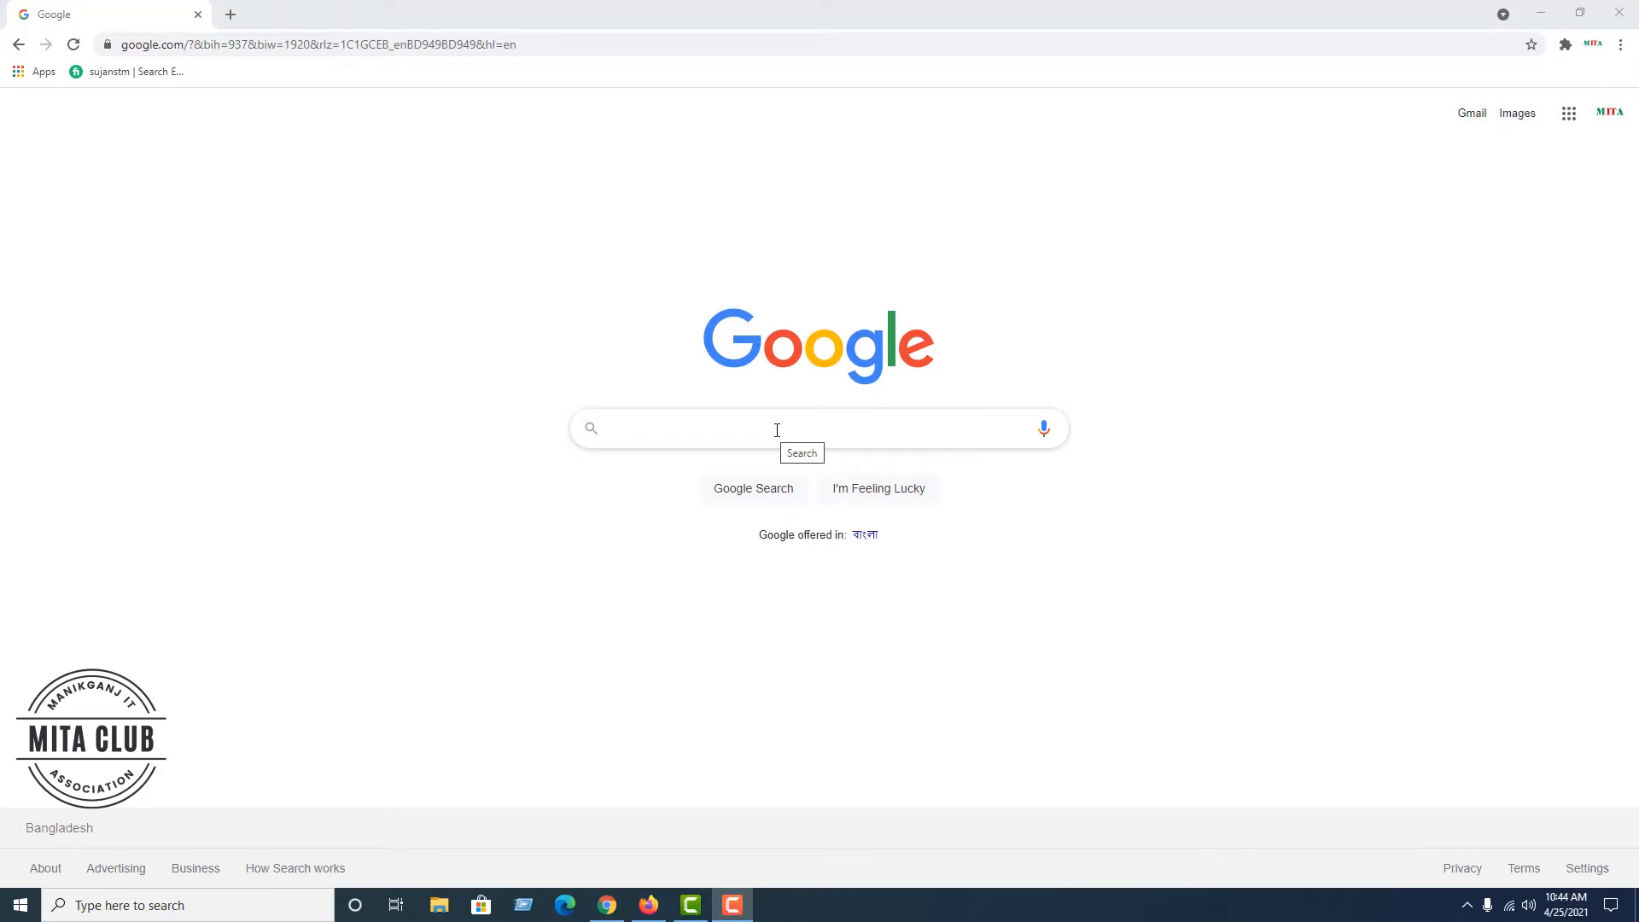
Run a Google search for 'linkedin'.
left_click(777, 429)
type("l")
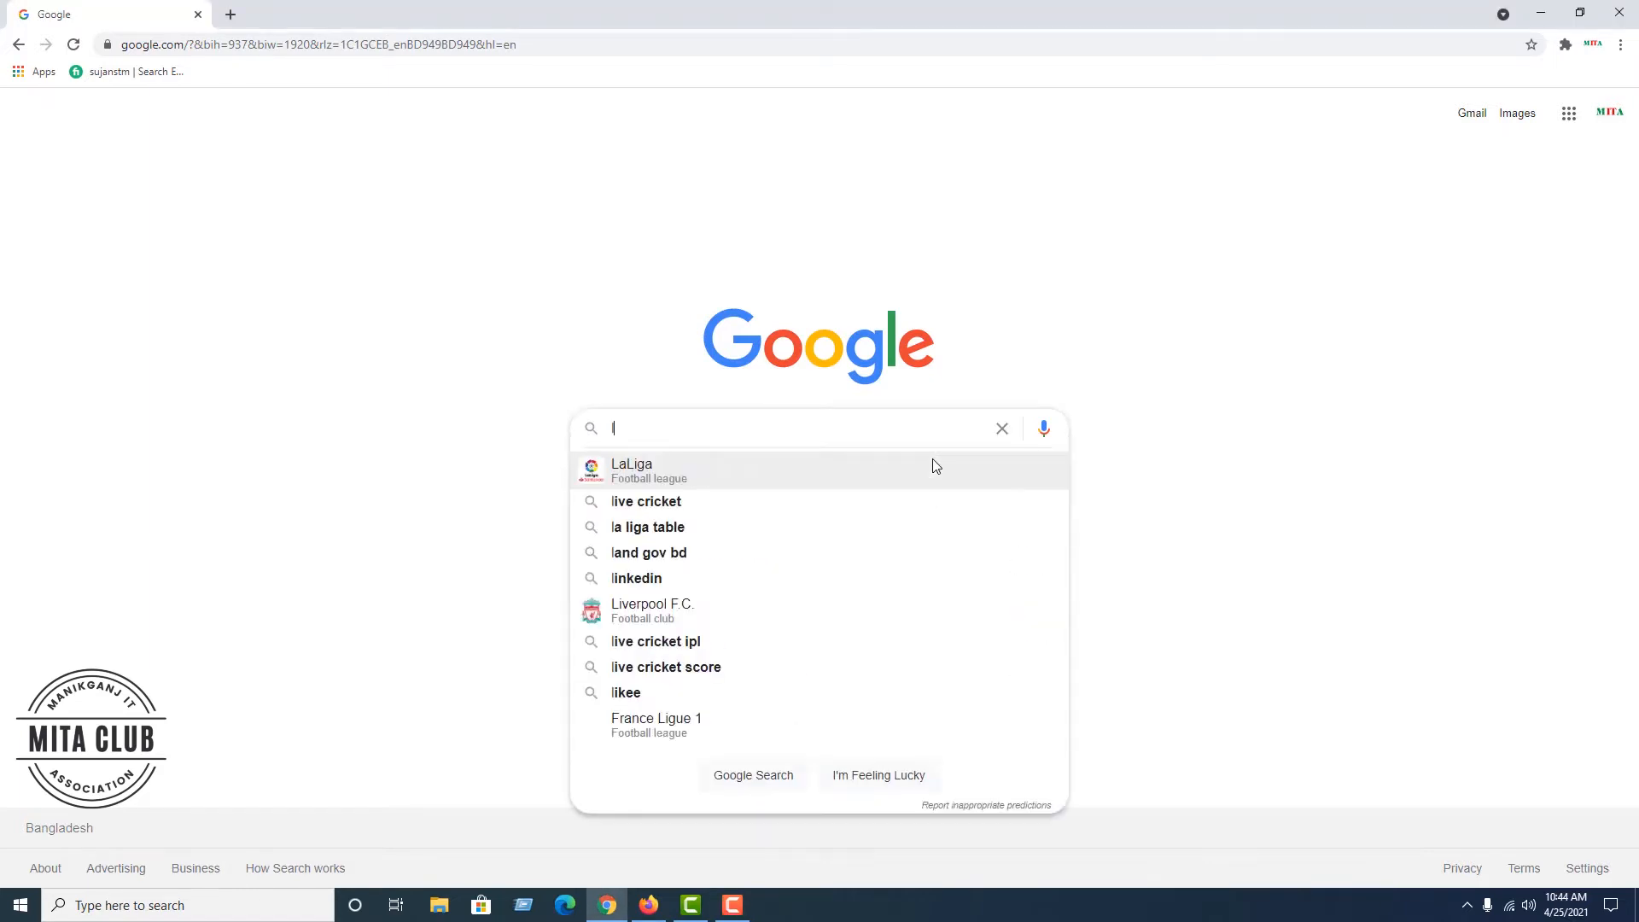
type("inkedin")
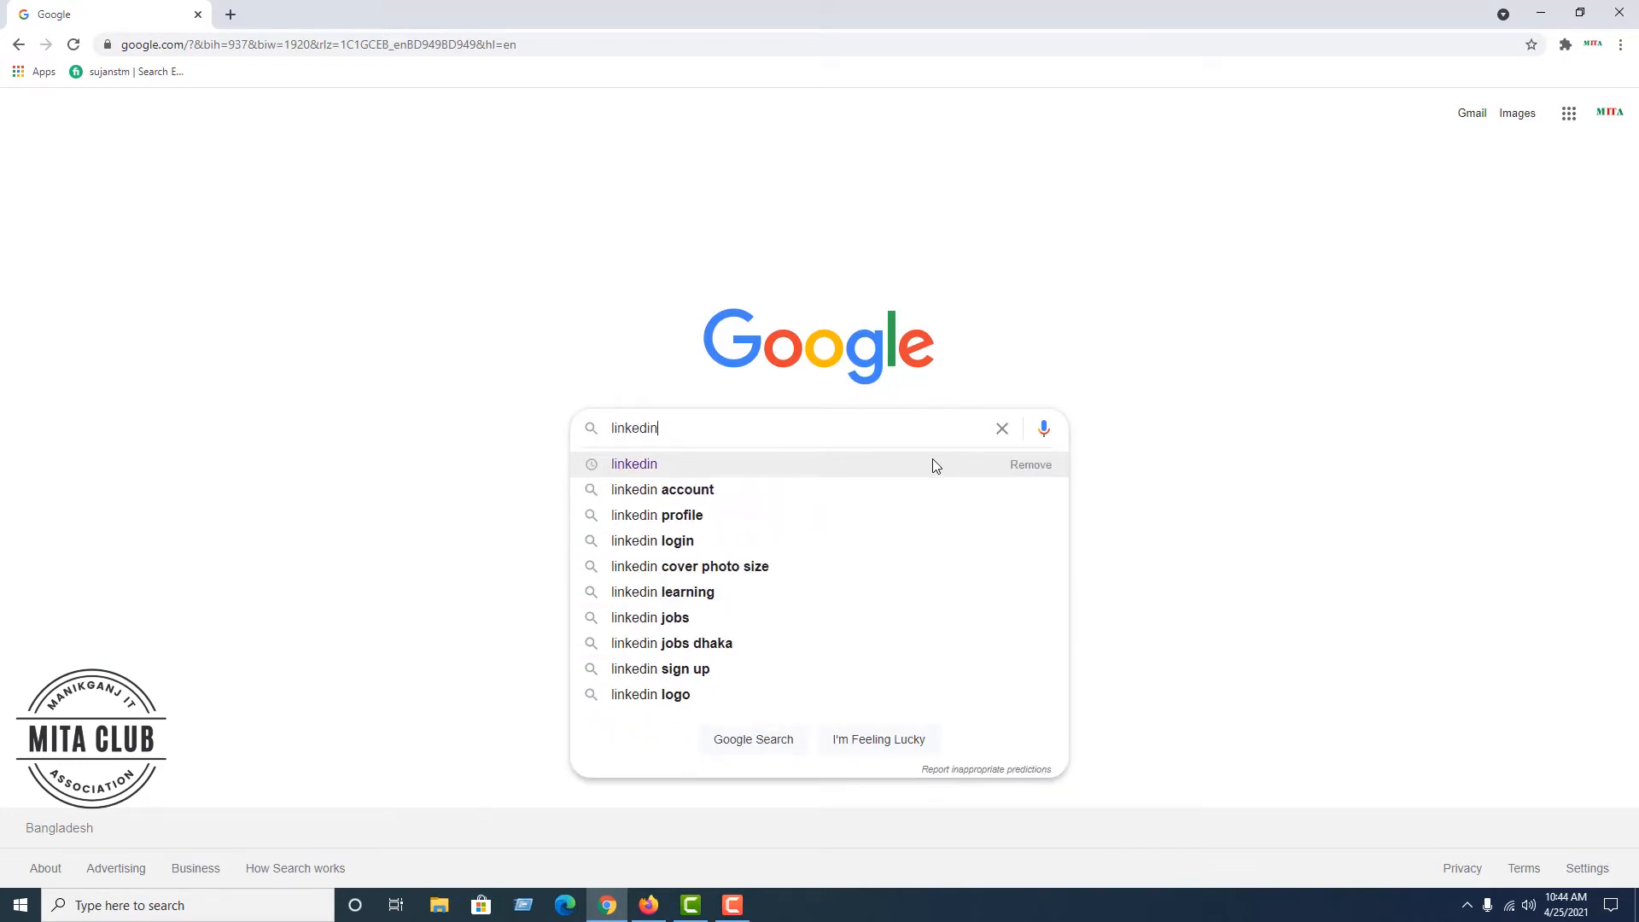
key("Return")
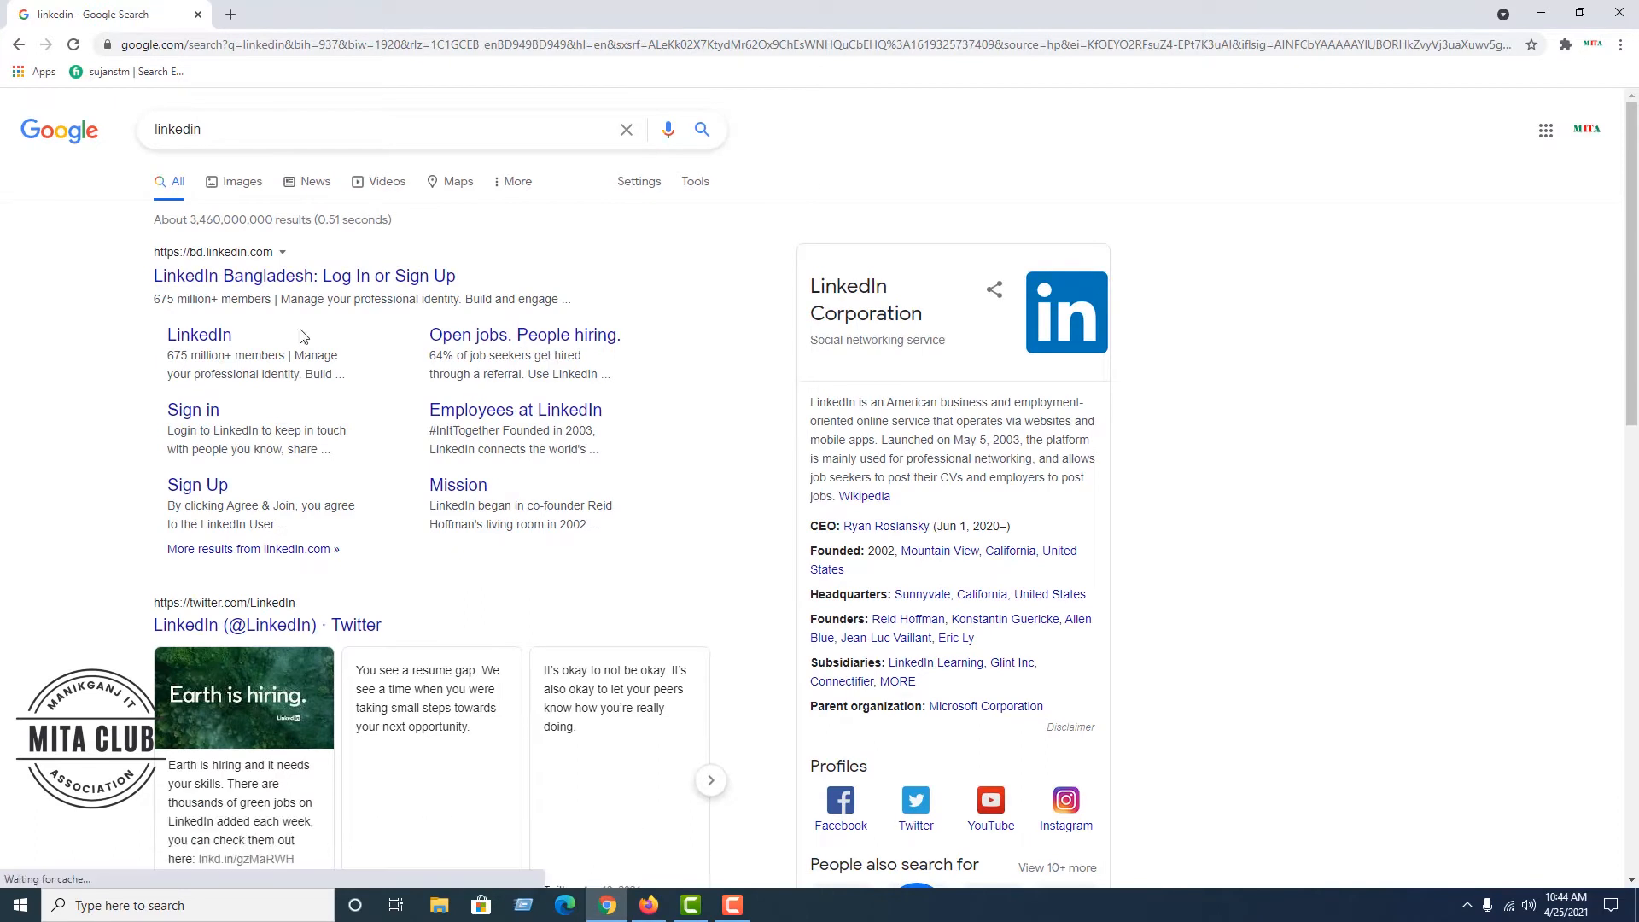
Open the LinkedIn Bangladesh result and choose Join now.
left_click(297, 276)
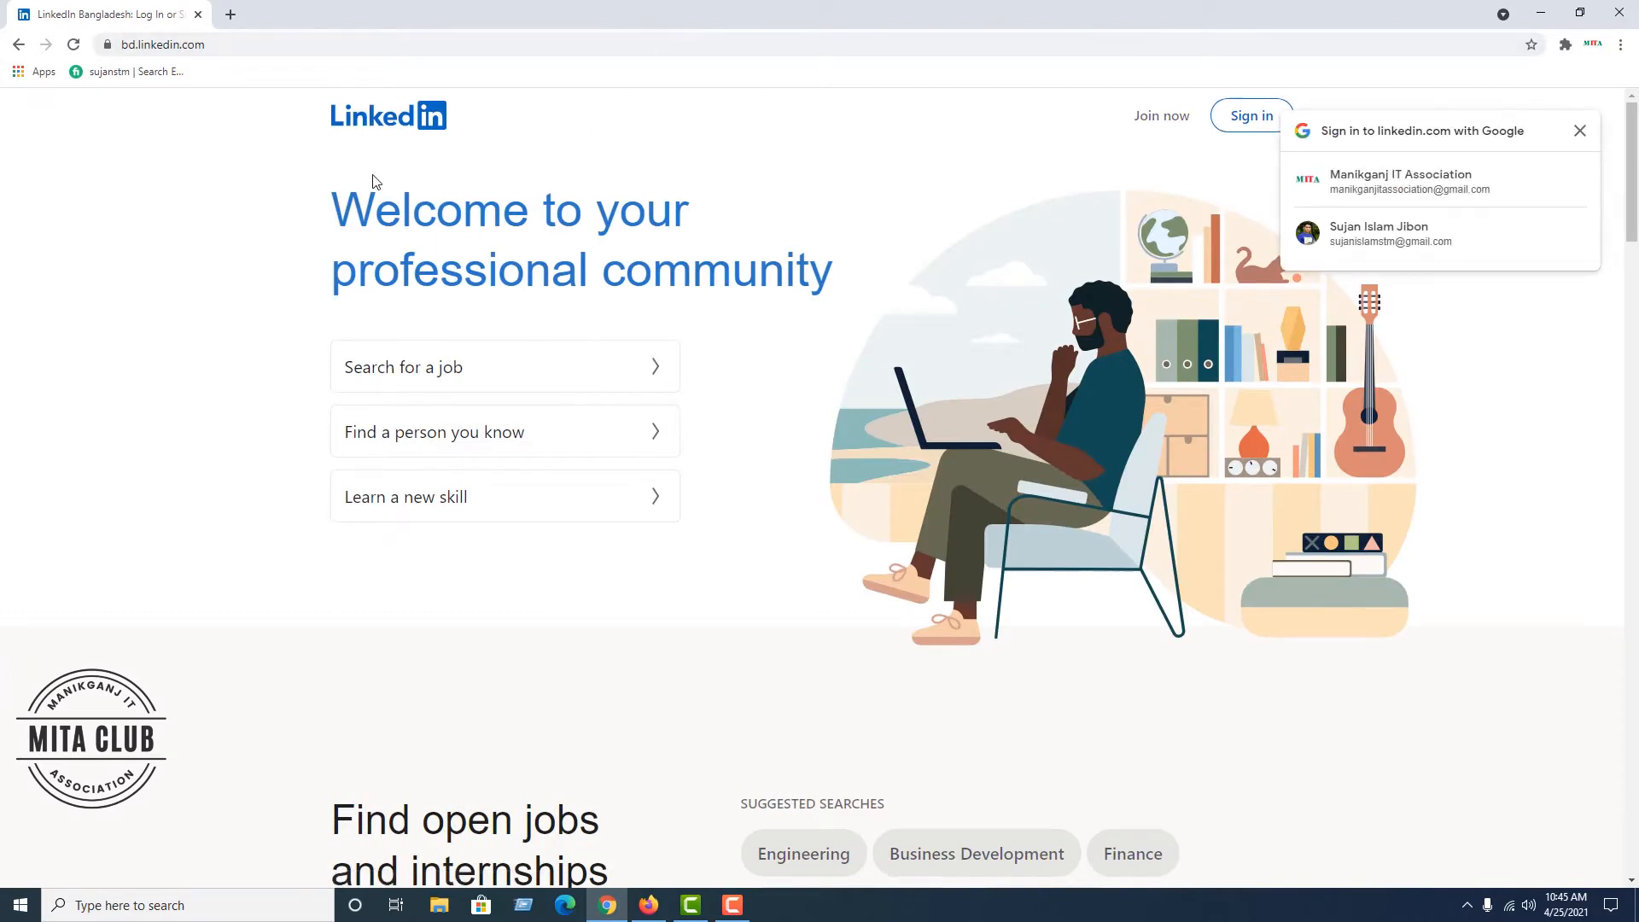
left_click(1151, 128)
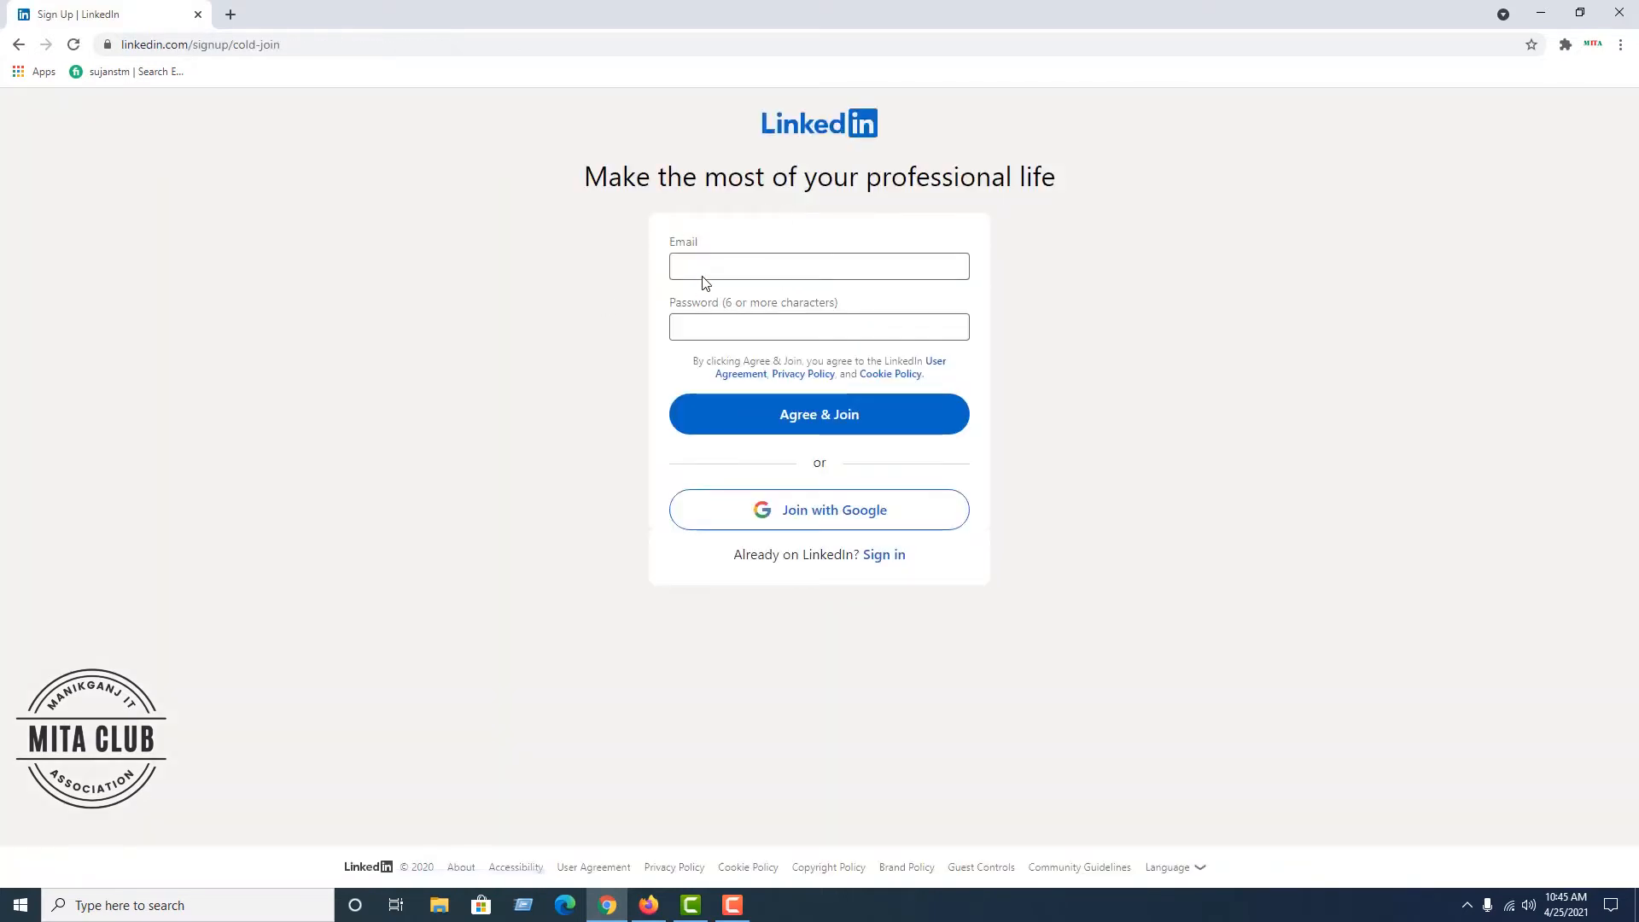
Enter the account e-mail address and password, then Agree & Join.
left_click(703, 275)
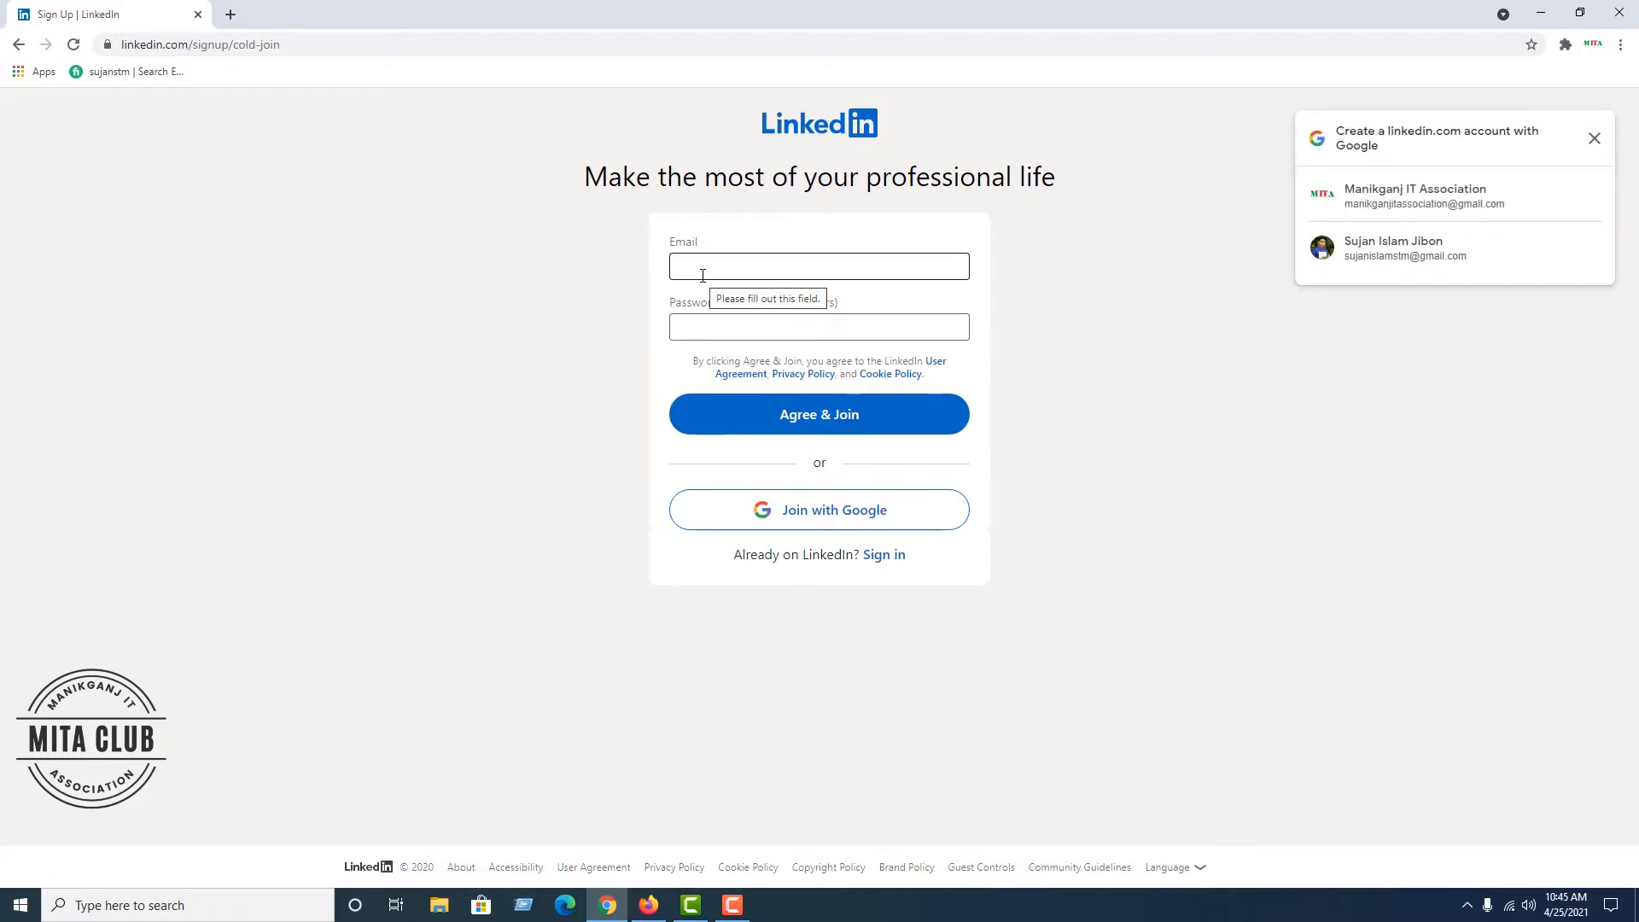
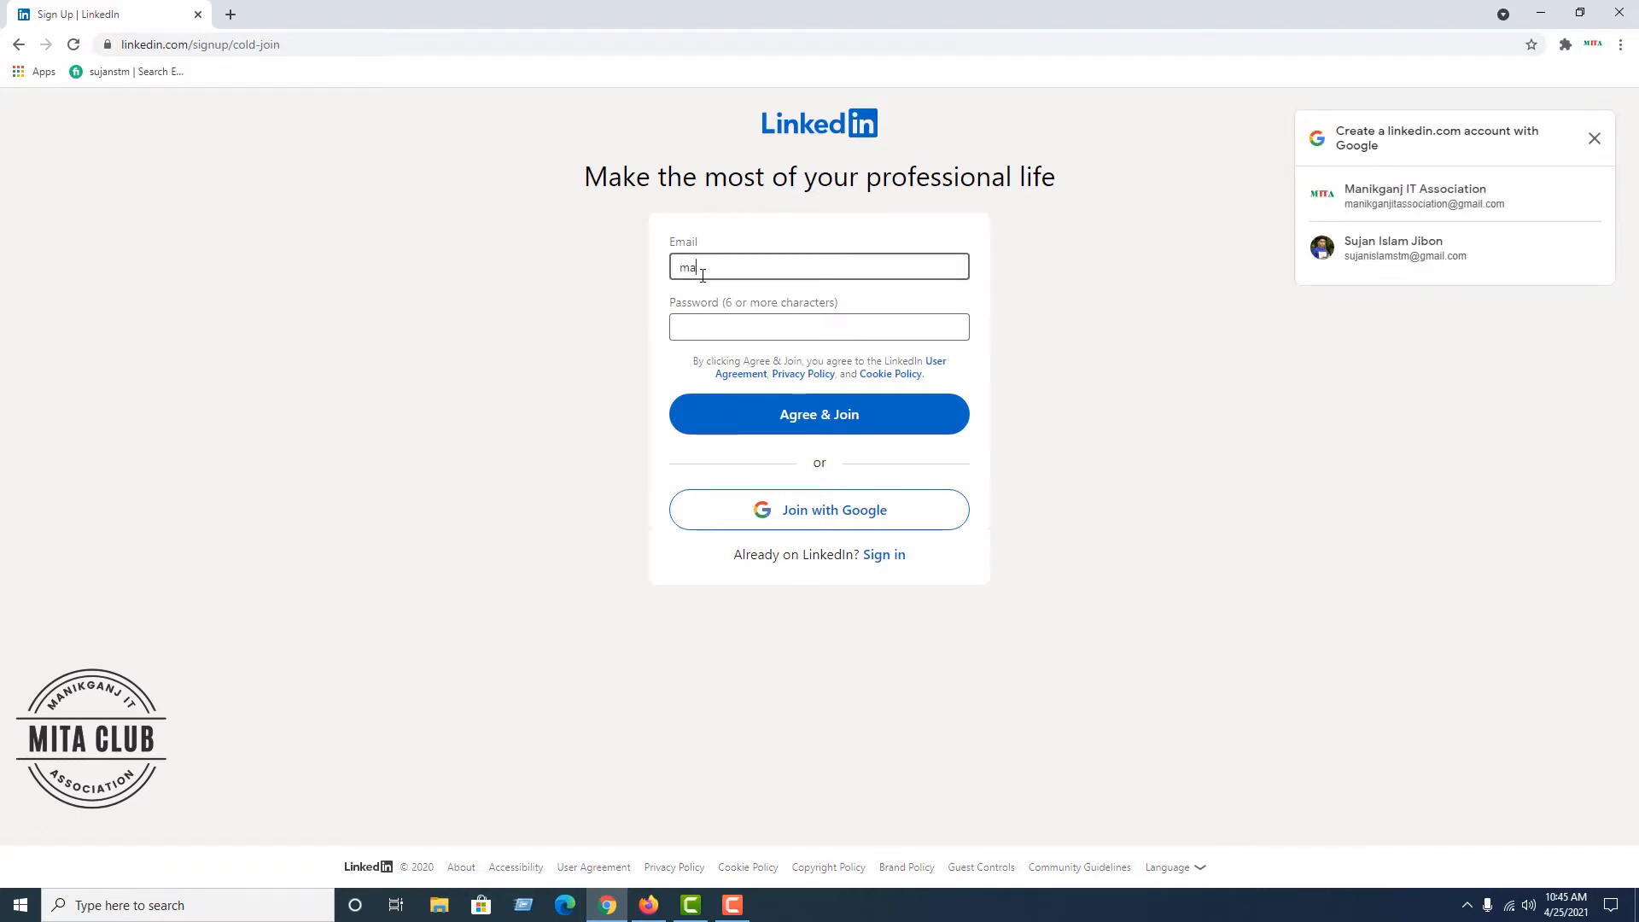
left_click(744, 335)
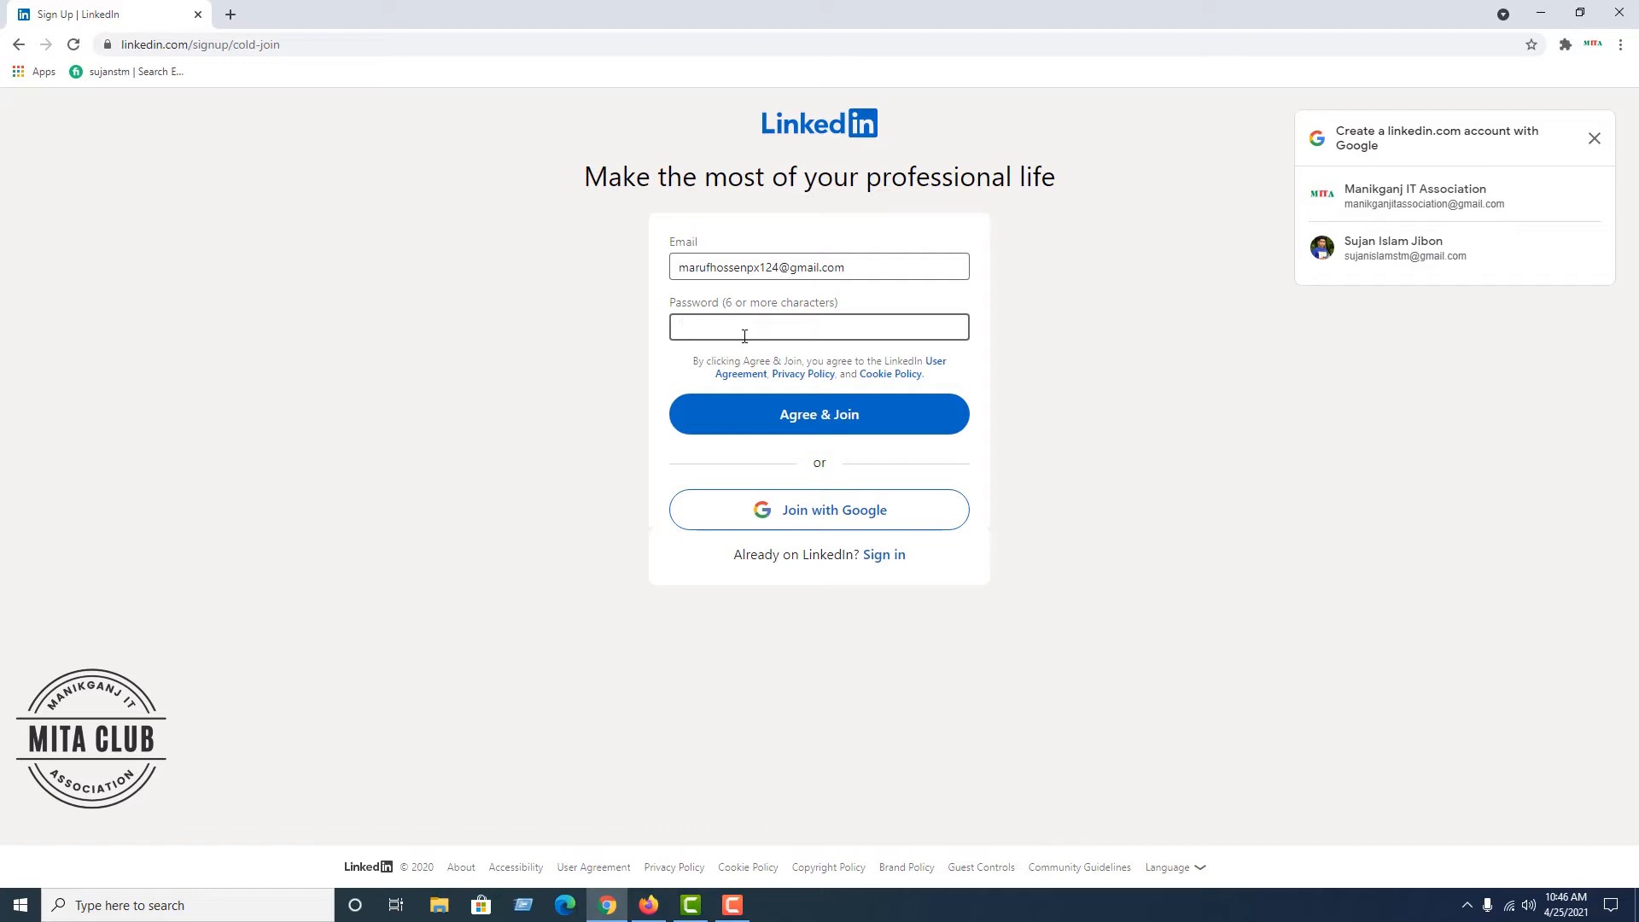
type("•••••••••••")
left_click(920, 429)
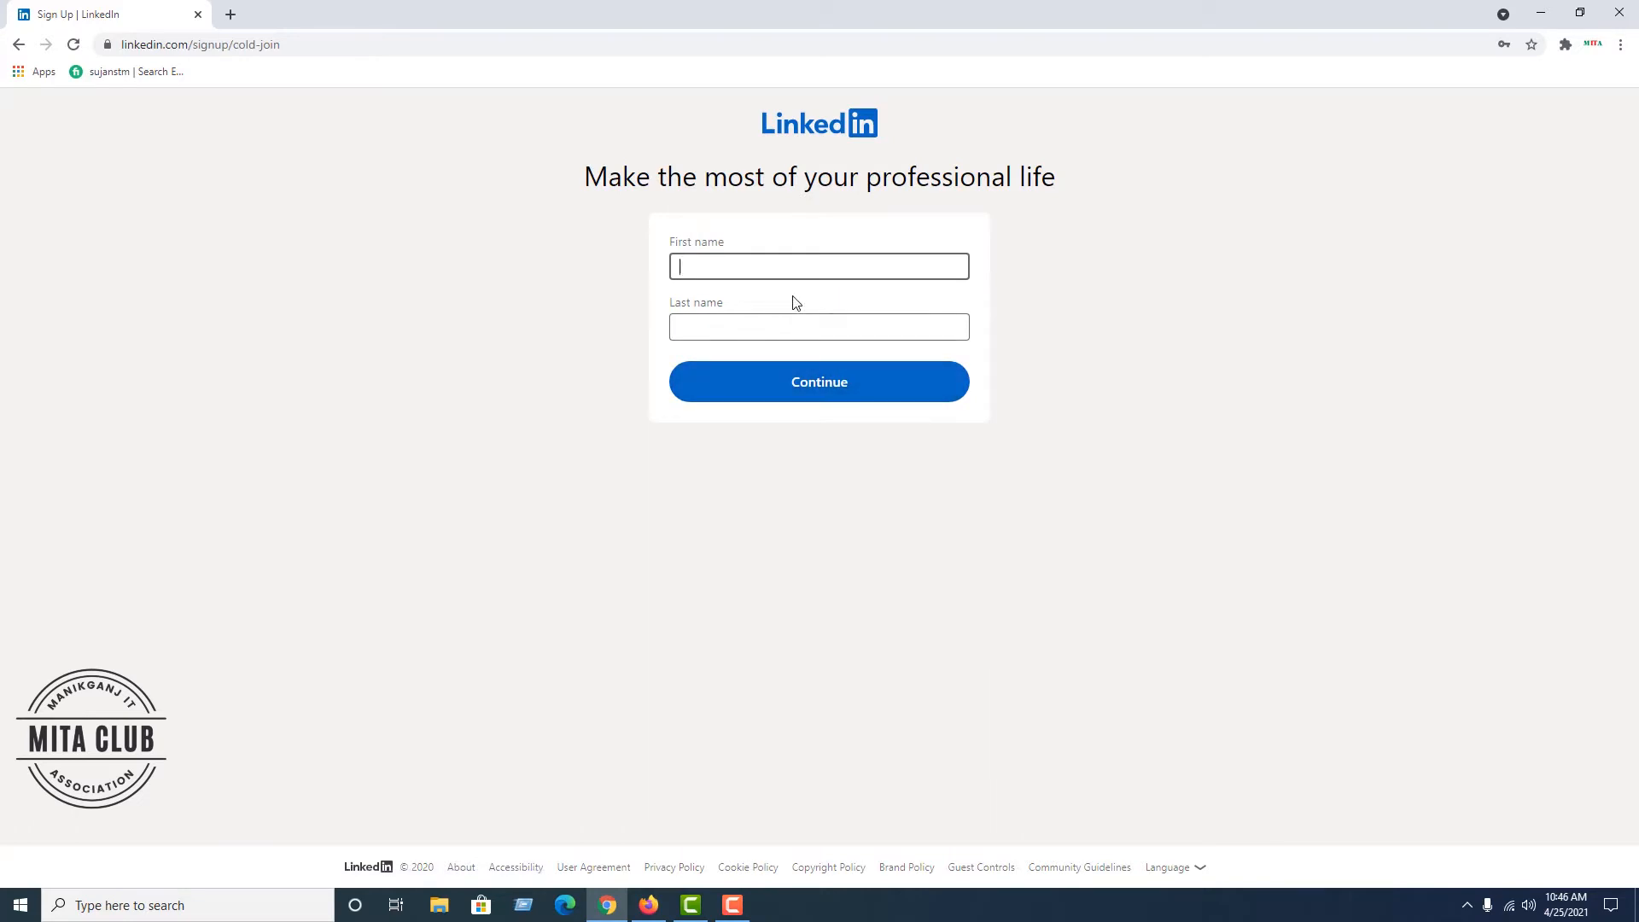
Fill in the user's first name and last name and continue.
key("Tab")
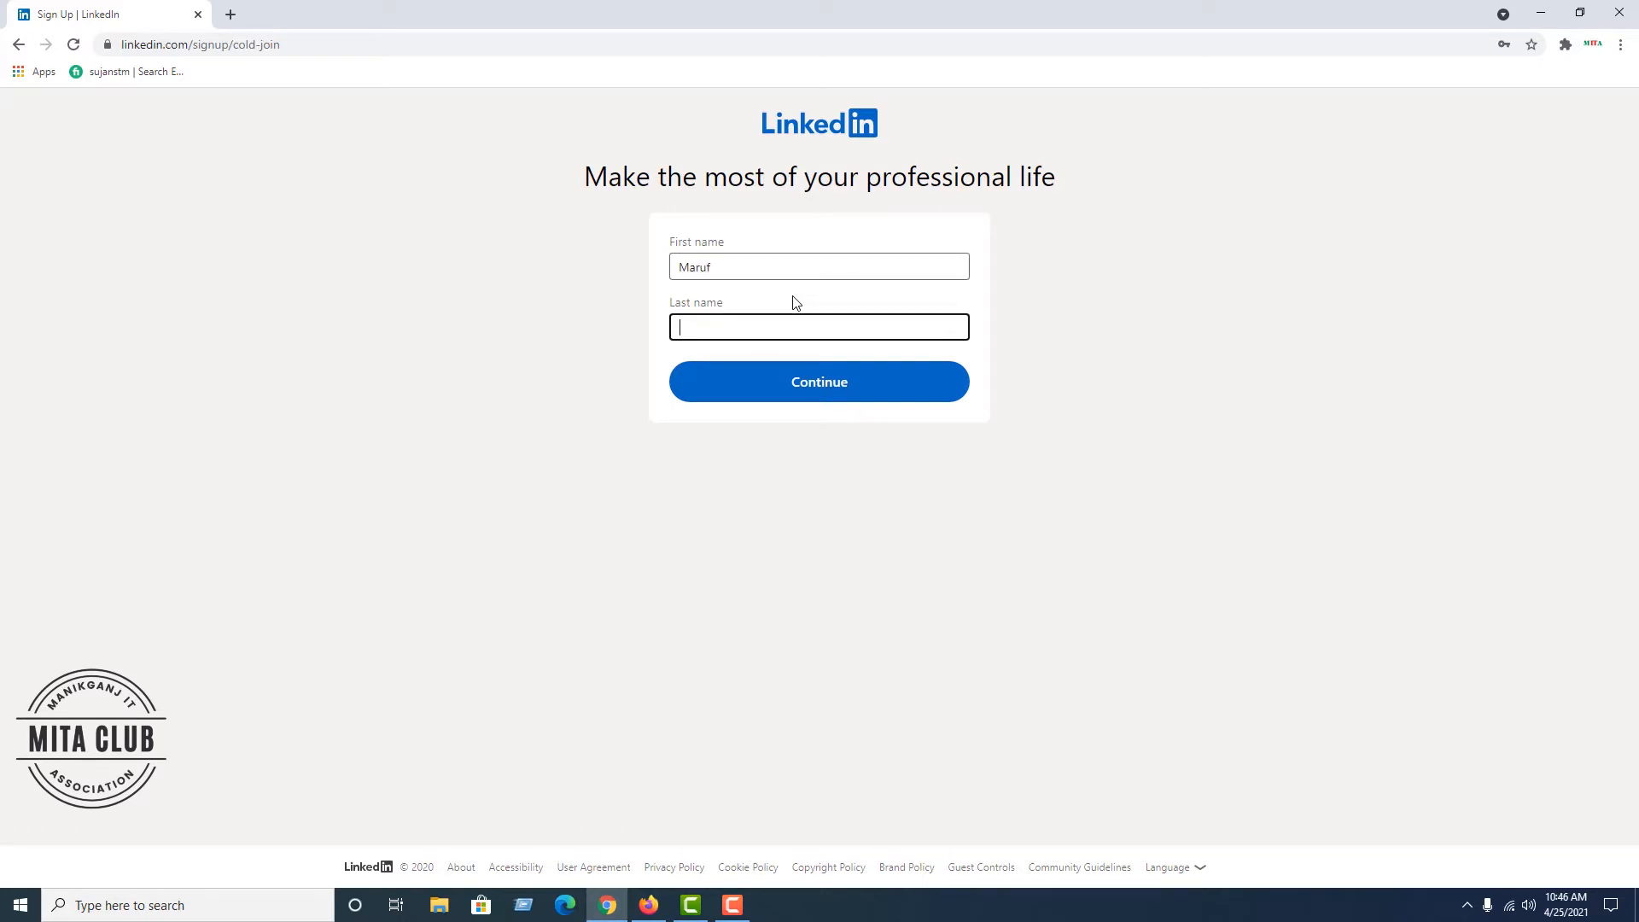
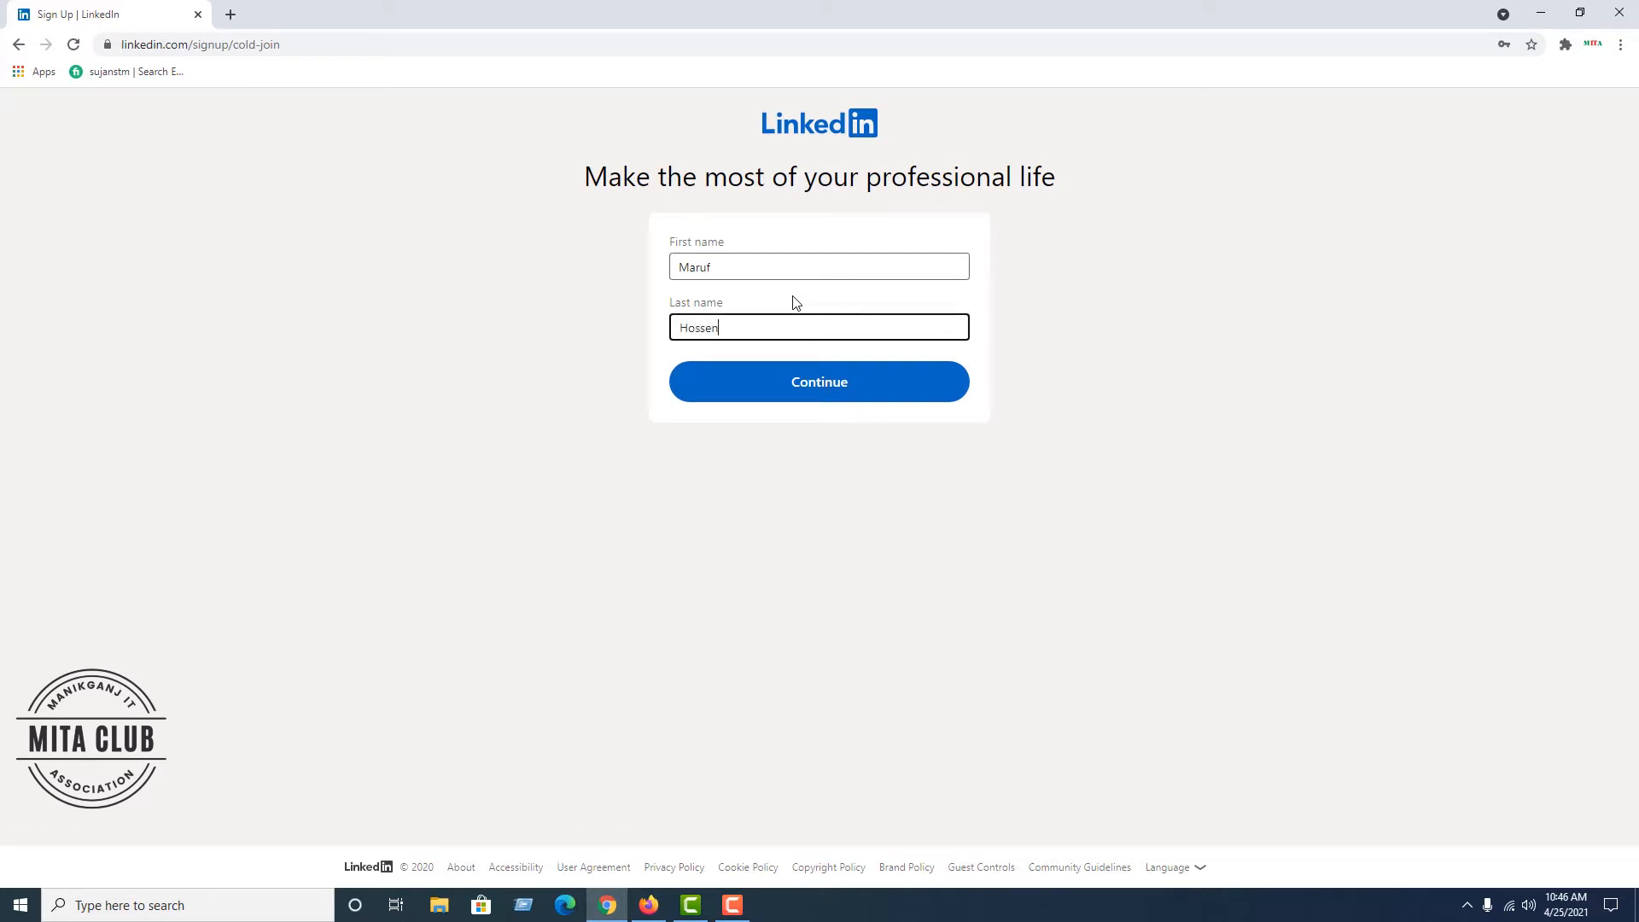
left_click(852, 394)
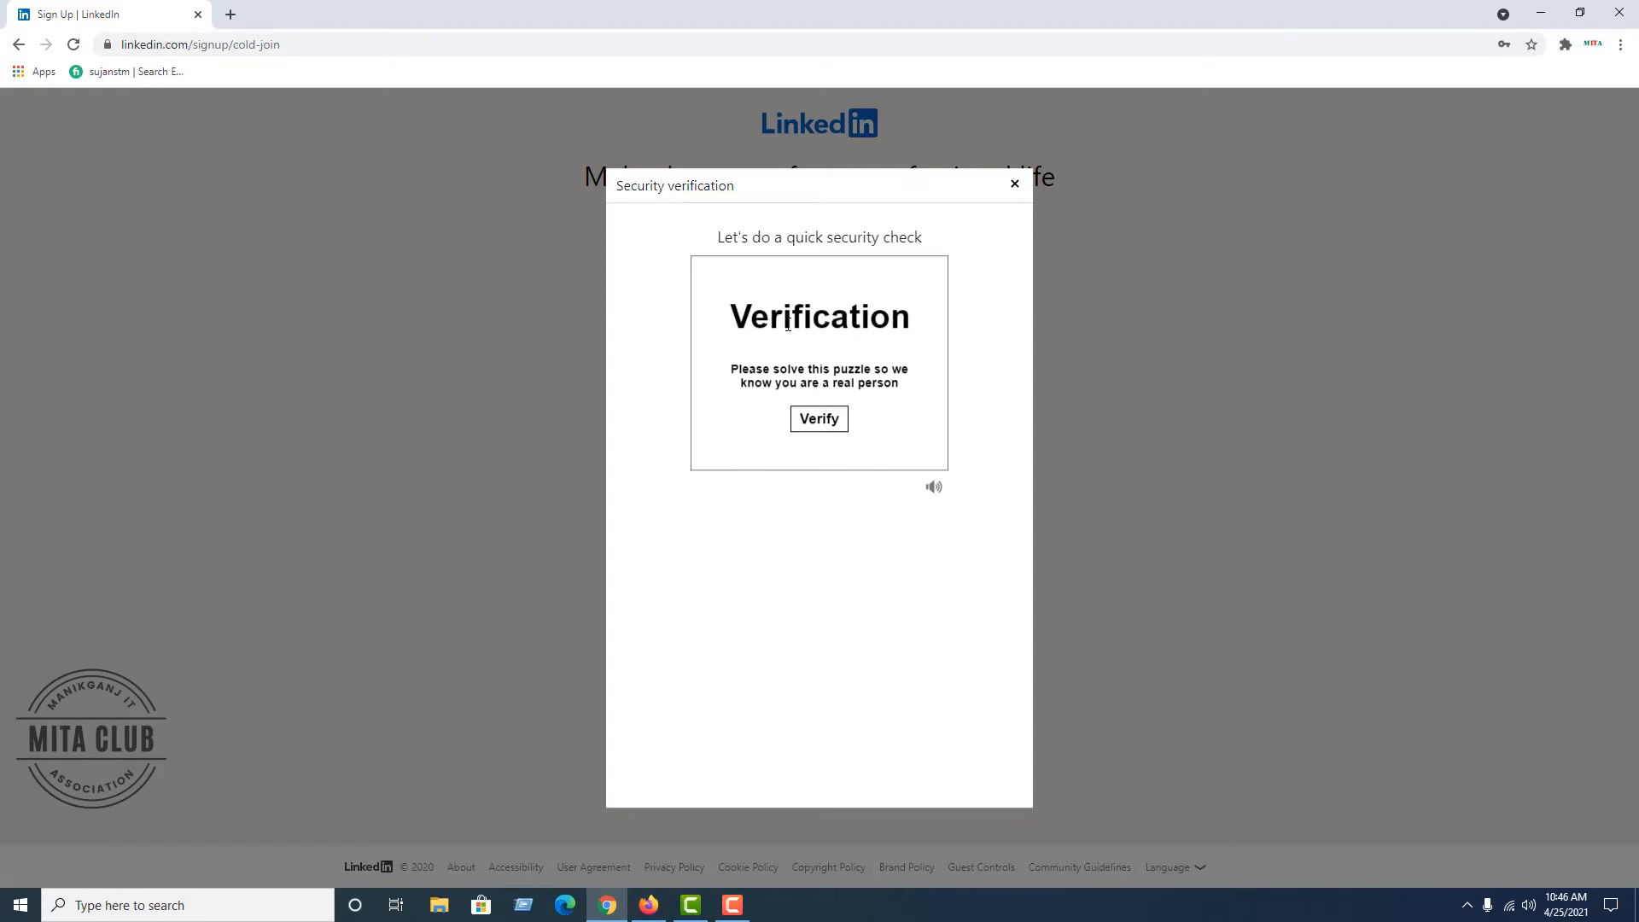
Verify, then pick the upright bison image in each of the five puzzle rounds.
left_click(823, 419)
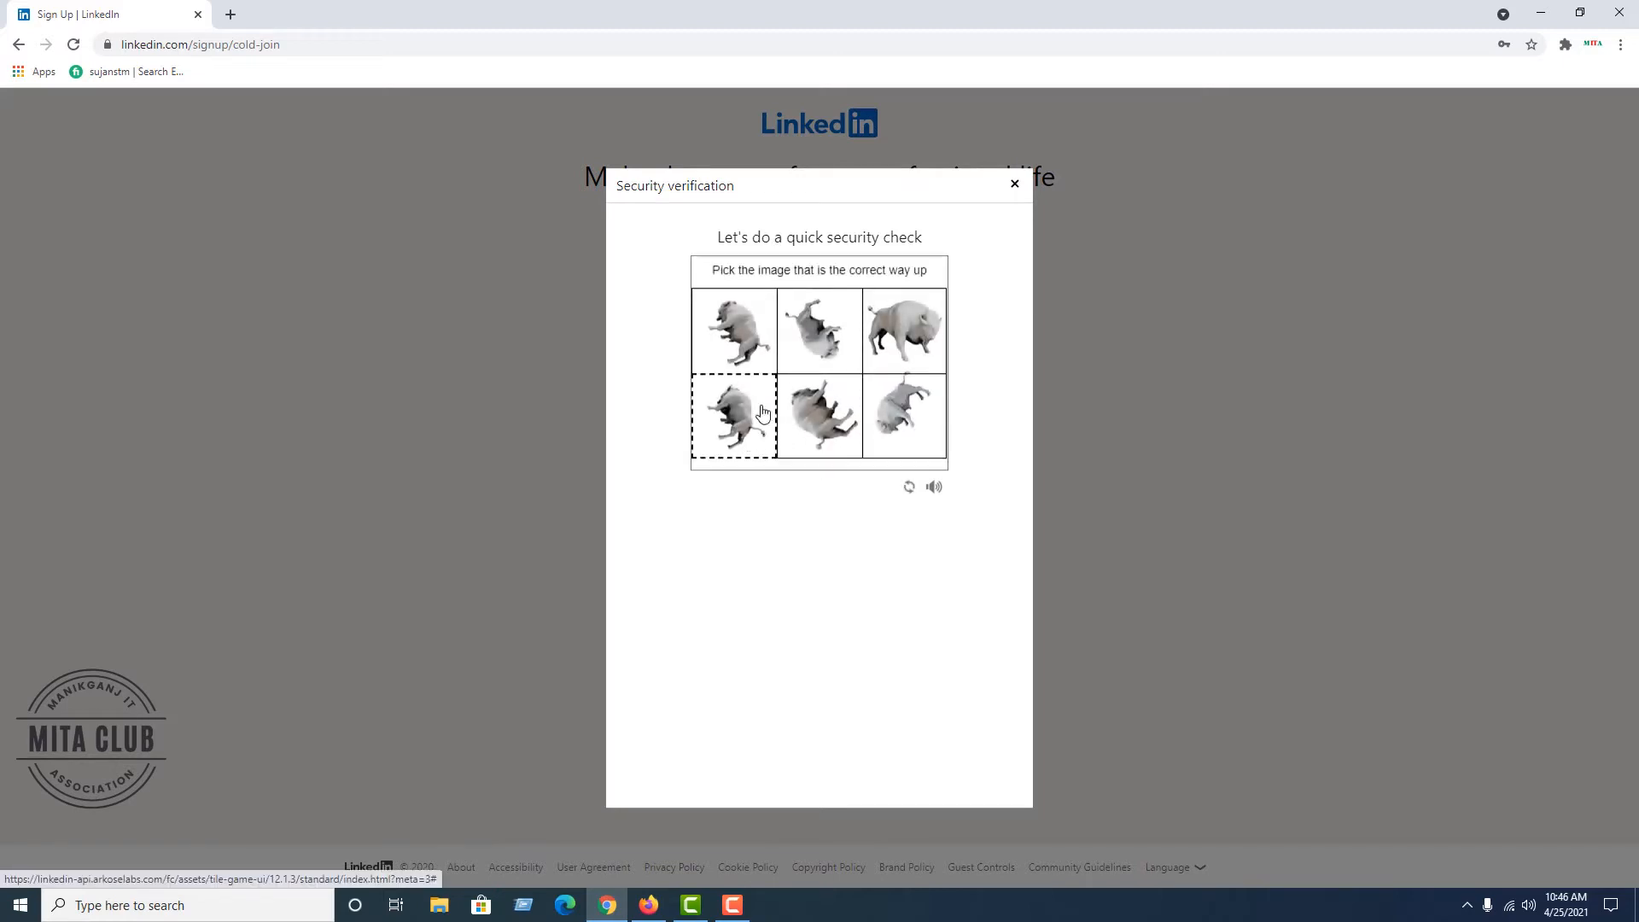
left_click(910, 344)
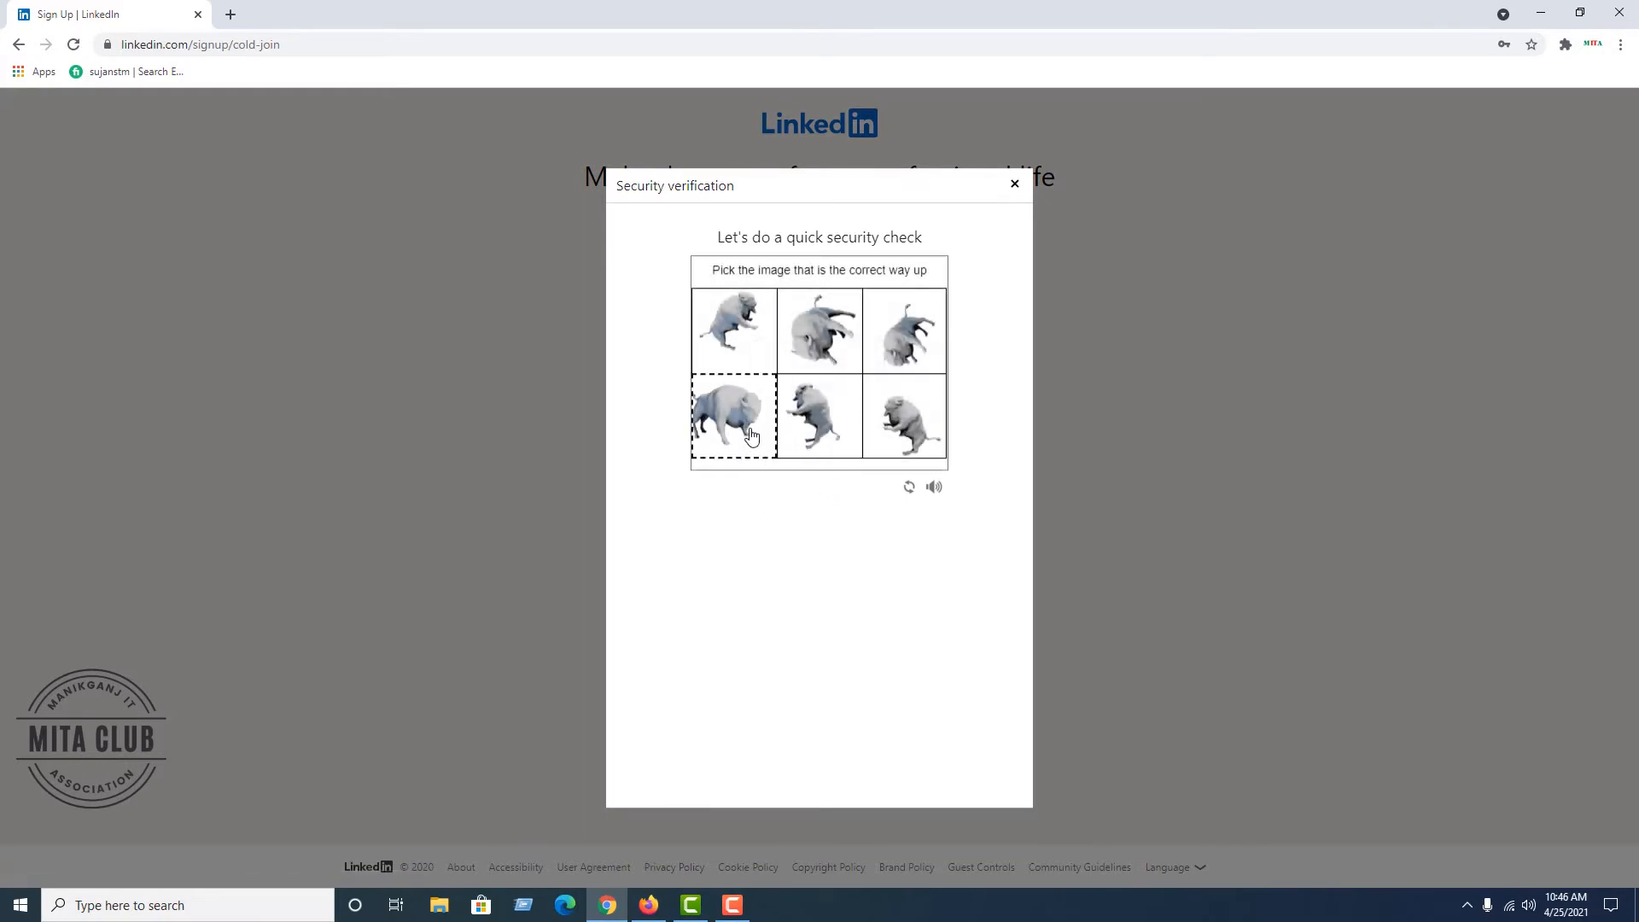
left_click(770, 478)
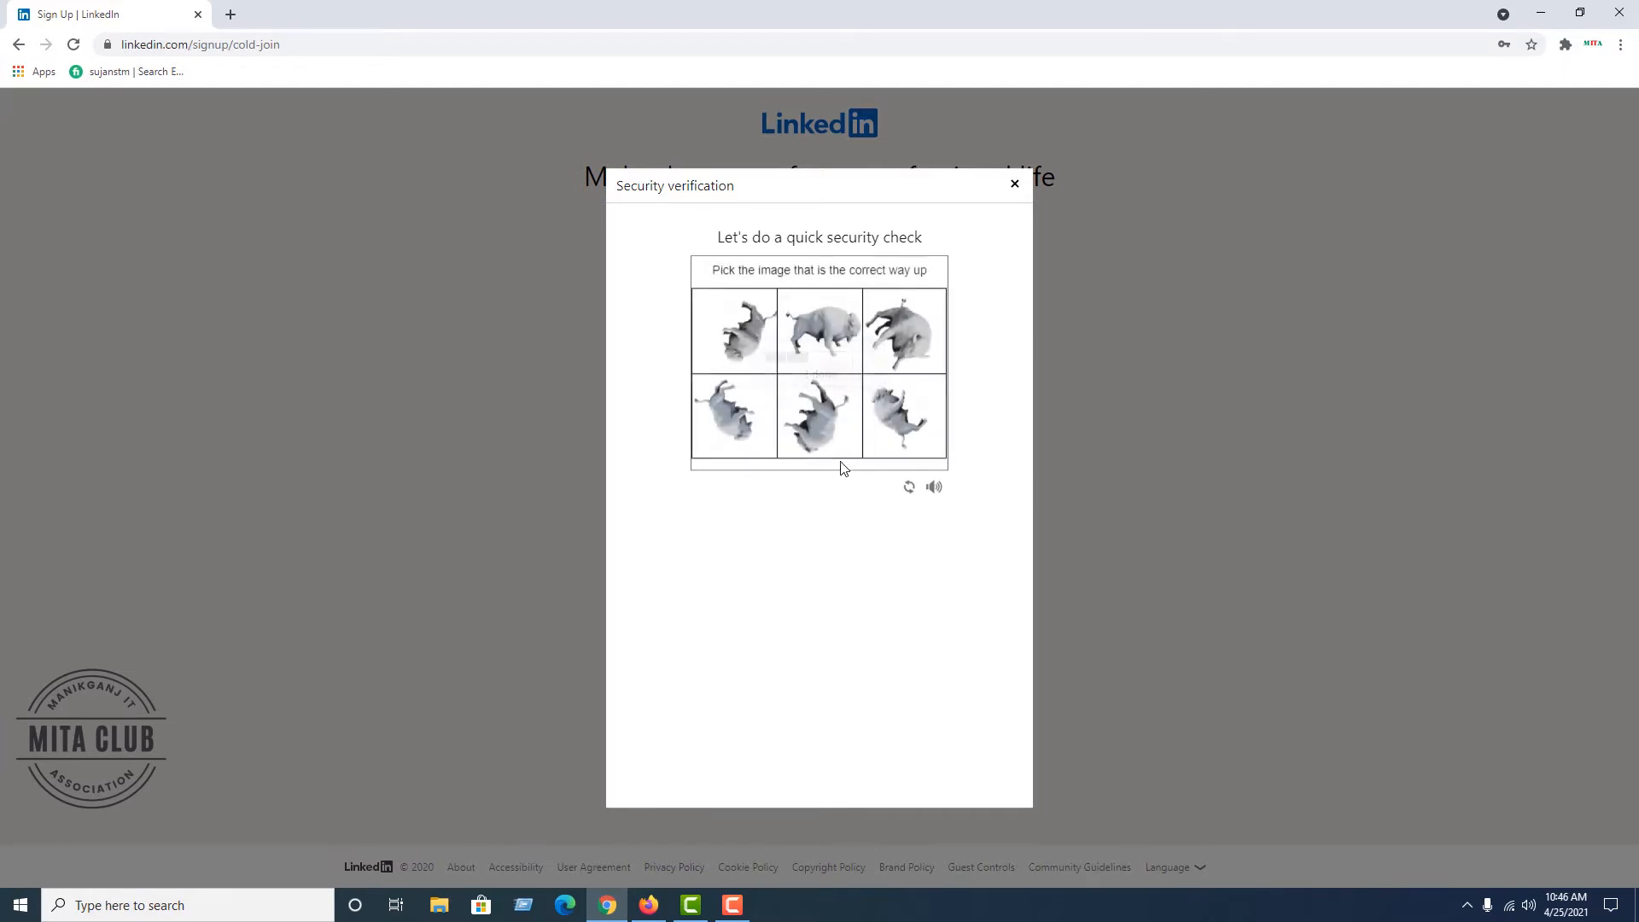
left_click(834, 344)
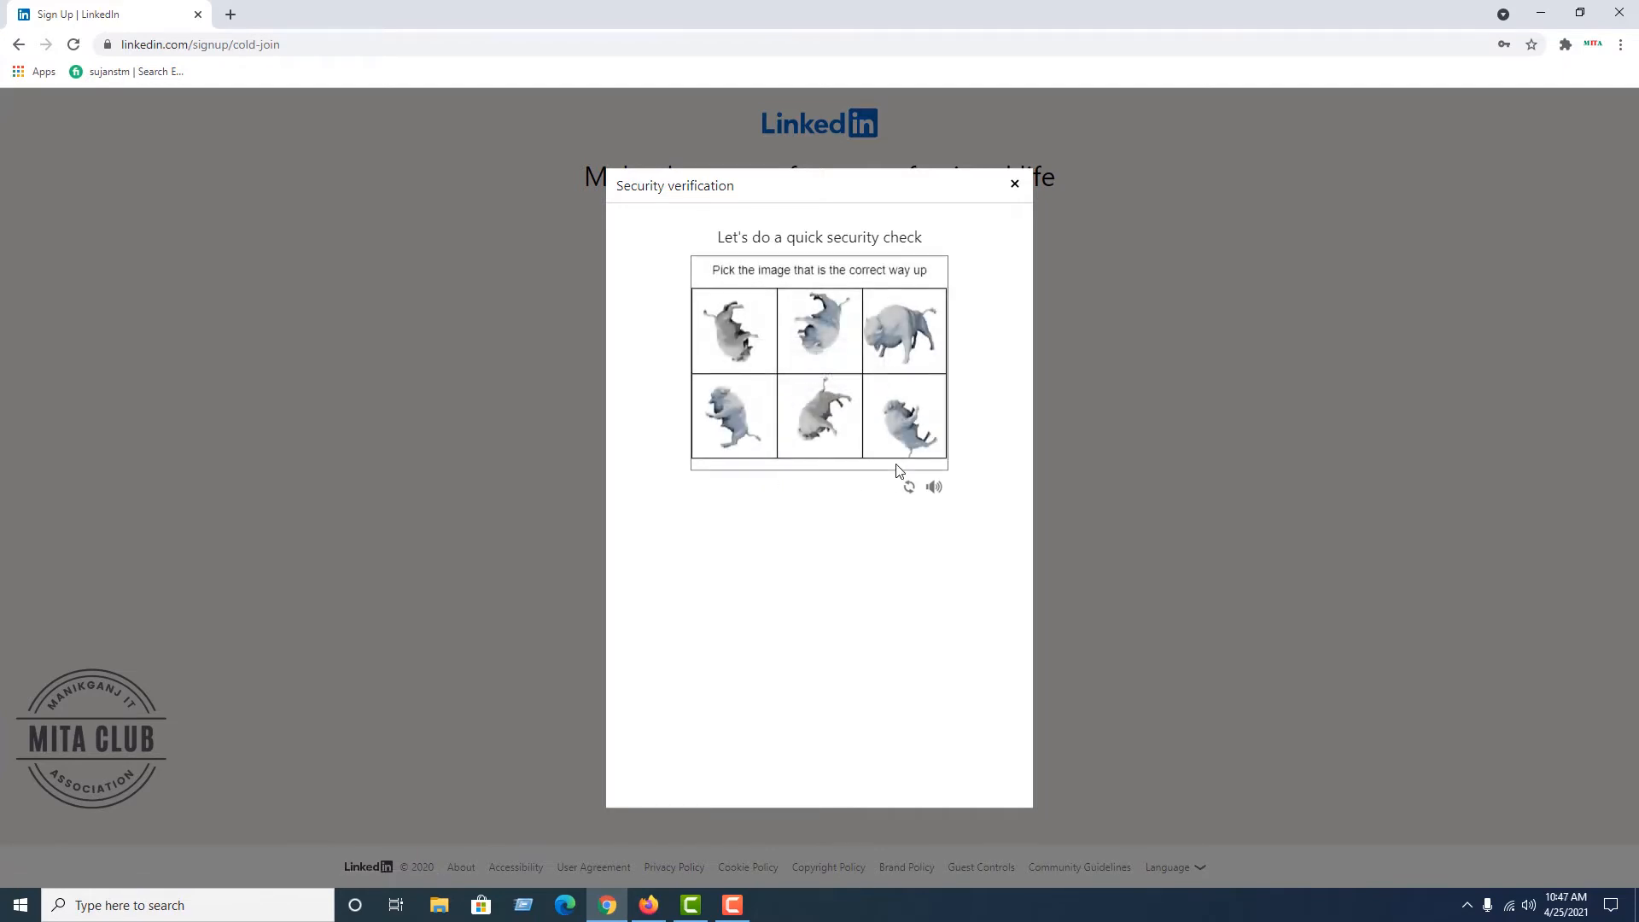
left_click(908, 340)
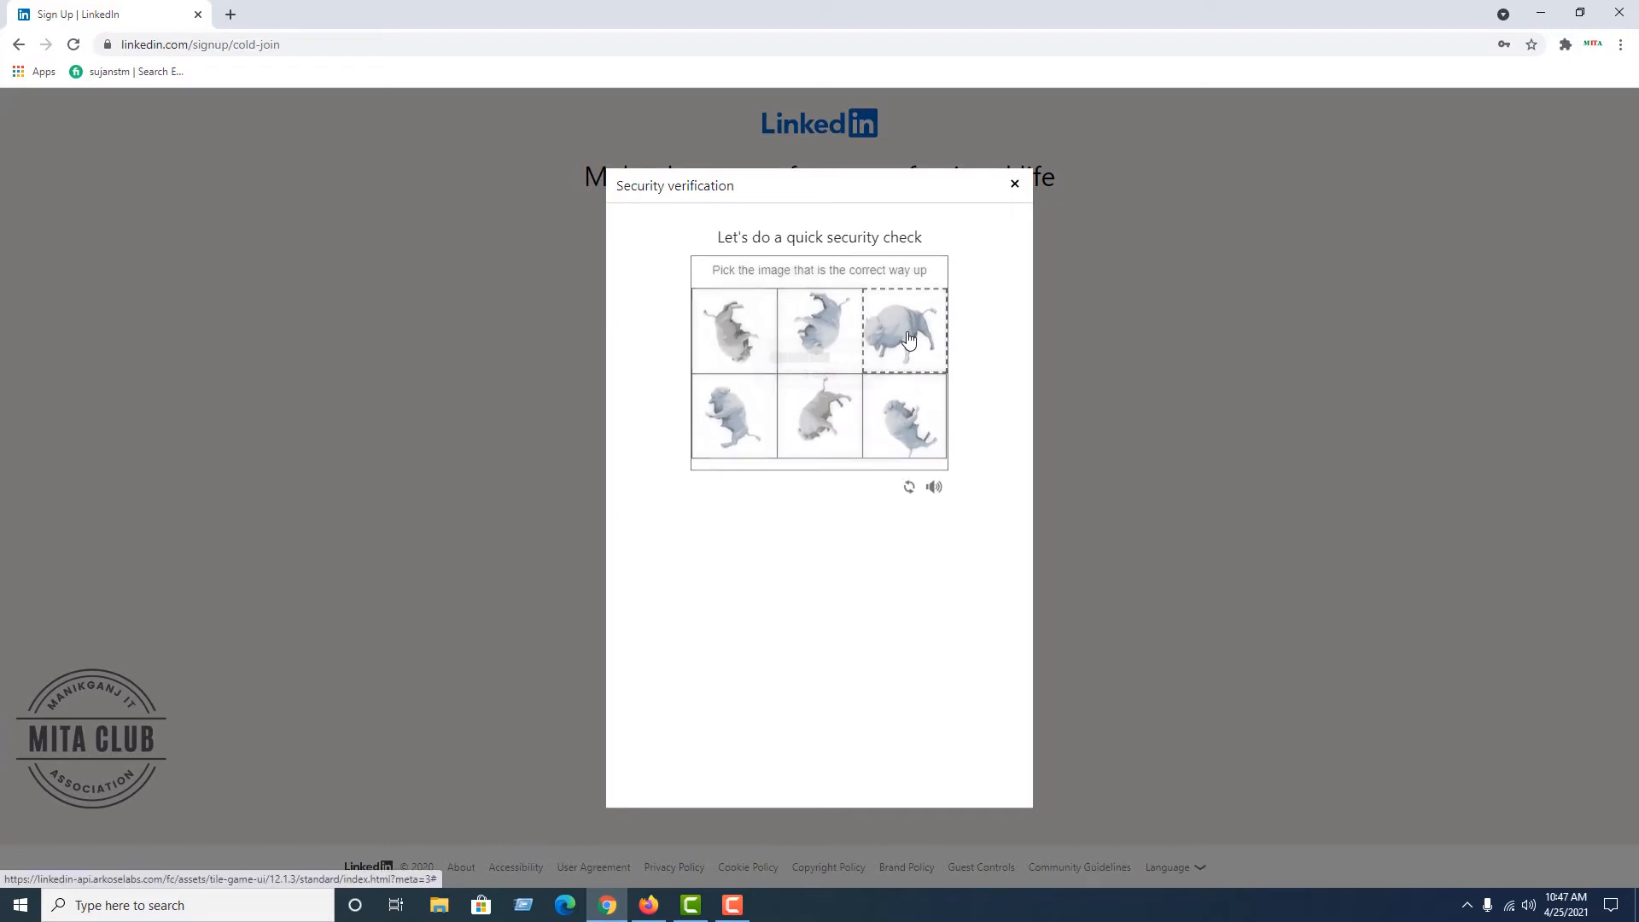
left_click(799, 433)
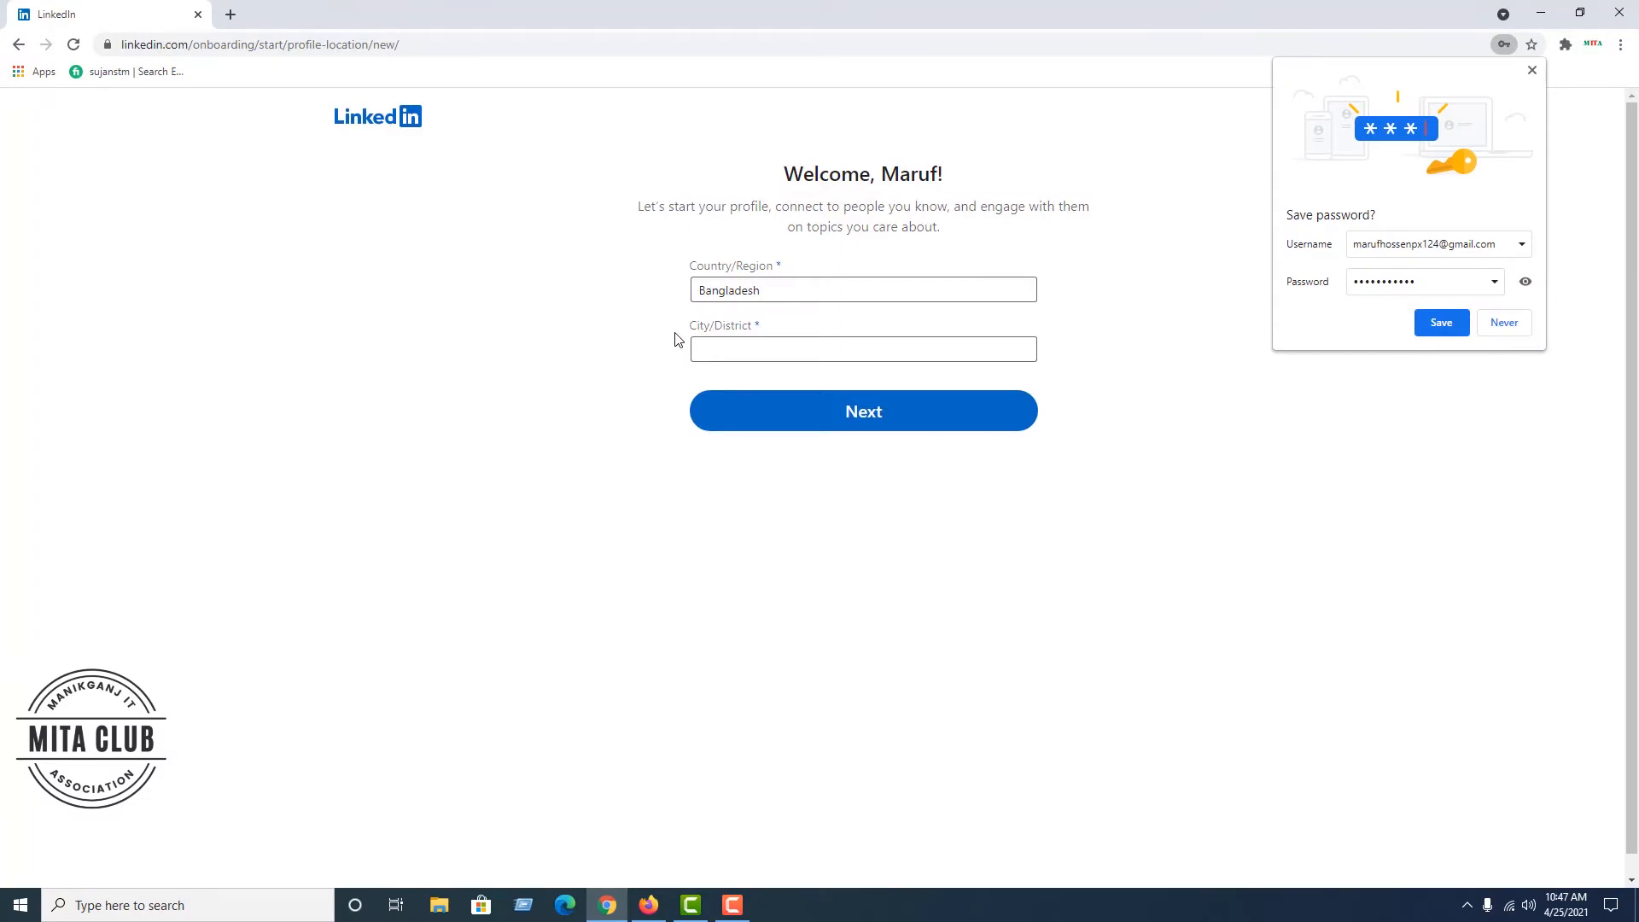
Type 'Manikgan' in City/District, choose Mānikganj, Dhaka, Bangladesh, and continue.
left_click(752, 340)
left_click(824, 346)
type("Manik")
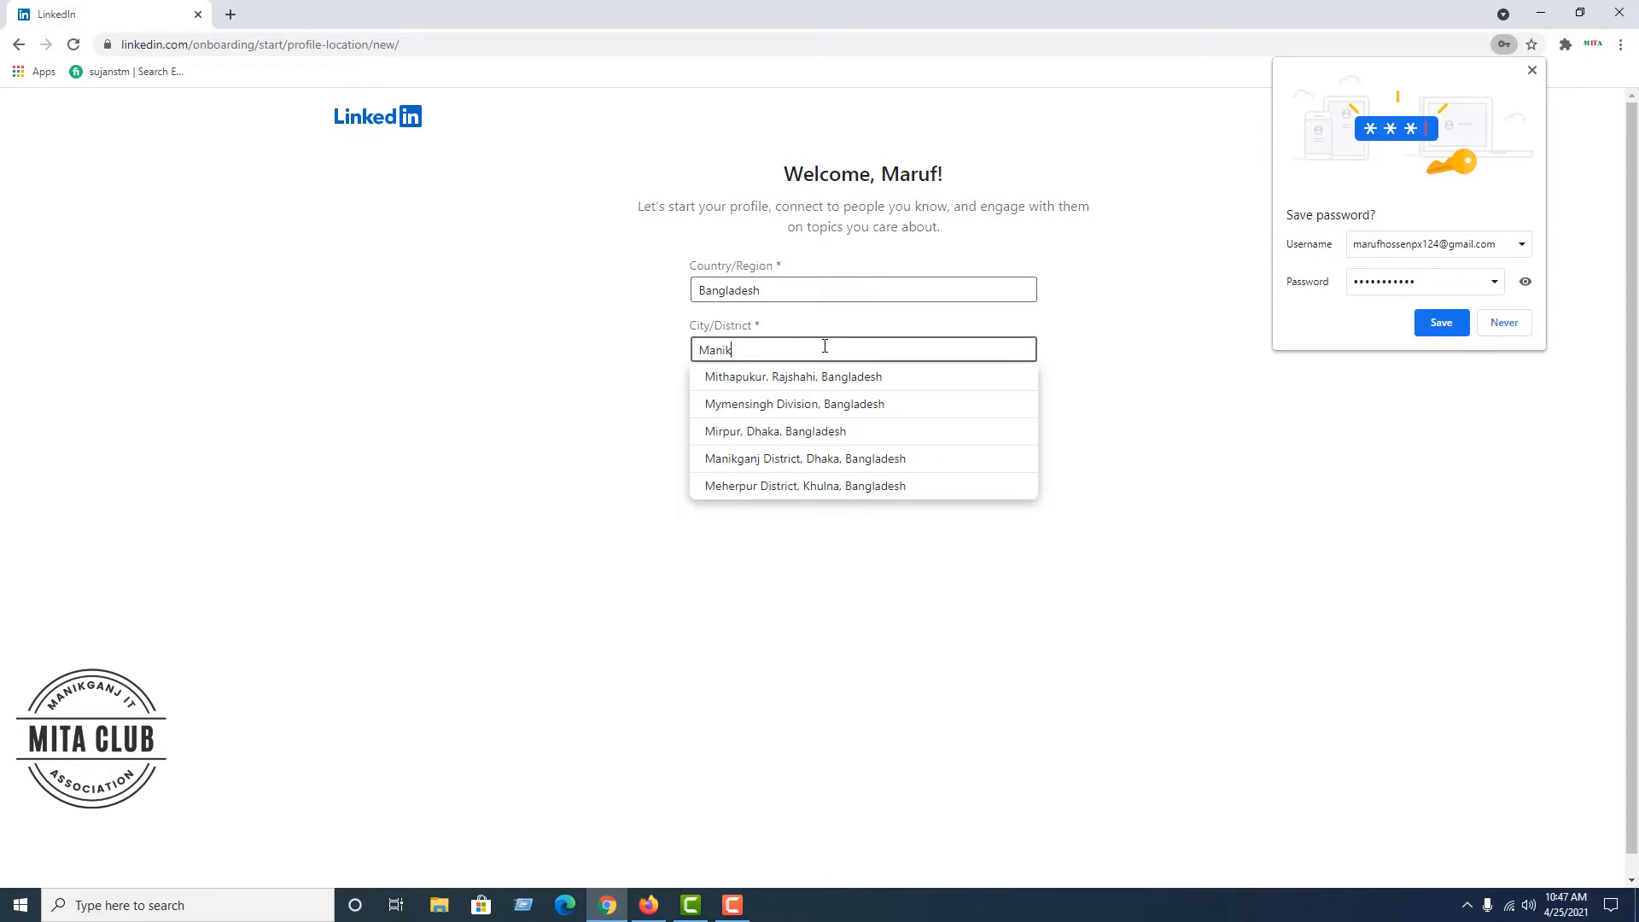
type("ganj")
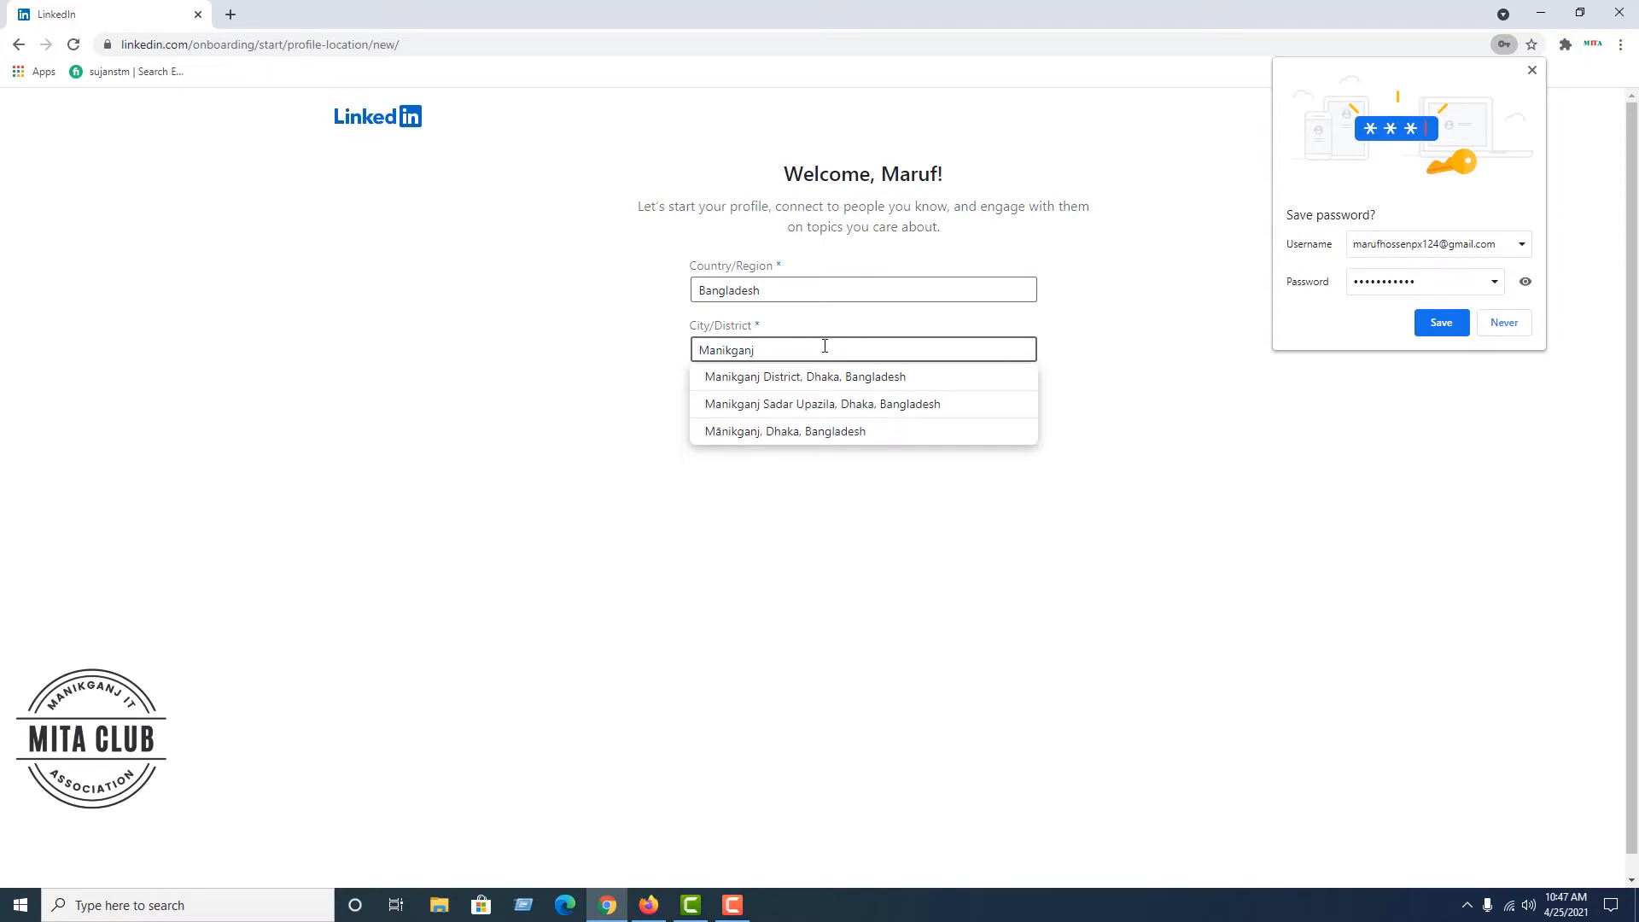
left_click(825, 433)
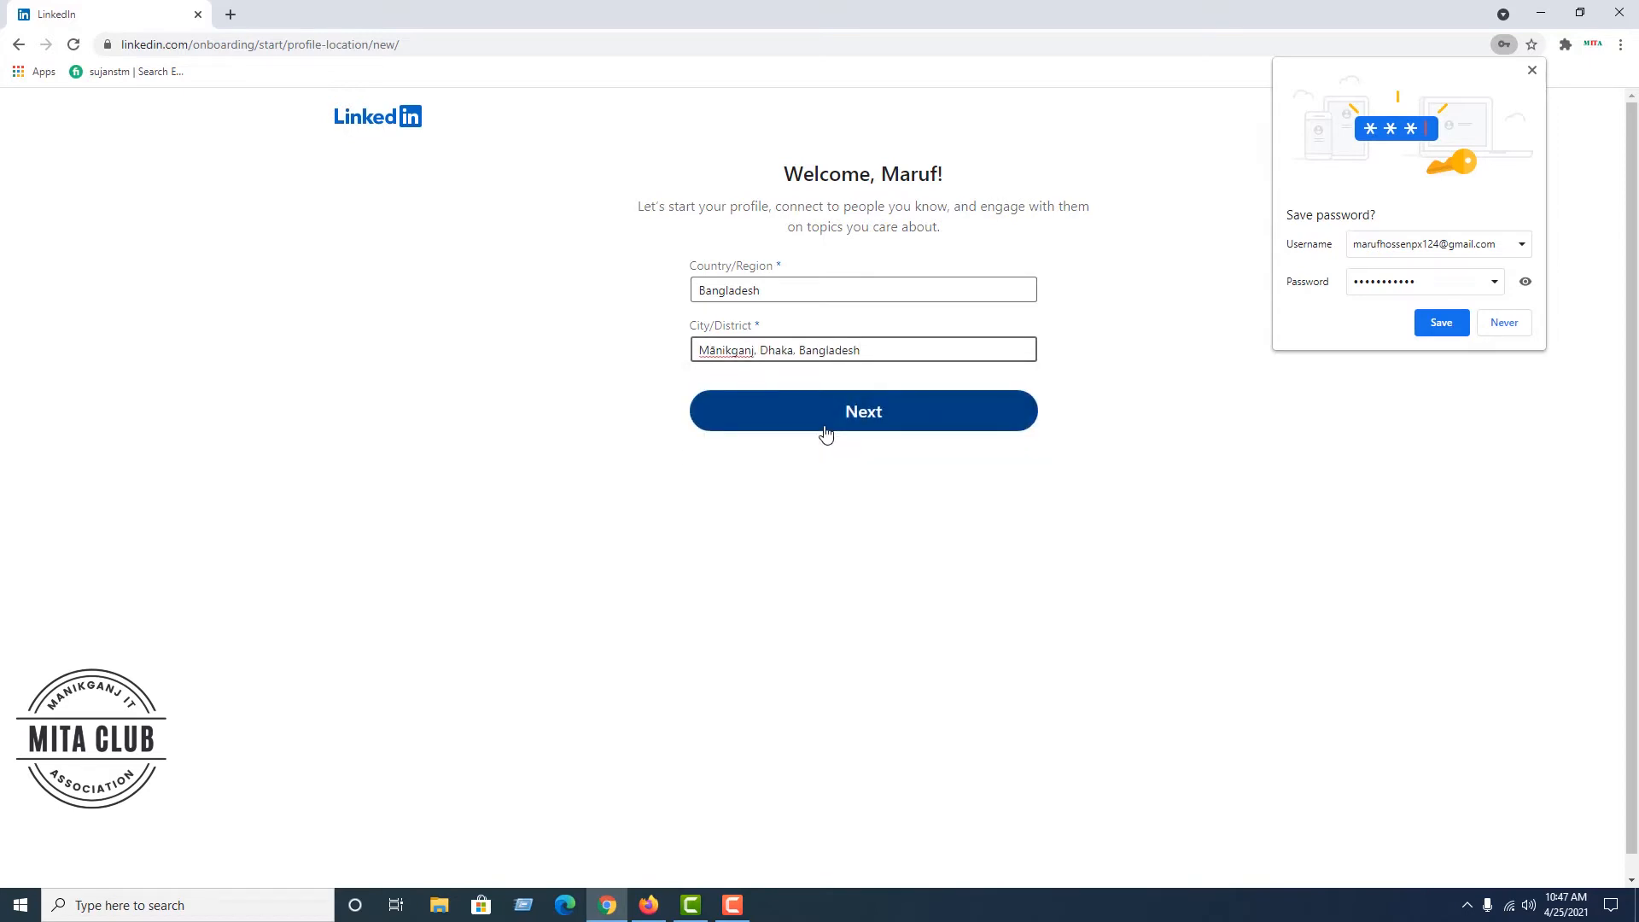
left_click(825, 432)
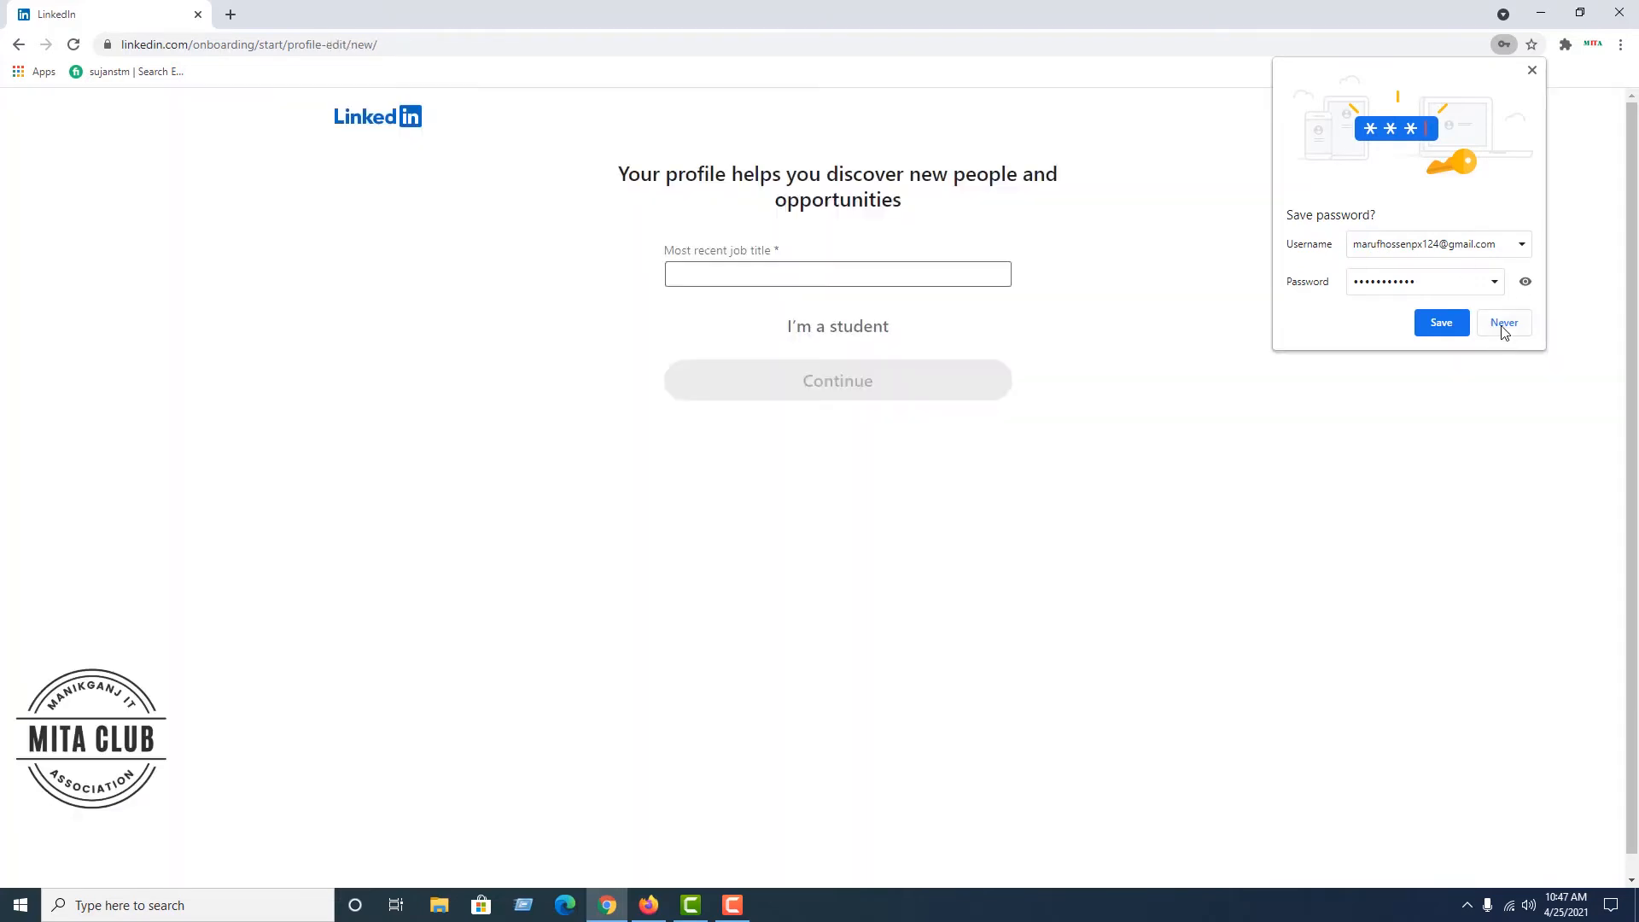
Decline saving the password; set job title Search Engine Optimization Expert, employment type Full-time.
left_click(1504, 324)
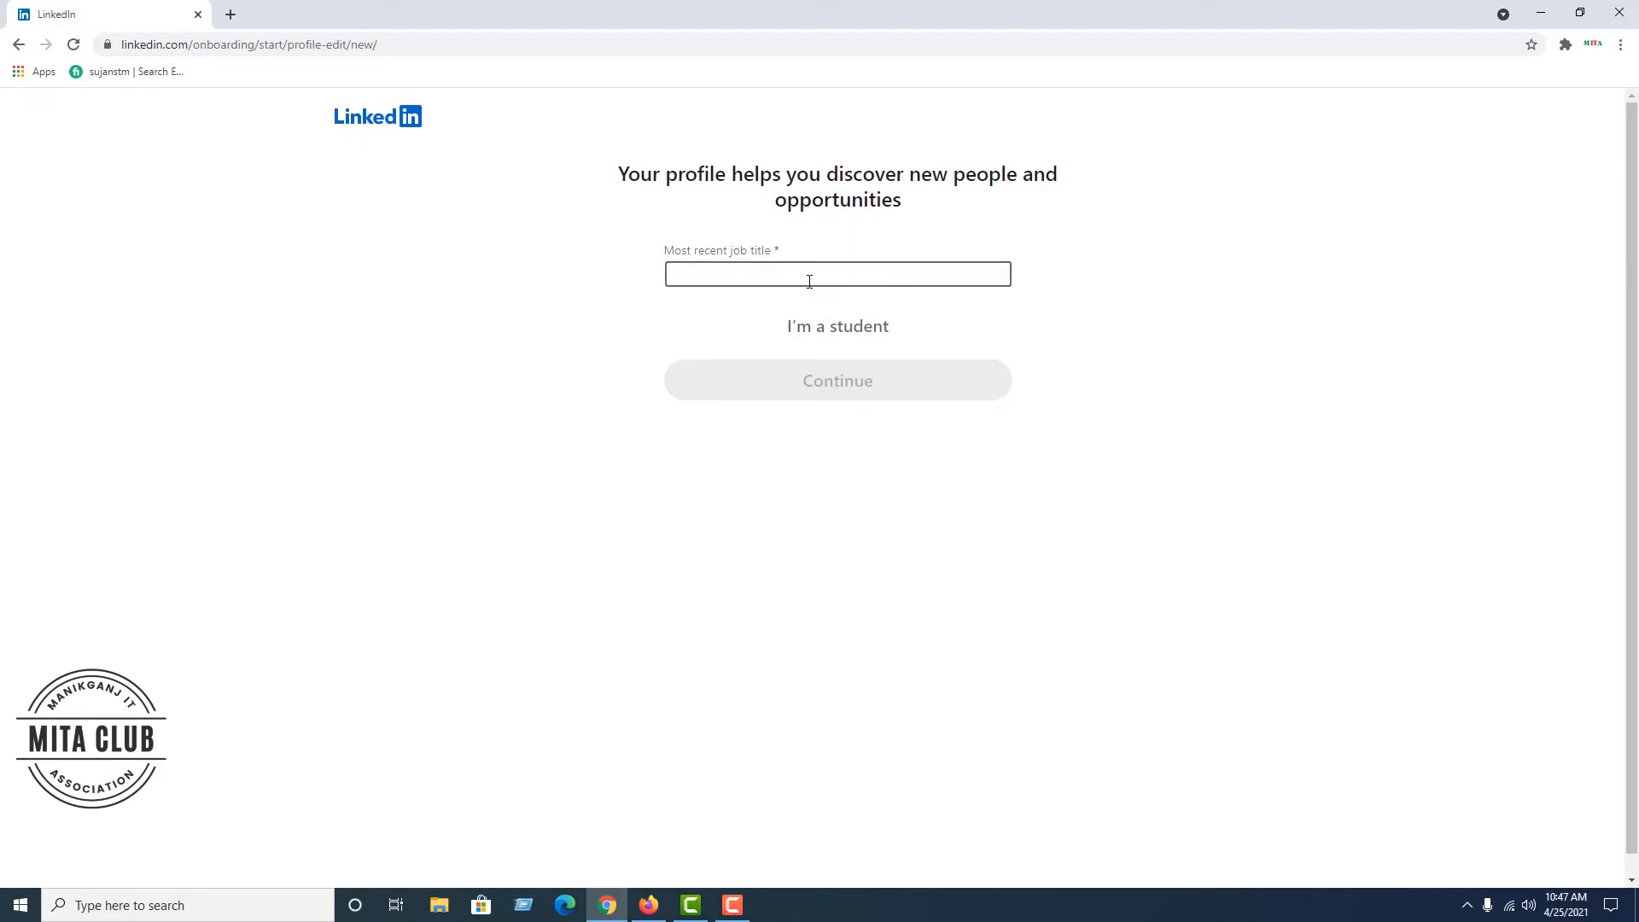
type("Search")
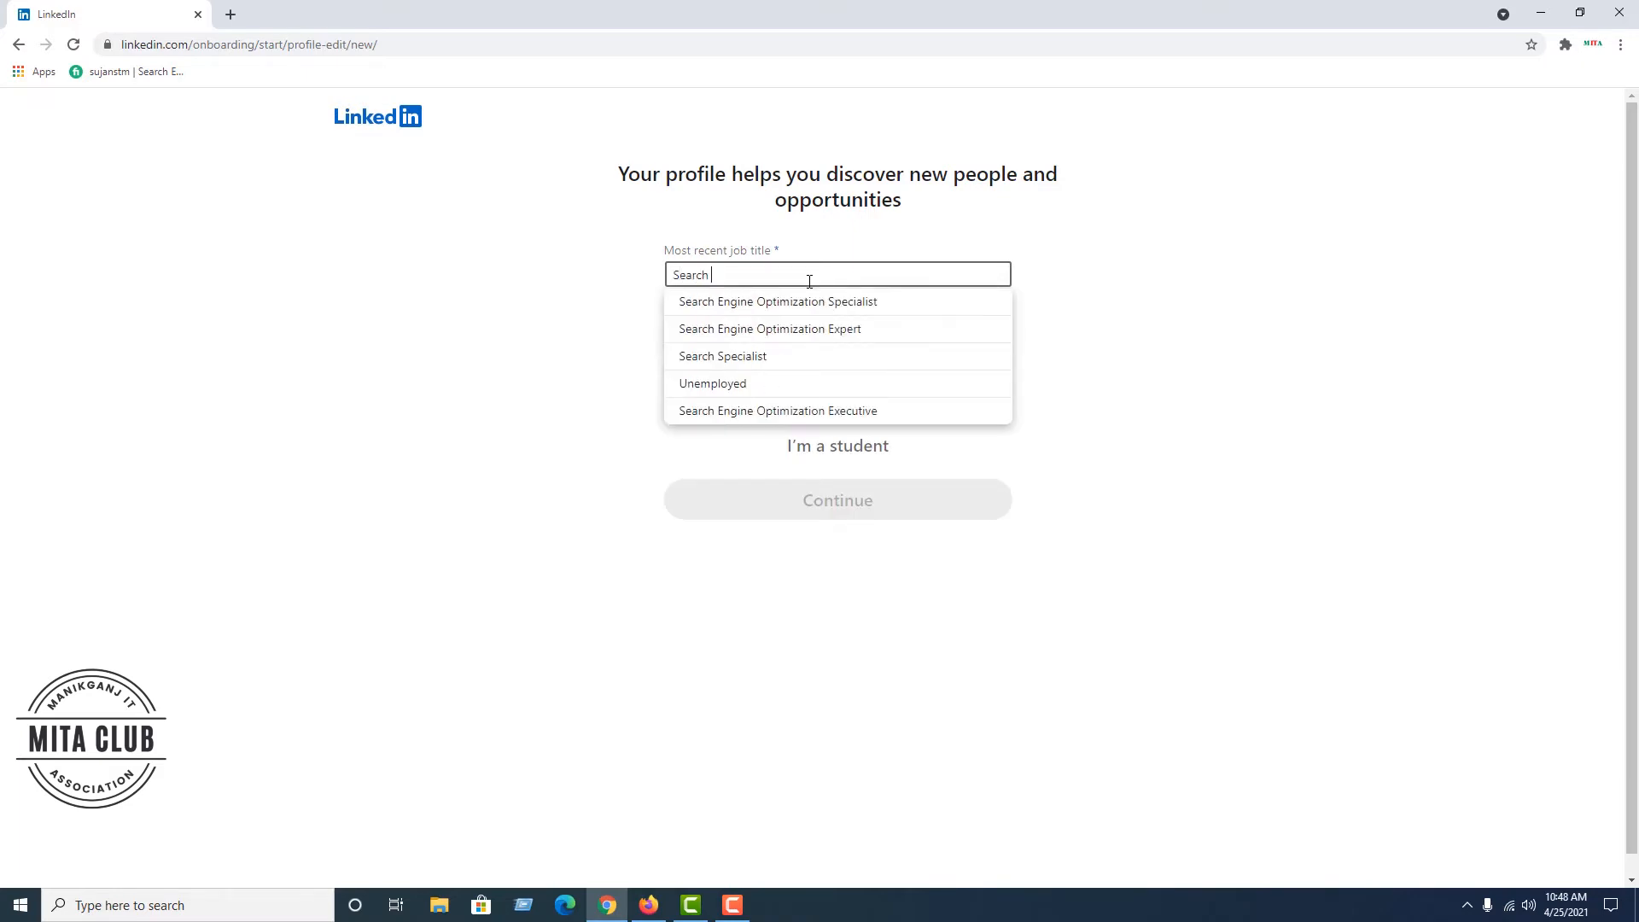
left_click(801, 329)
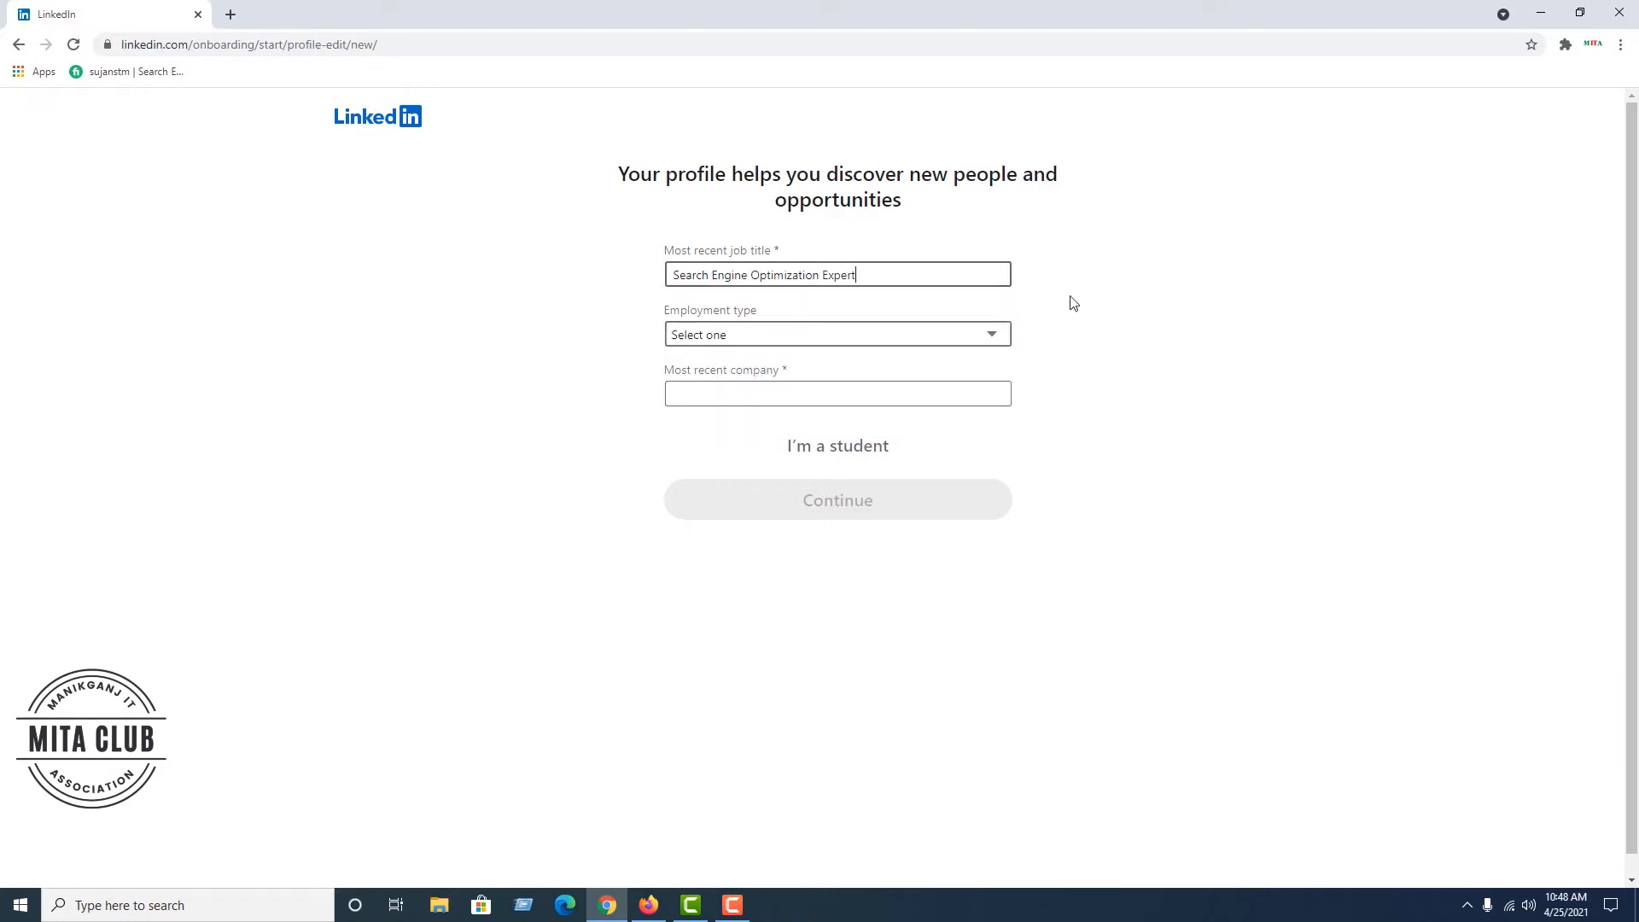
left_click(995, 335)
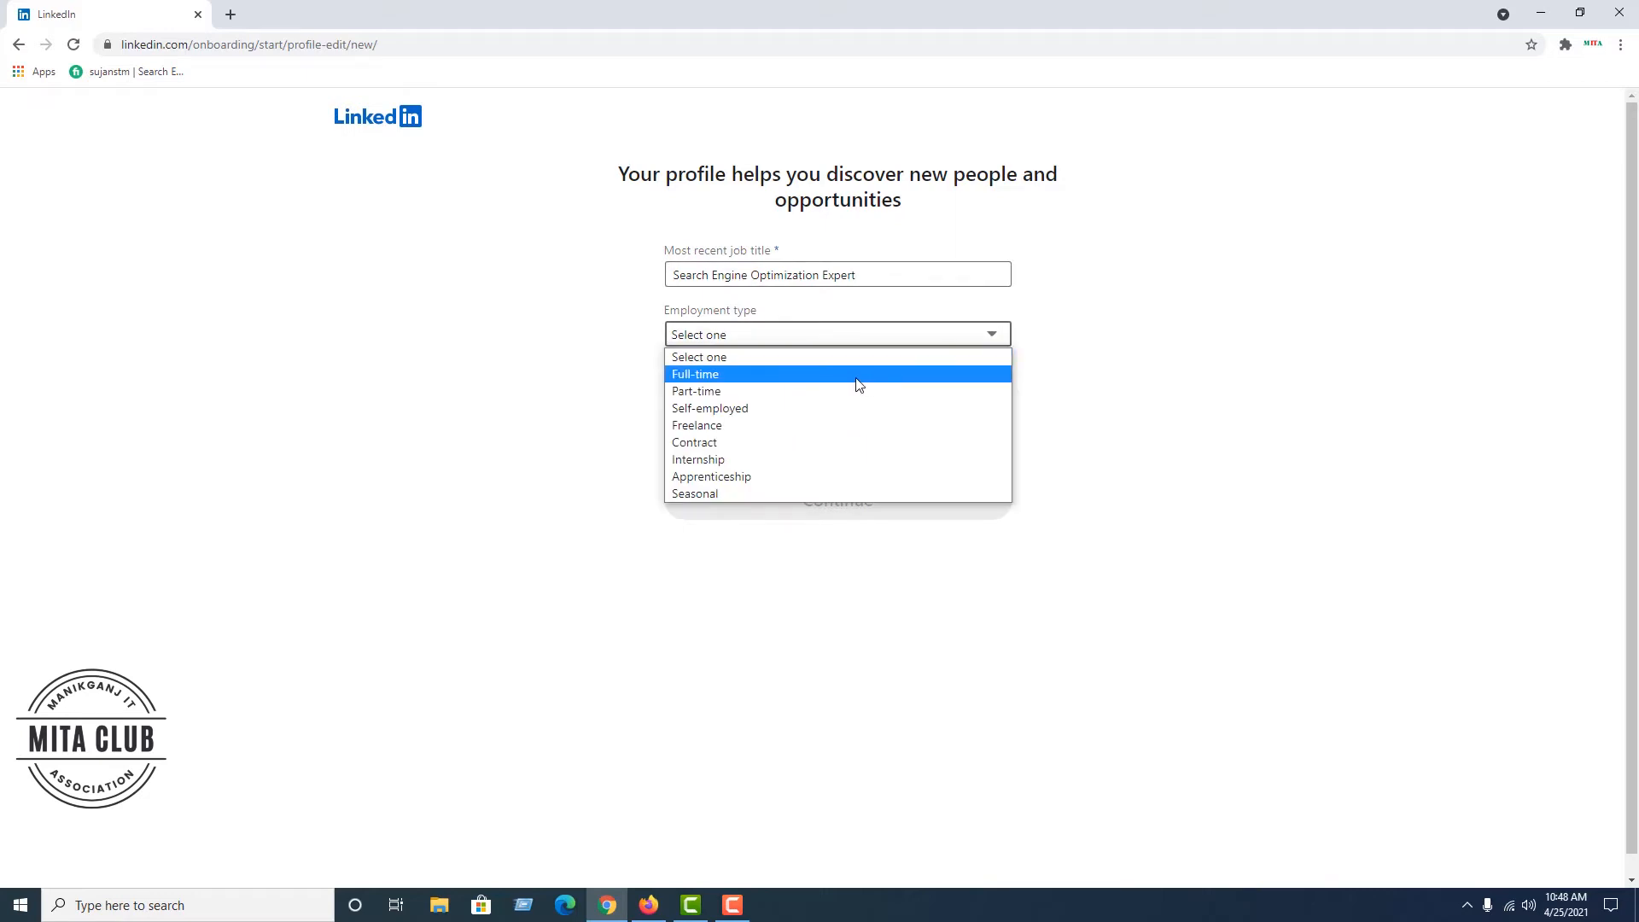
left_click(858, 383)
Set company to 'Manikganj IT Association' and industry to Education Management, then continue.
left_click(829, 392)
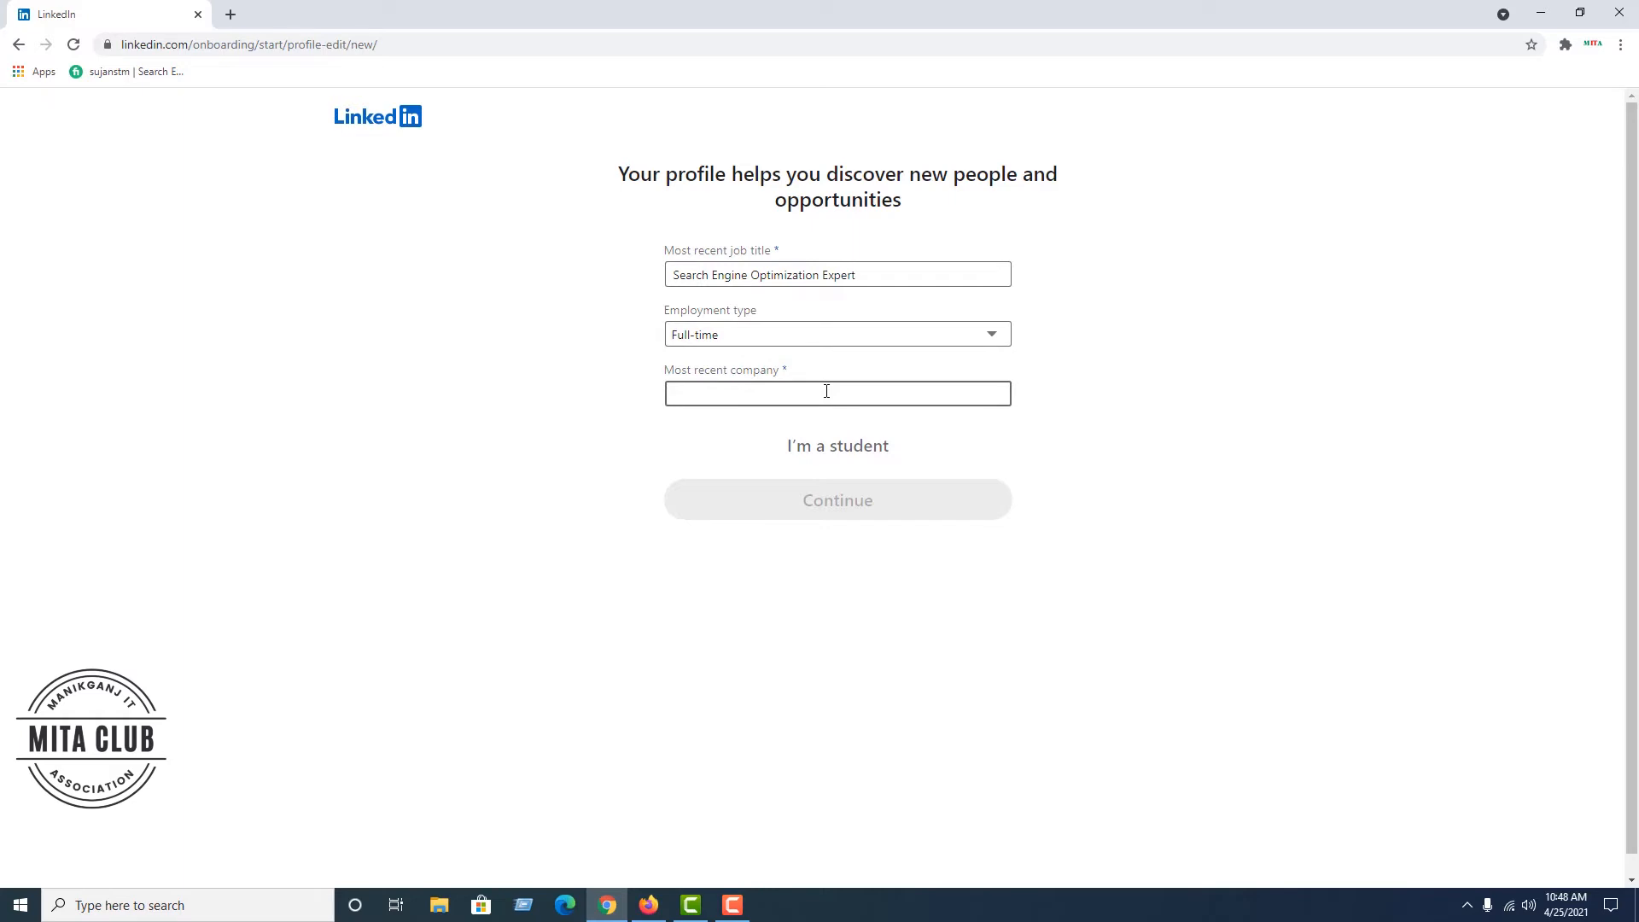
type("Man")
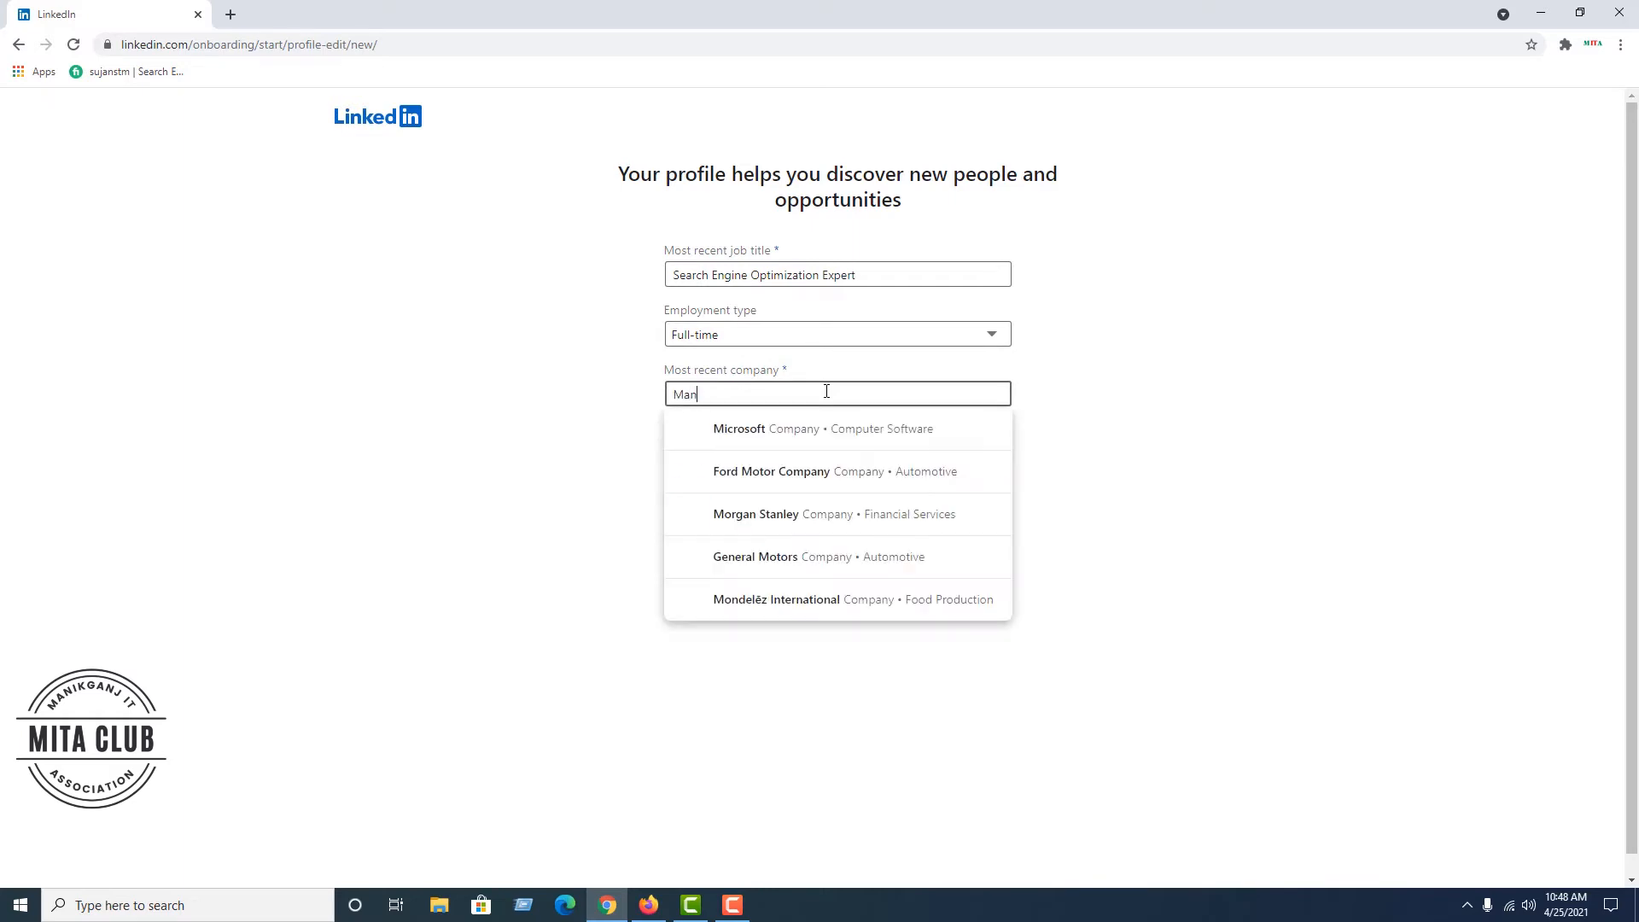
type("ikganj I")
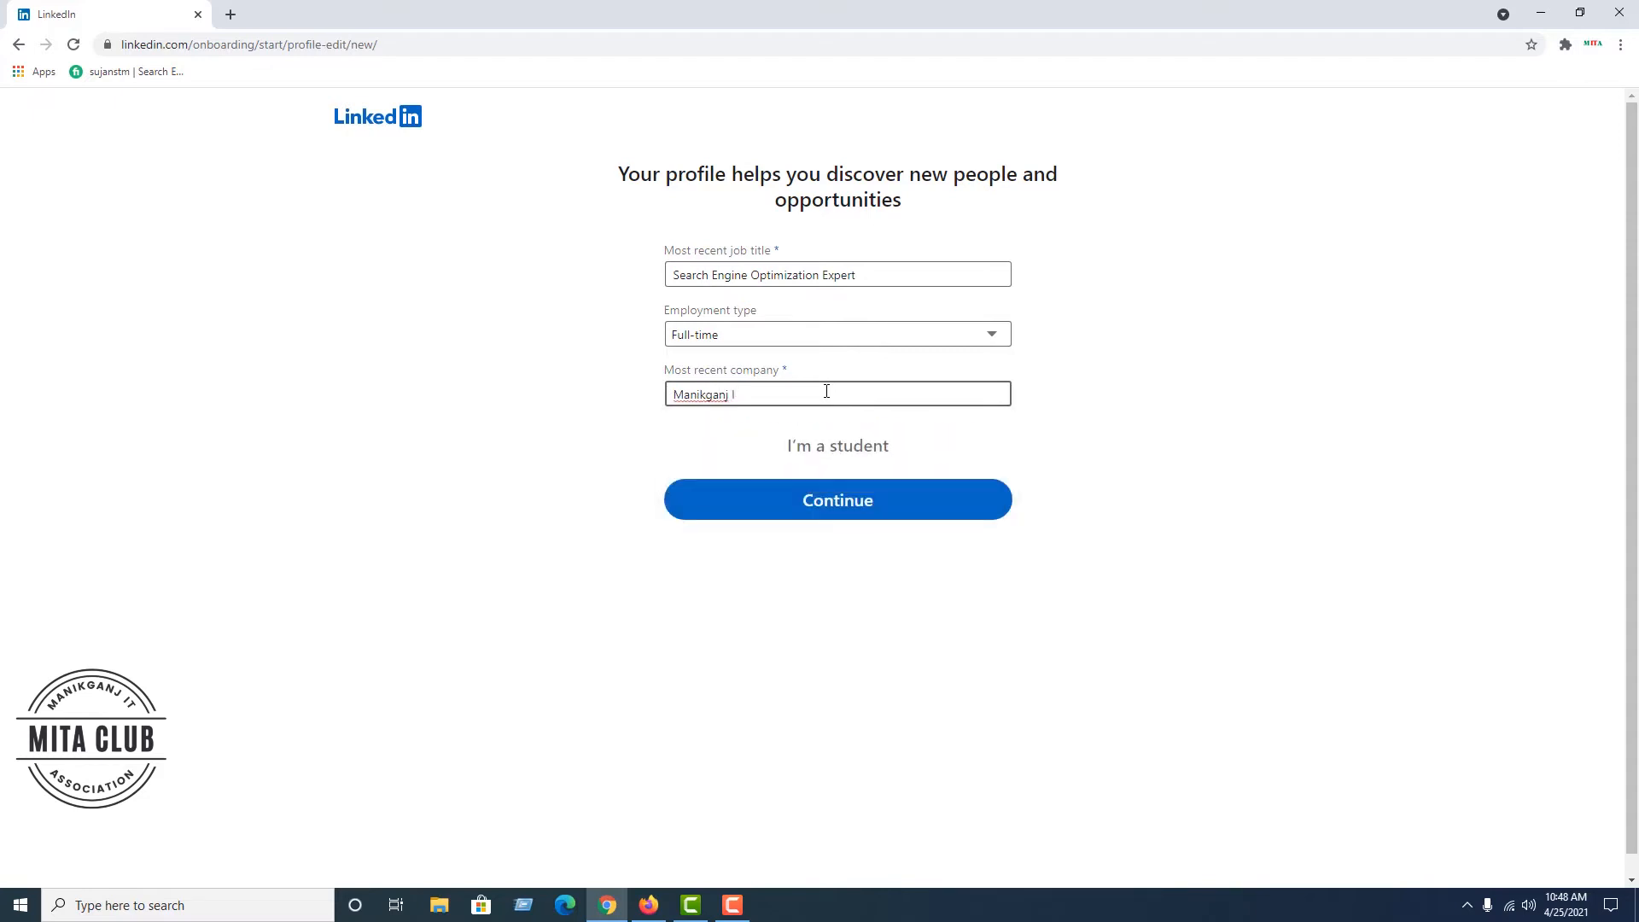
type("T Association")
left_click(1095, 429)
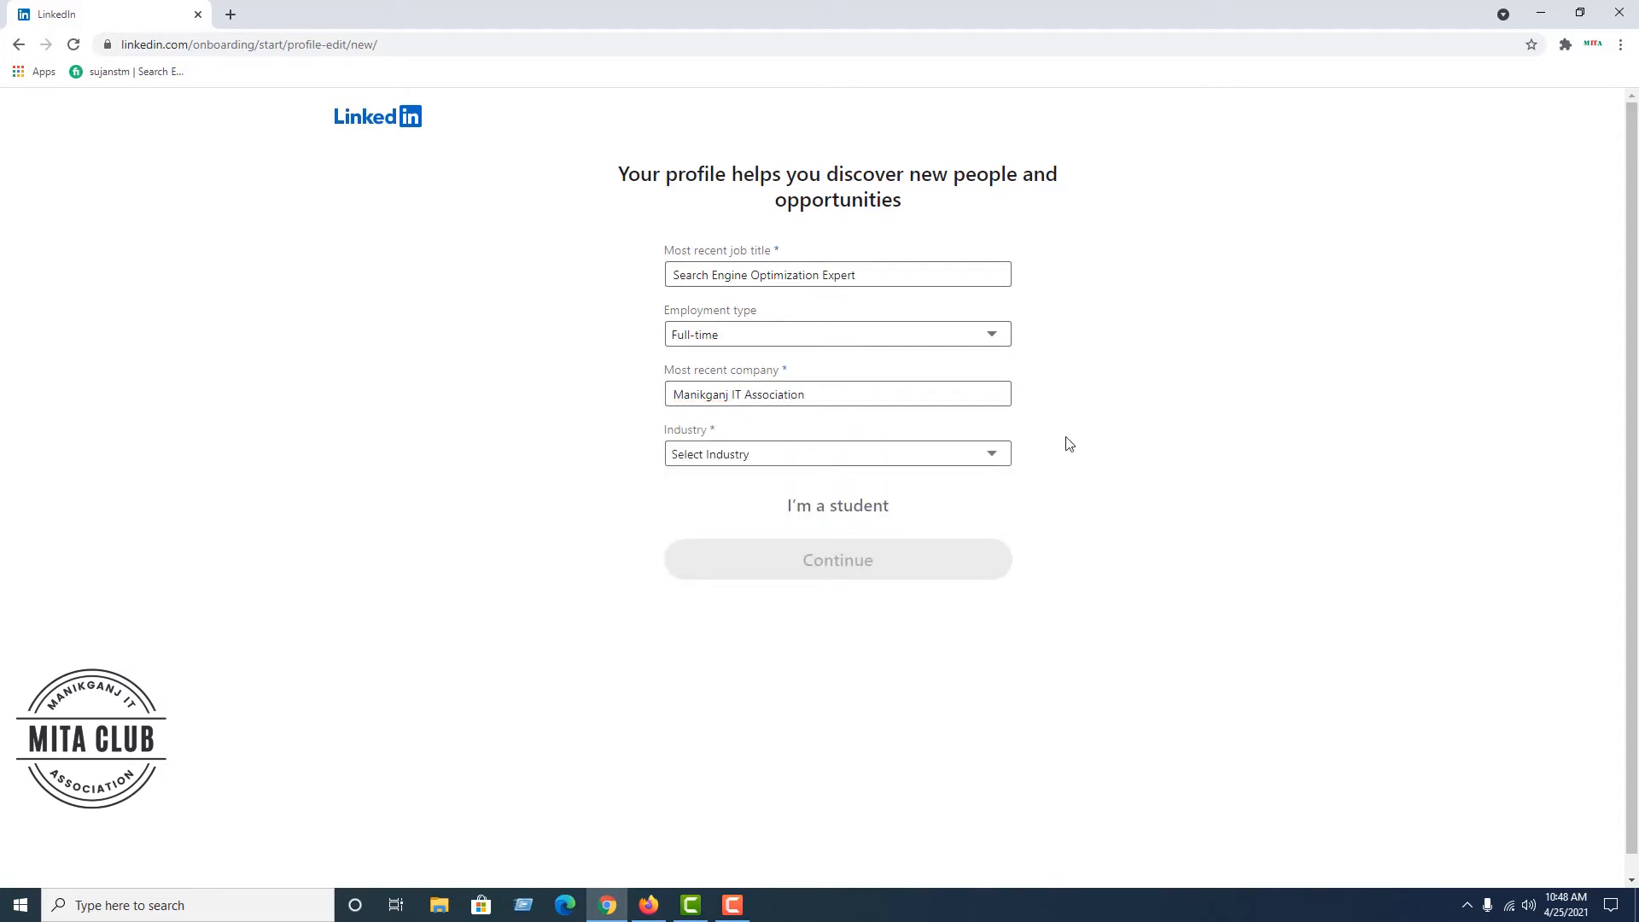
left_click(994, 453)
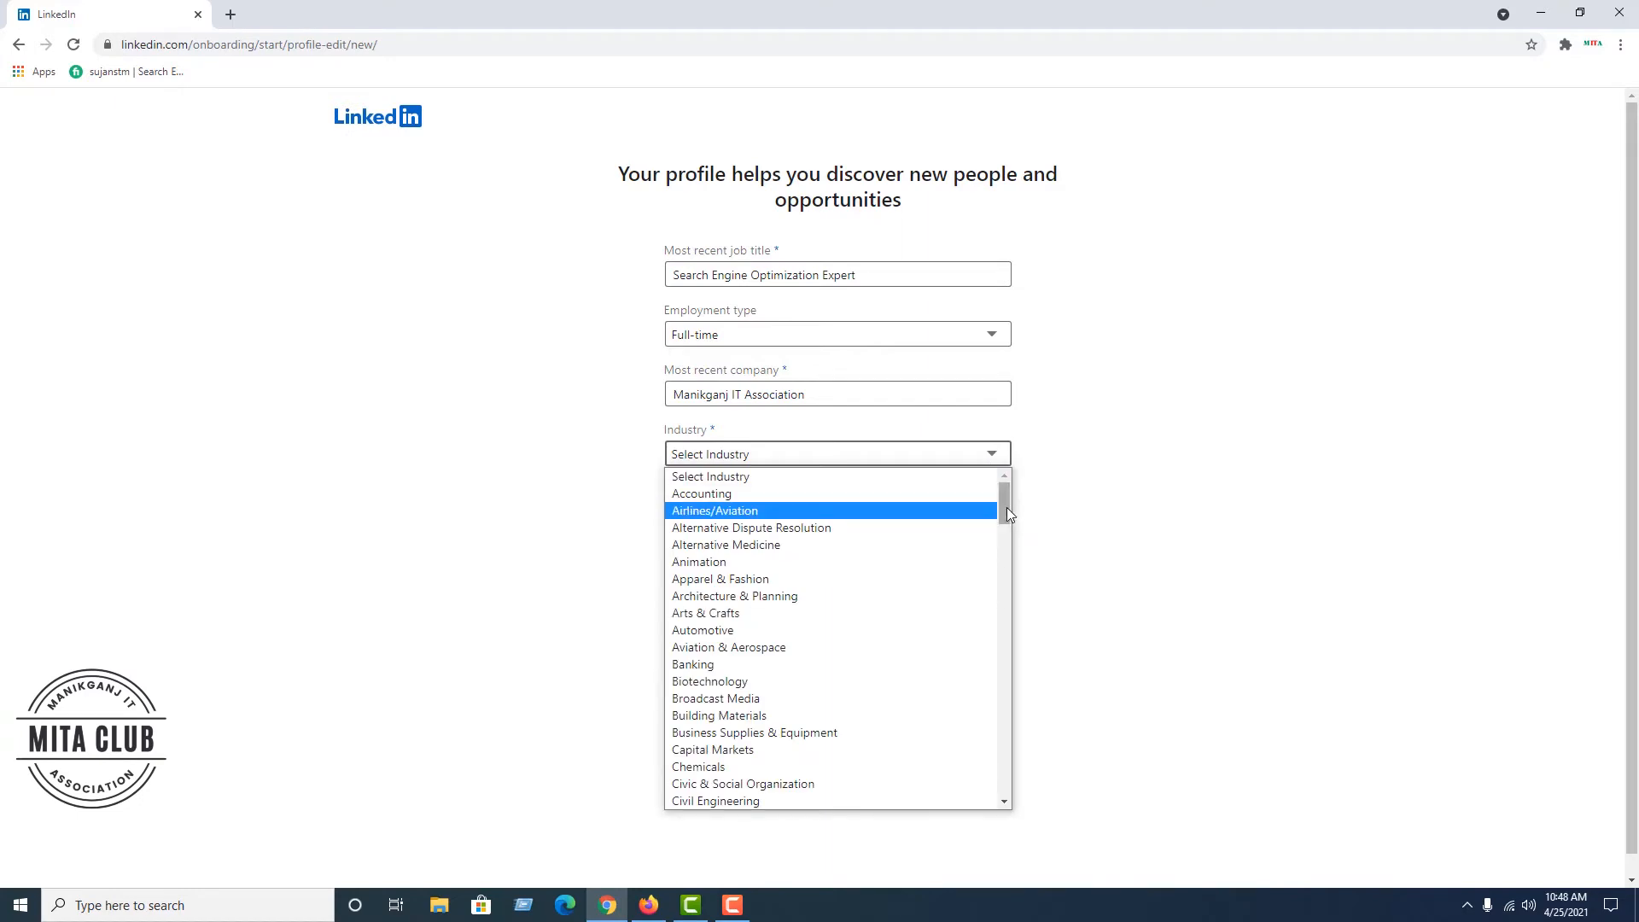
left_click_drag(1006, 507, 1016, 560)
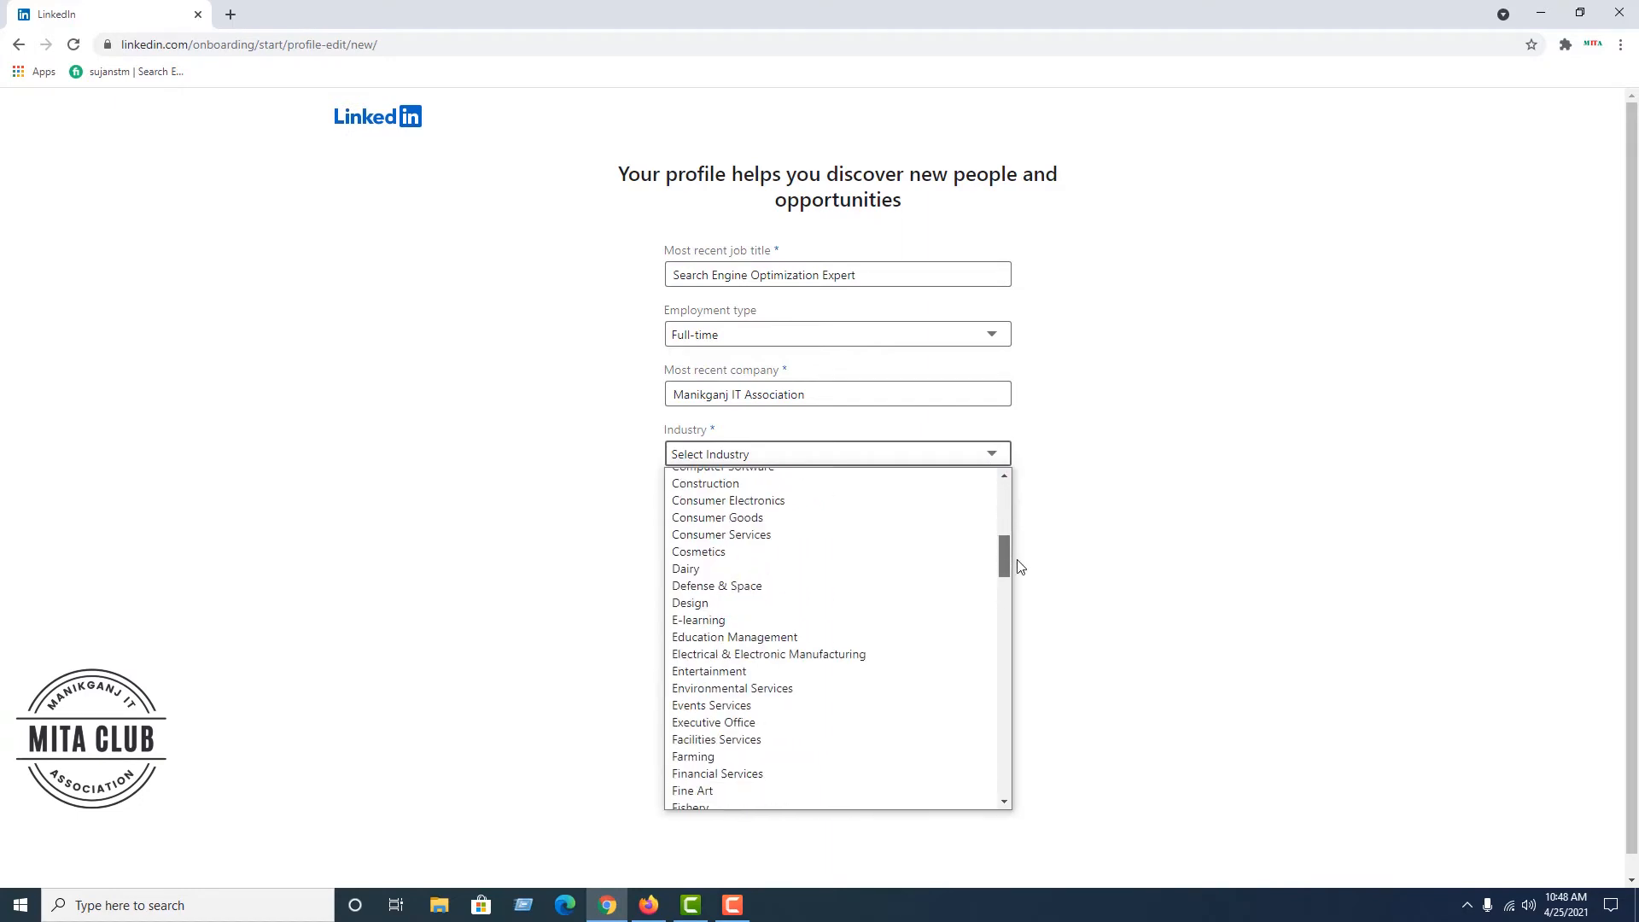
left_click(882, 638)
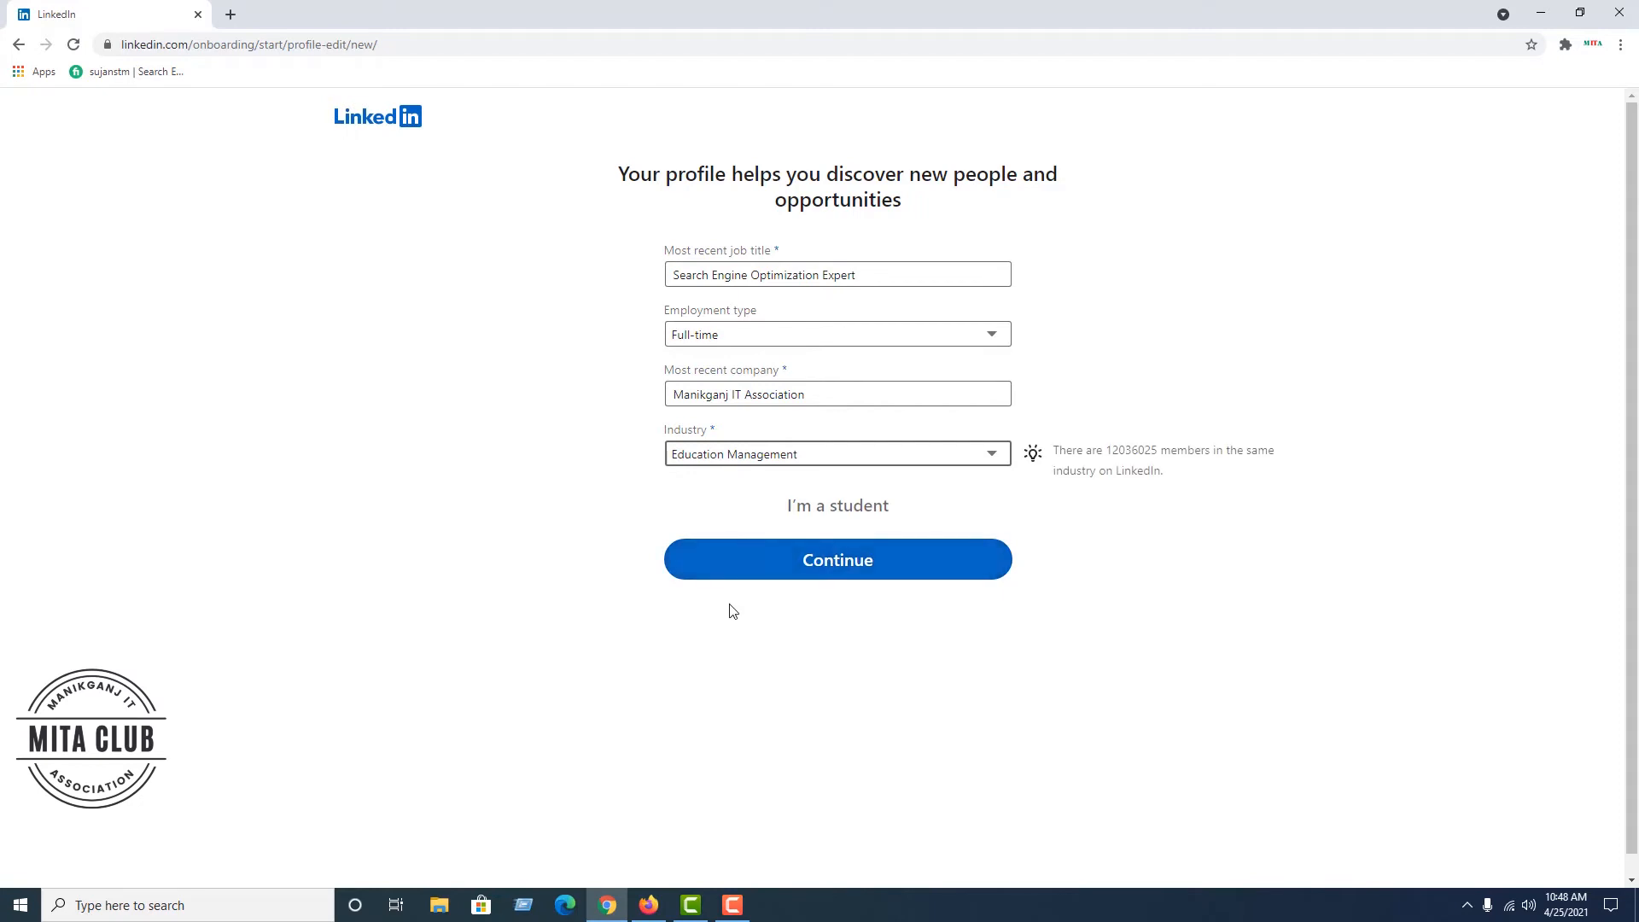
left_click(838, 572)
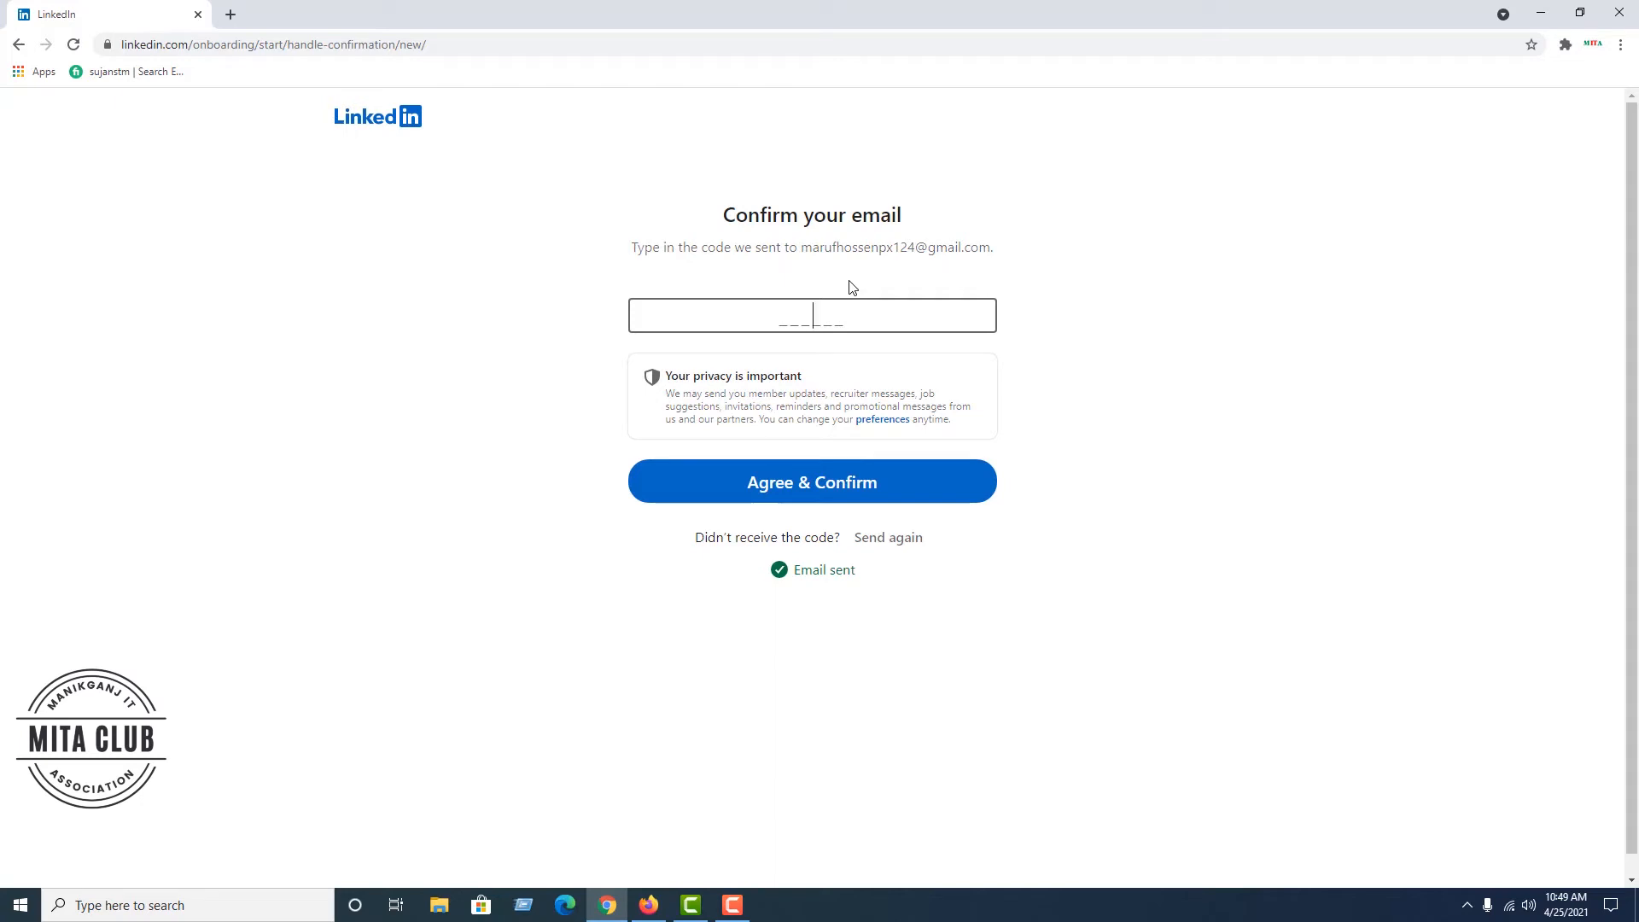
Enter the emailed six-digit verification code and Agree & Confirm.
key("Return")
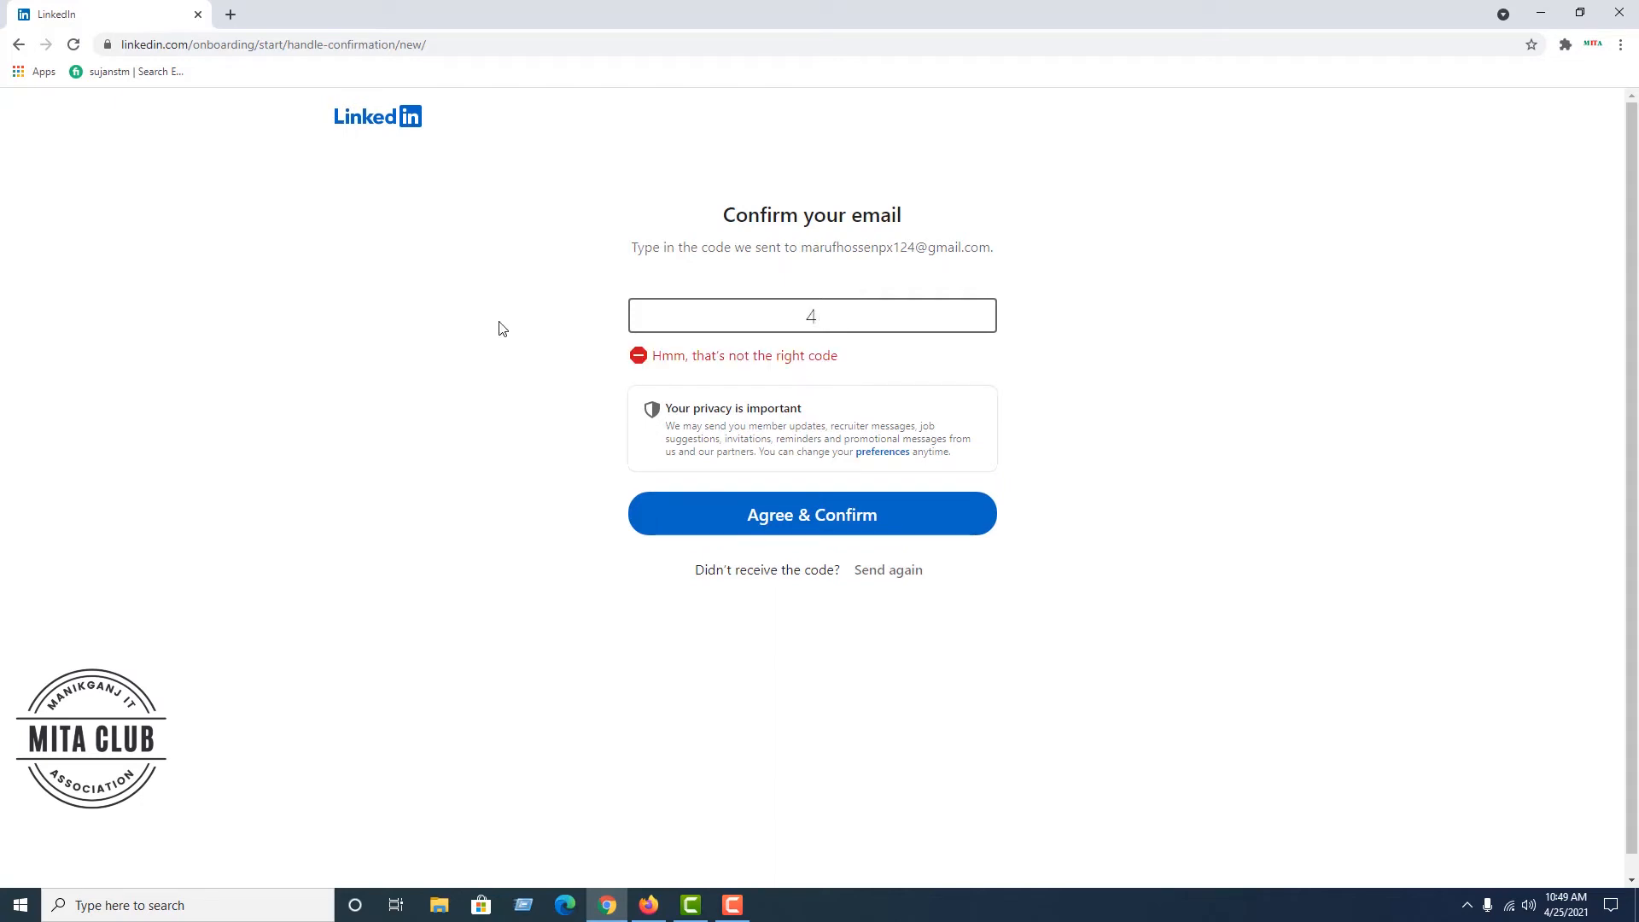
left_click(879, 514)
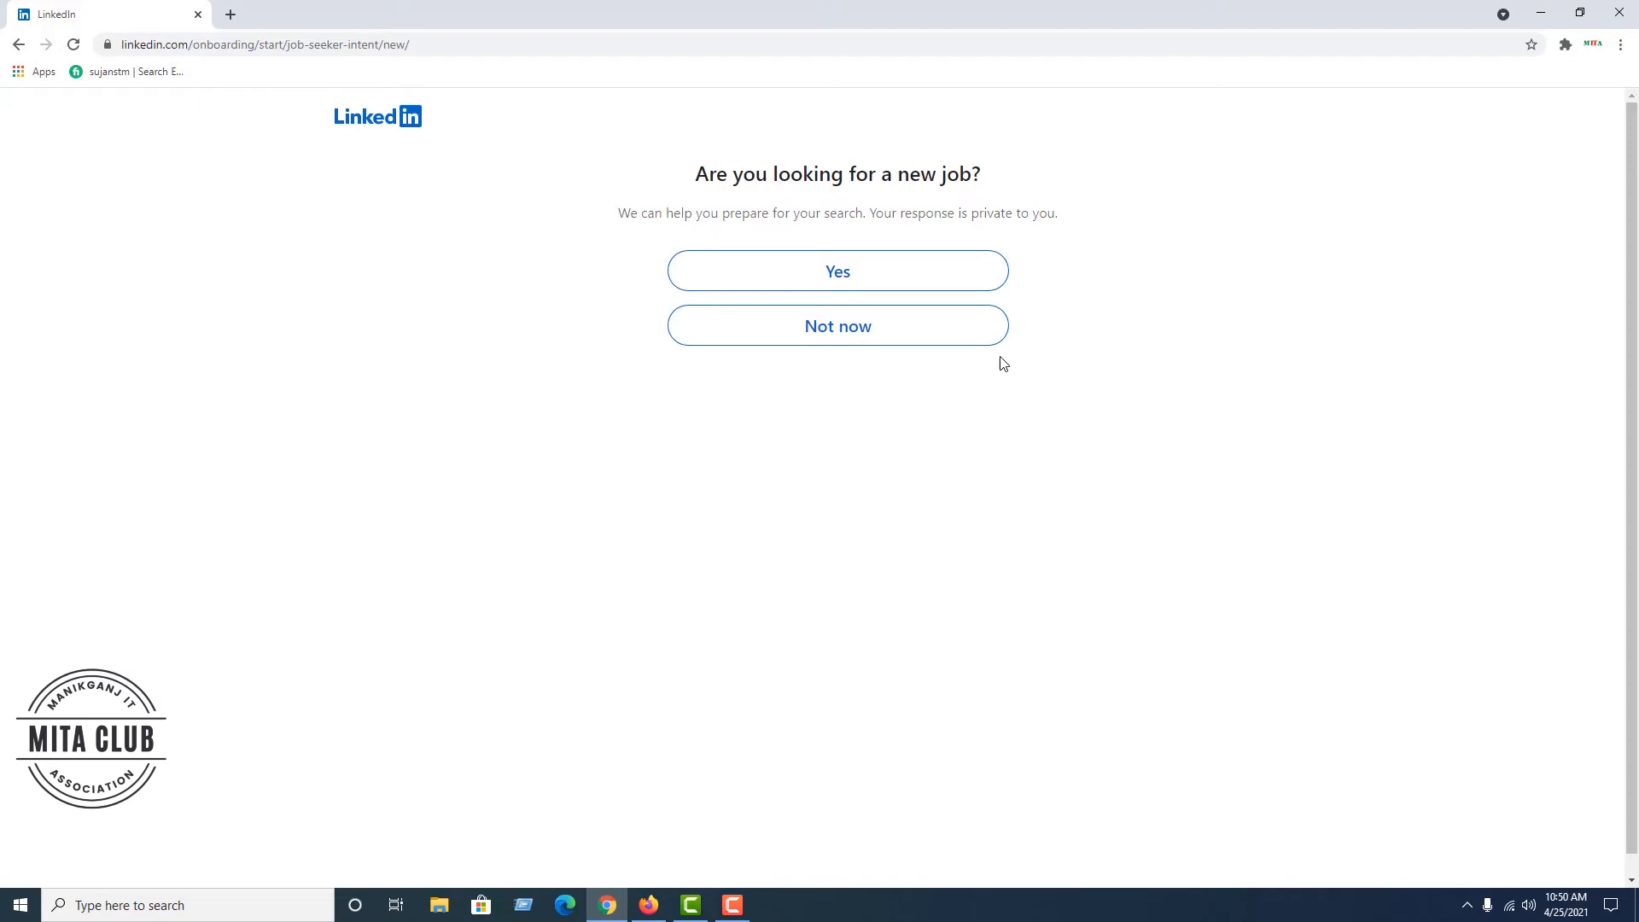
Answer Yes to looking for a new job, set city to Manikganj, Dhaka, Bangladesh, continue.
left_click(908, 260)
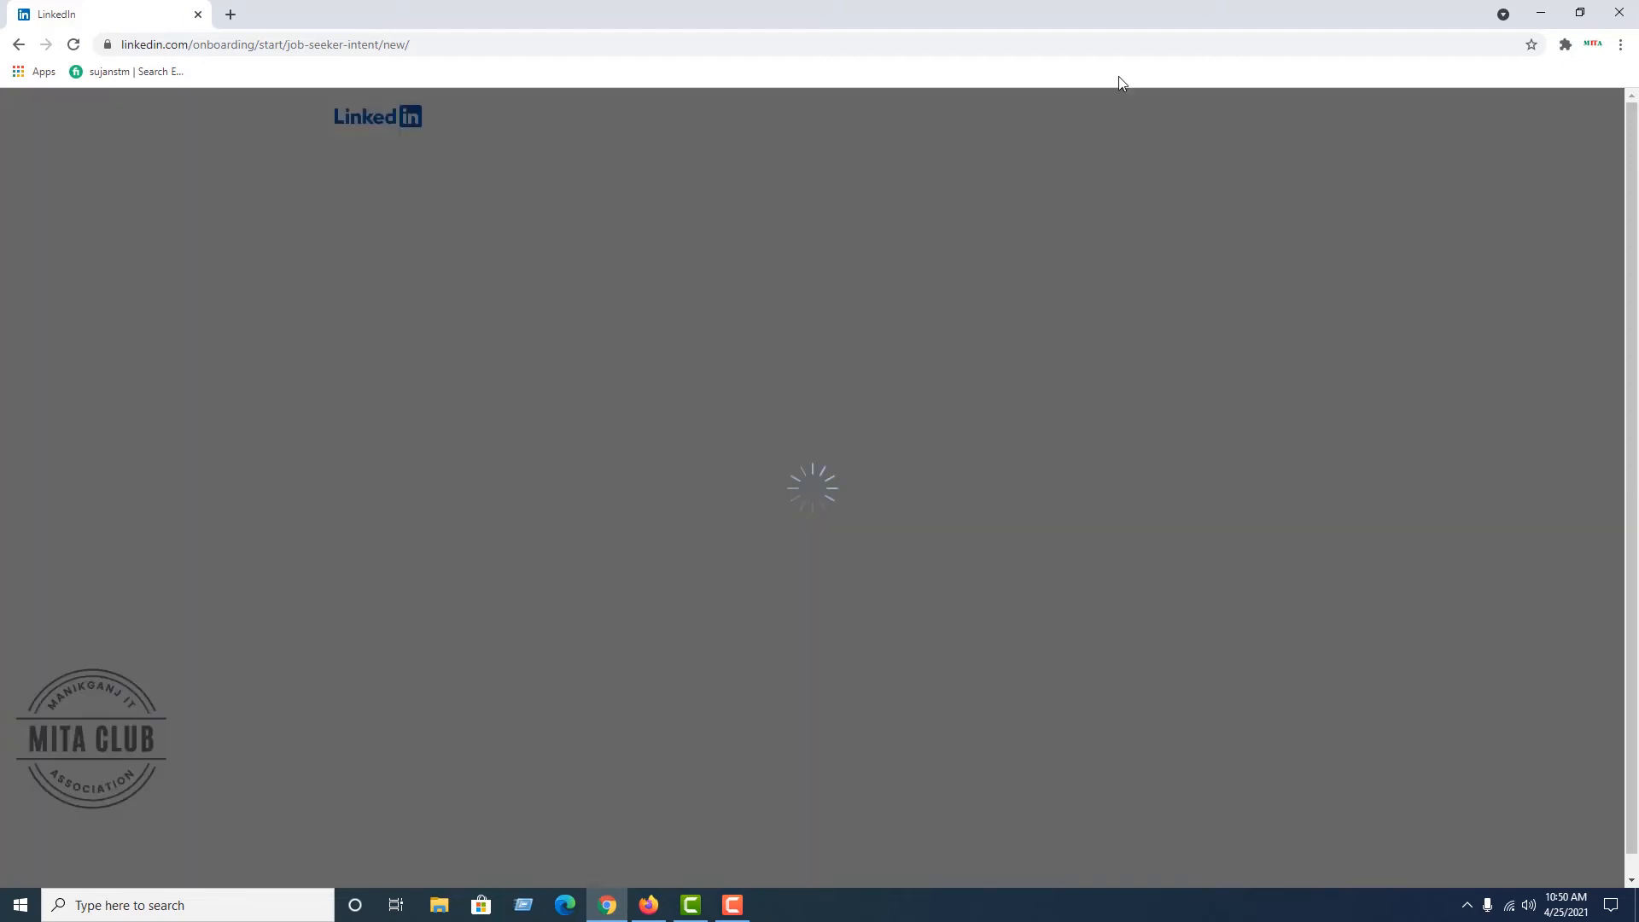
left_click(892, 346)
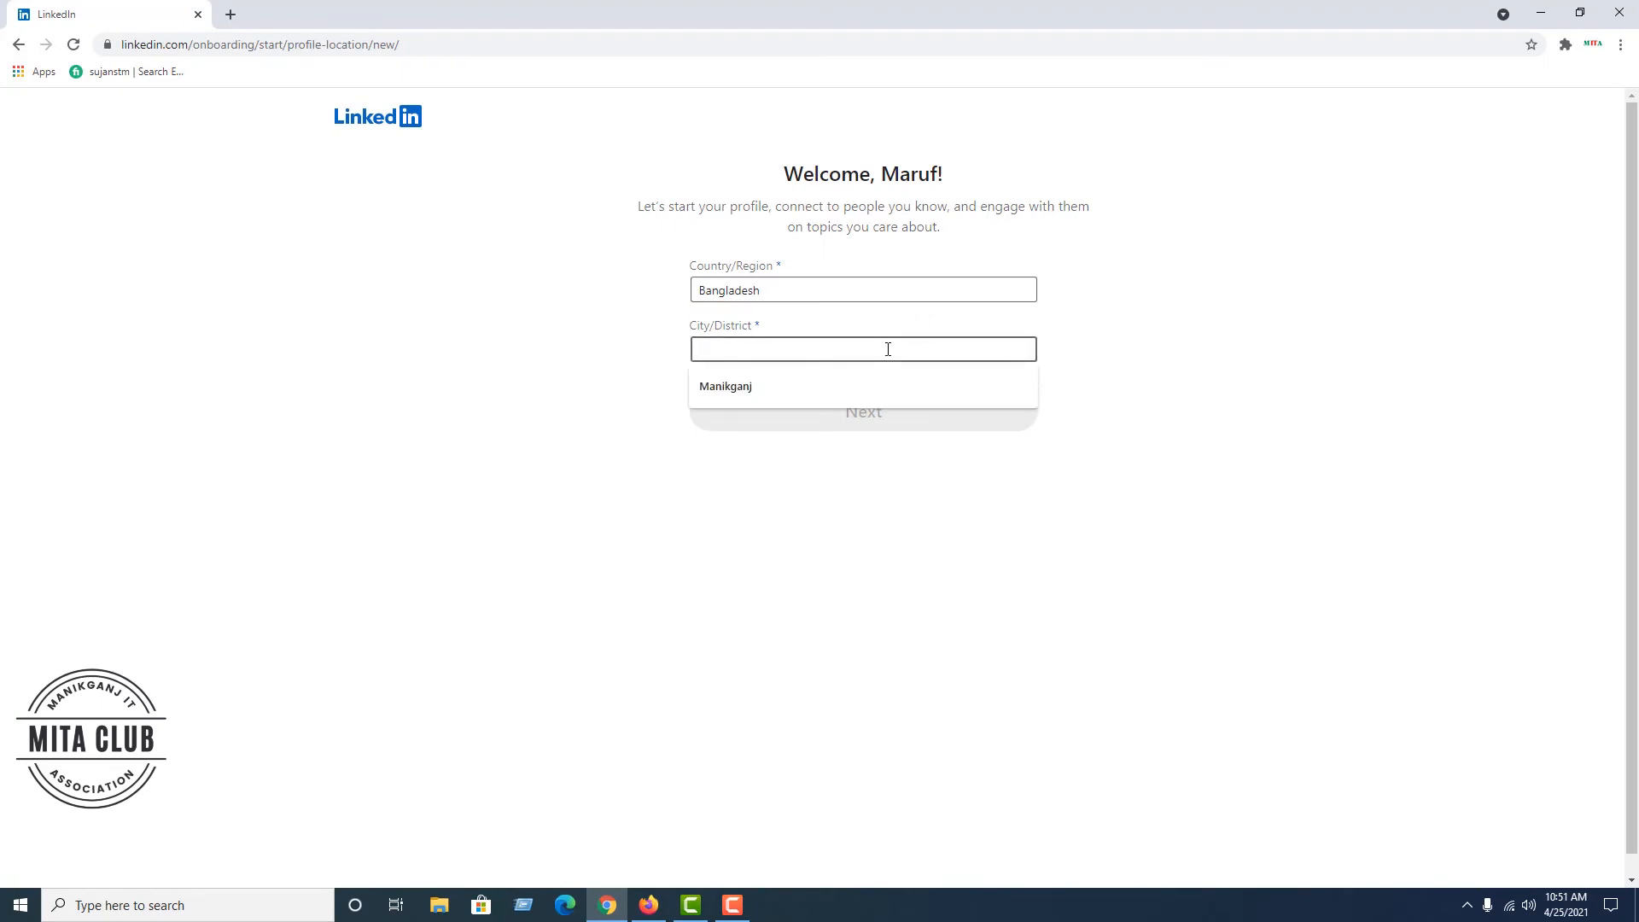
type("man")
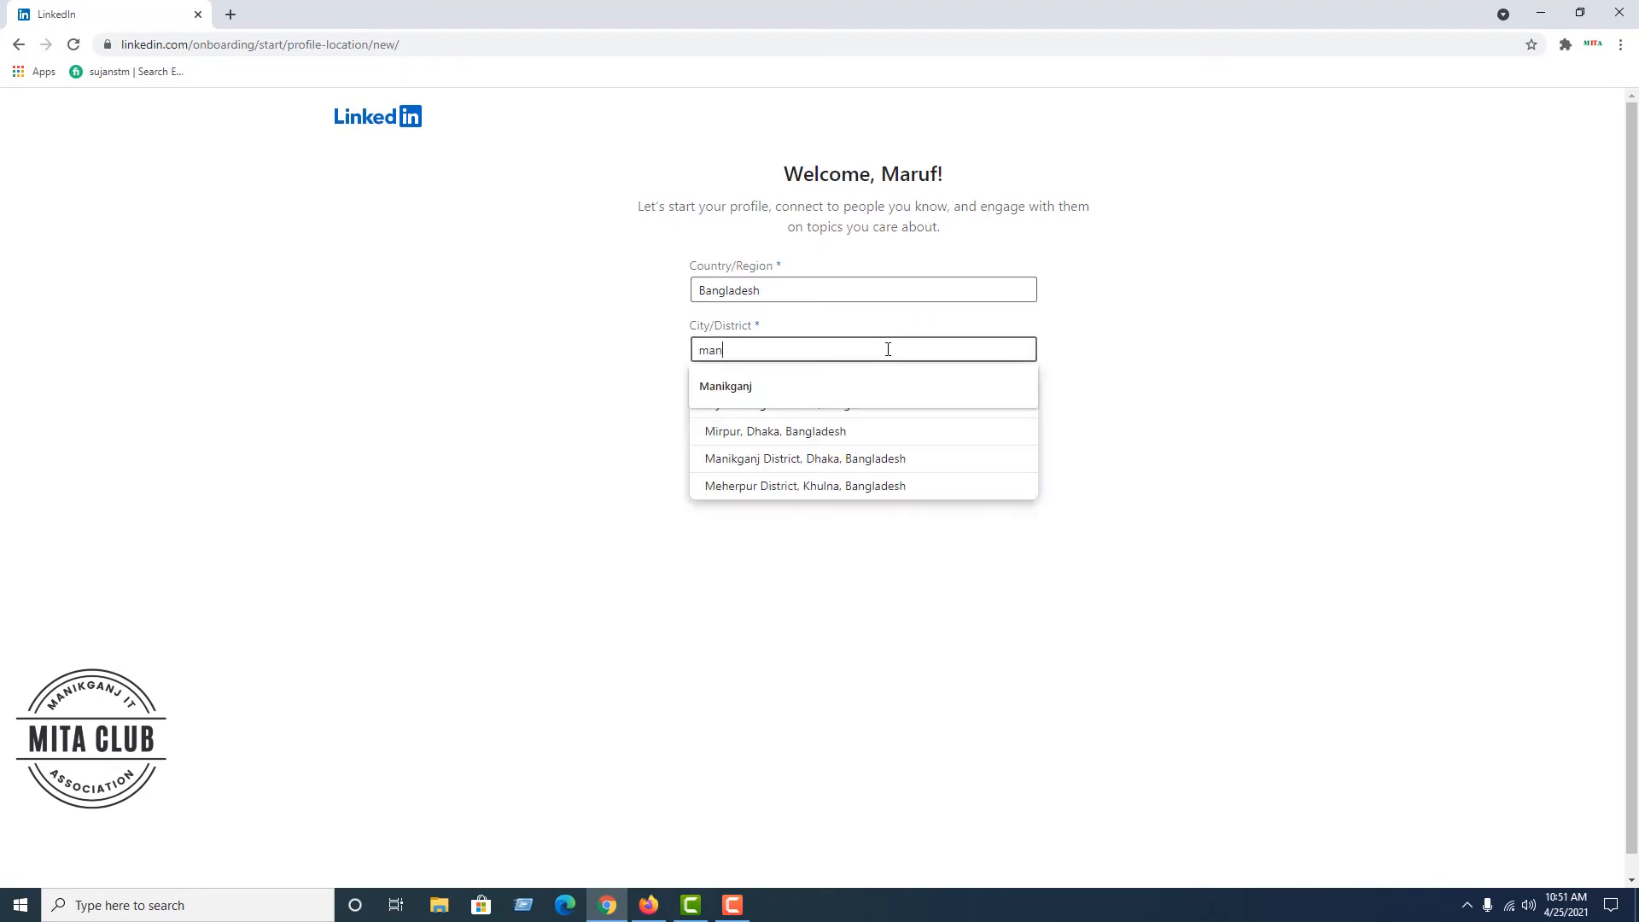
type("i")
left_click(929, 427)
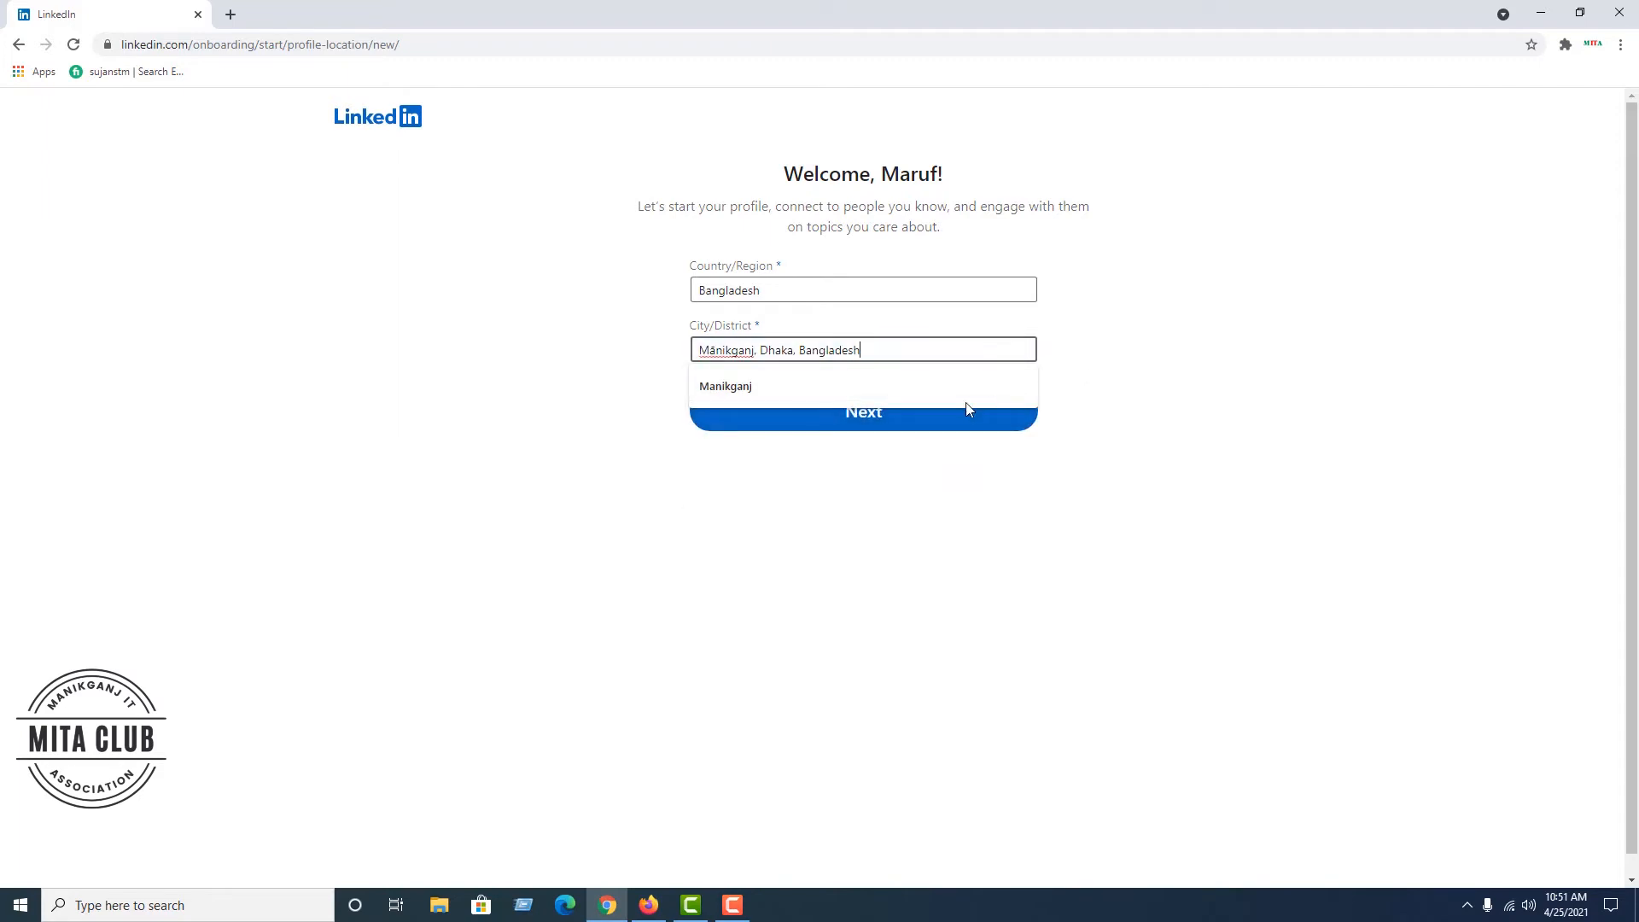
left_click(1084, 335)
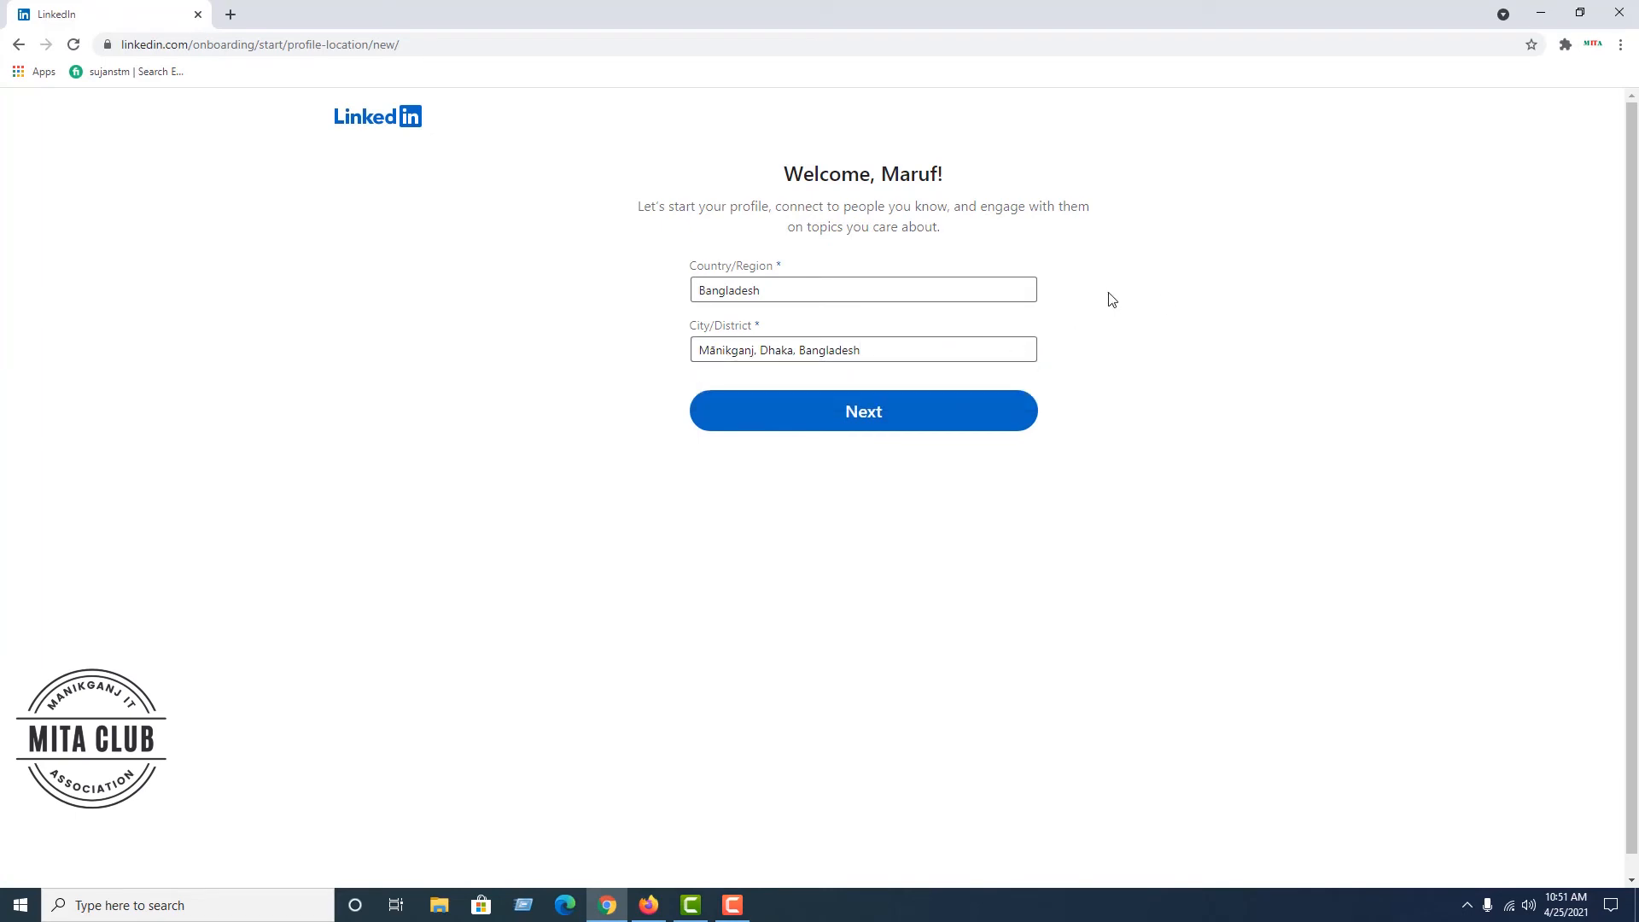
left_click(988, 411)
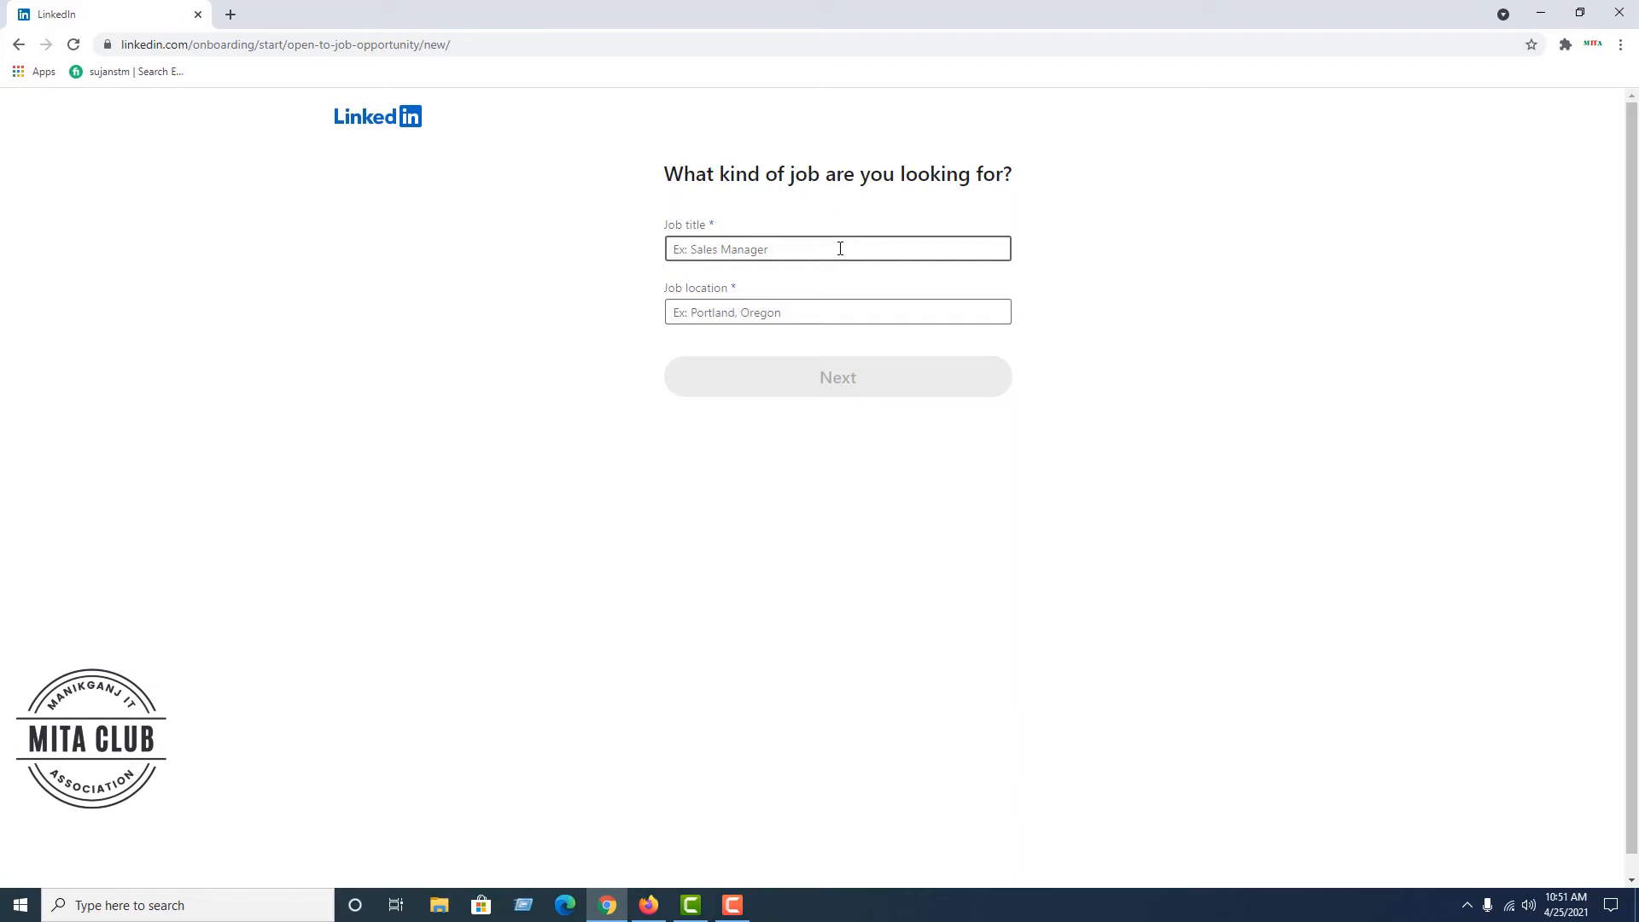
Set job title to Search Engine Optimization Specialist and job location to United States, then continue.
type("S")
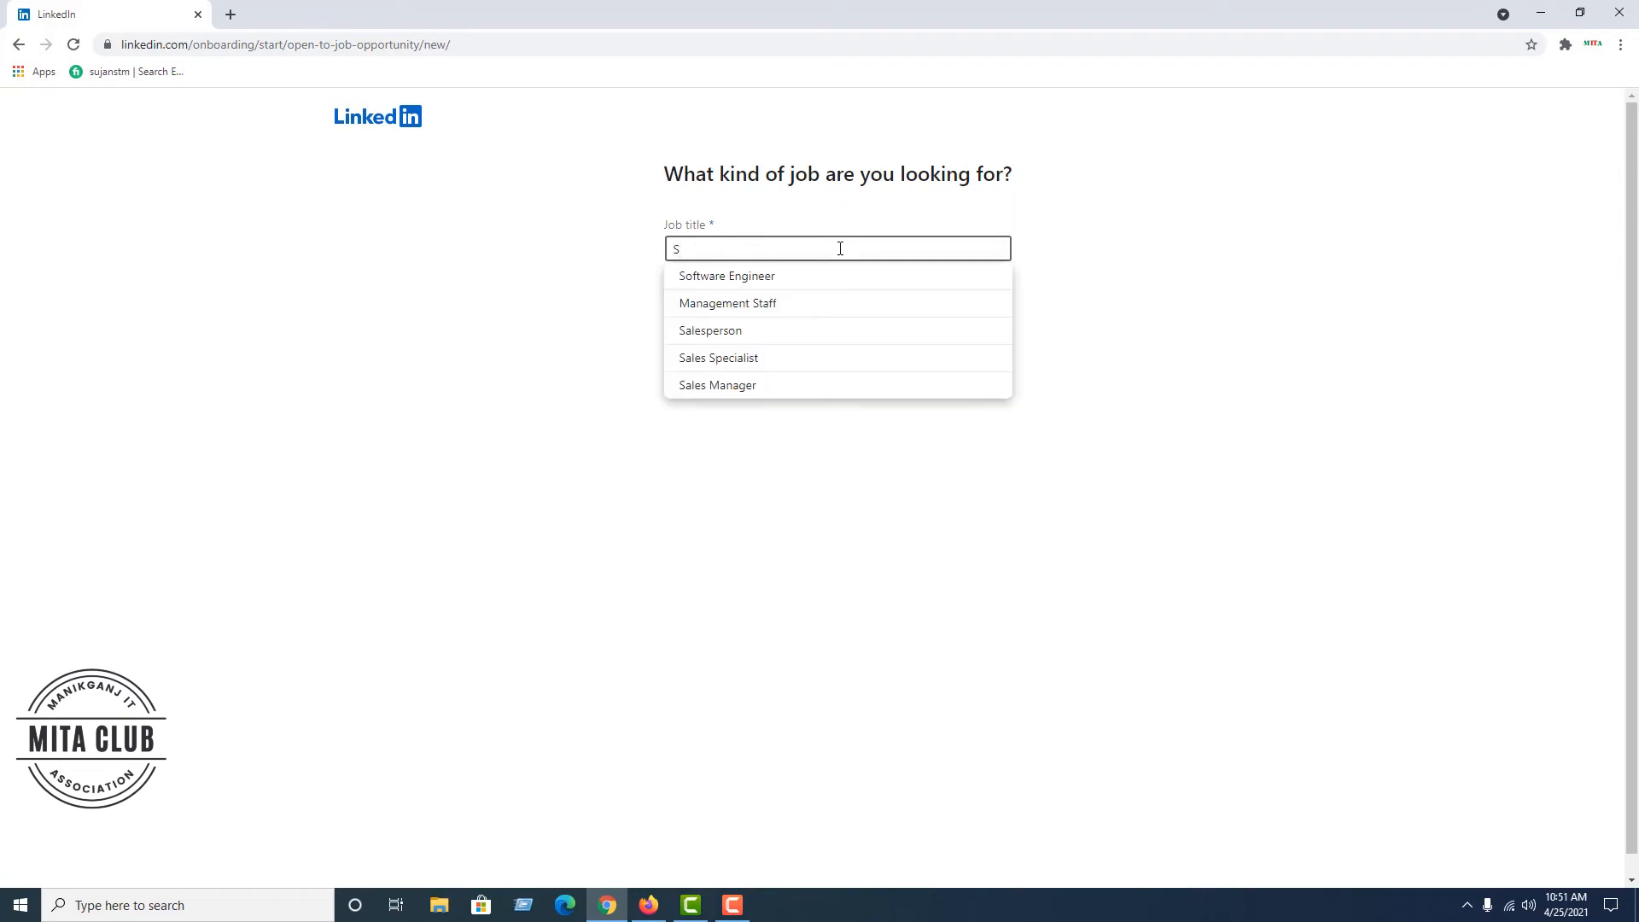
type("earch")
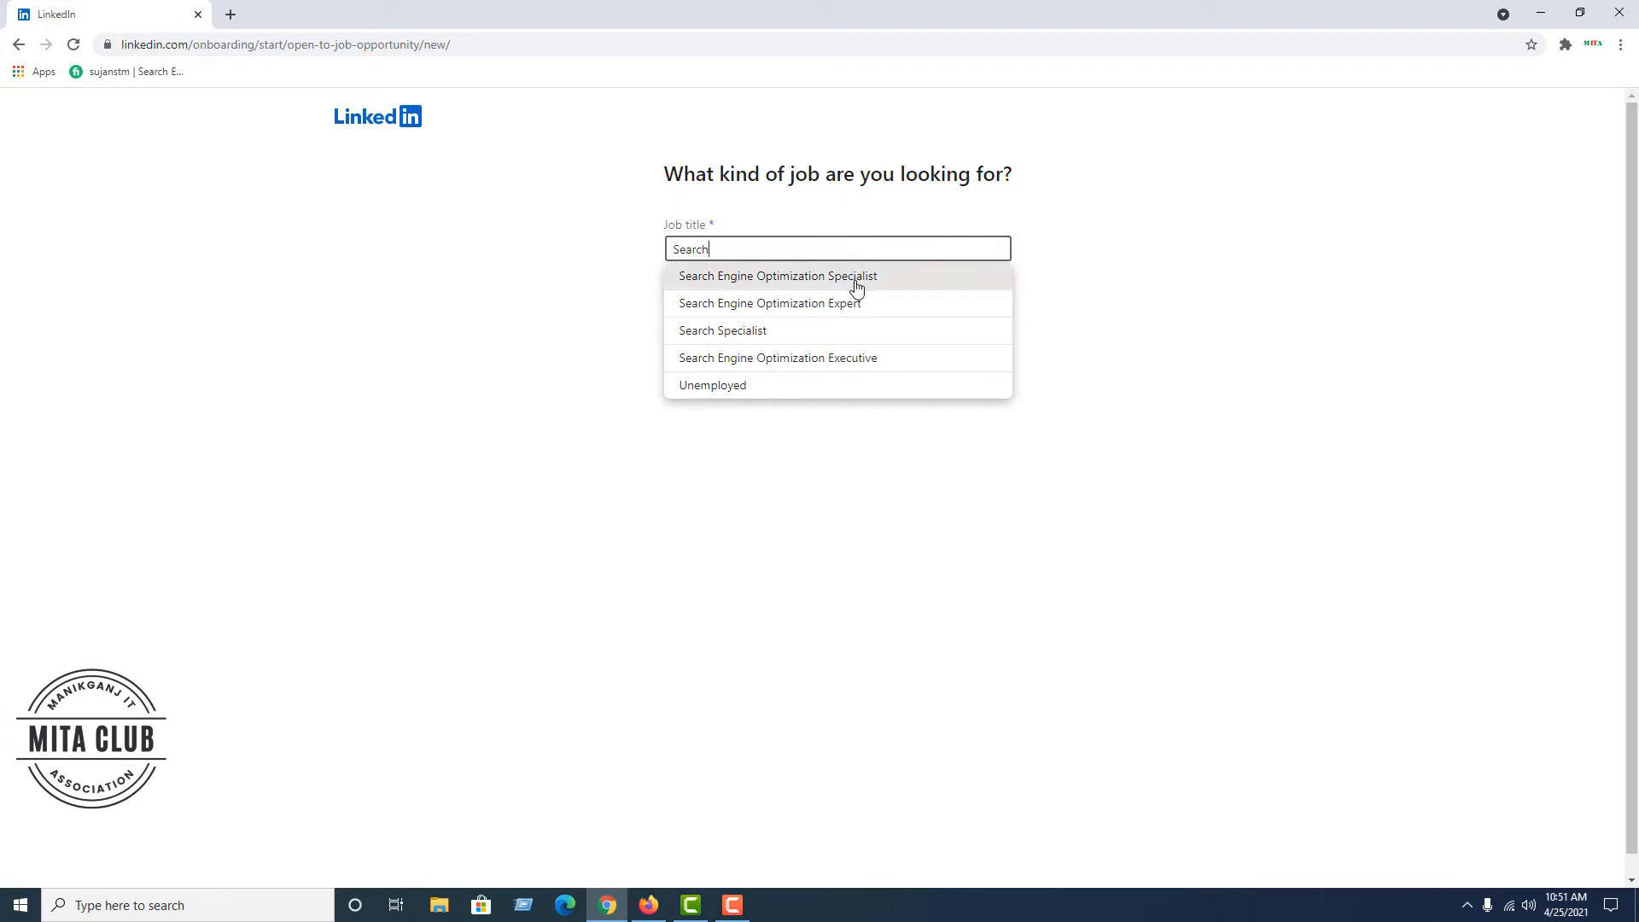
left_click(862, 283)
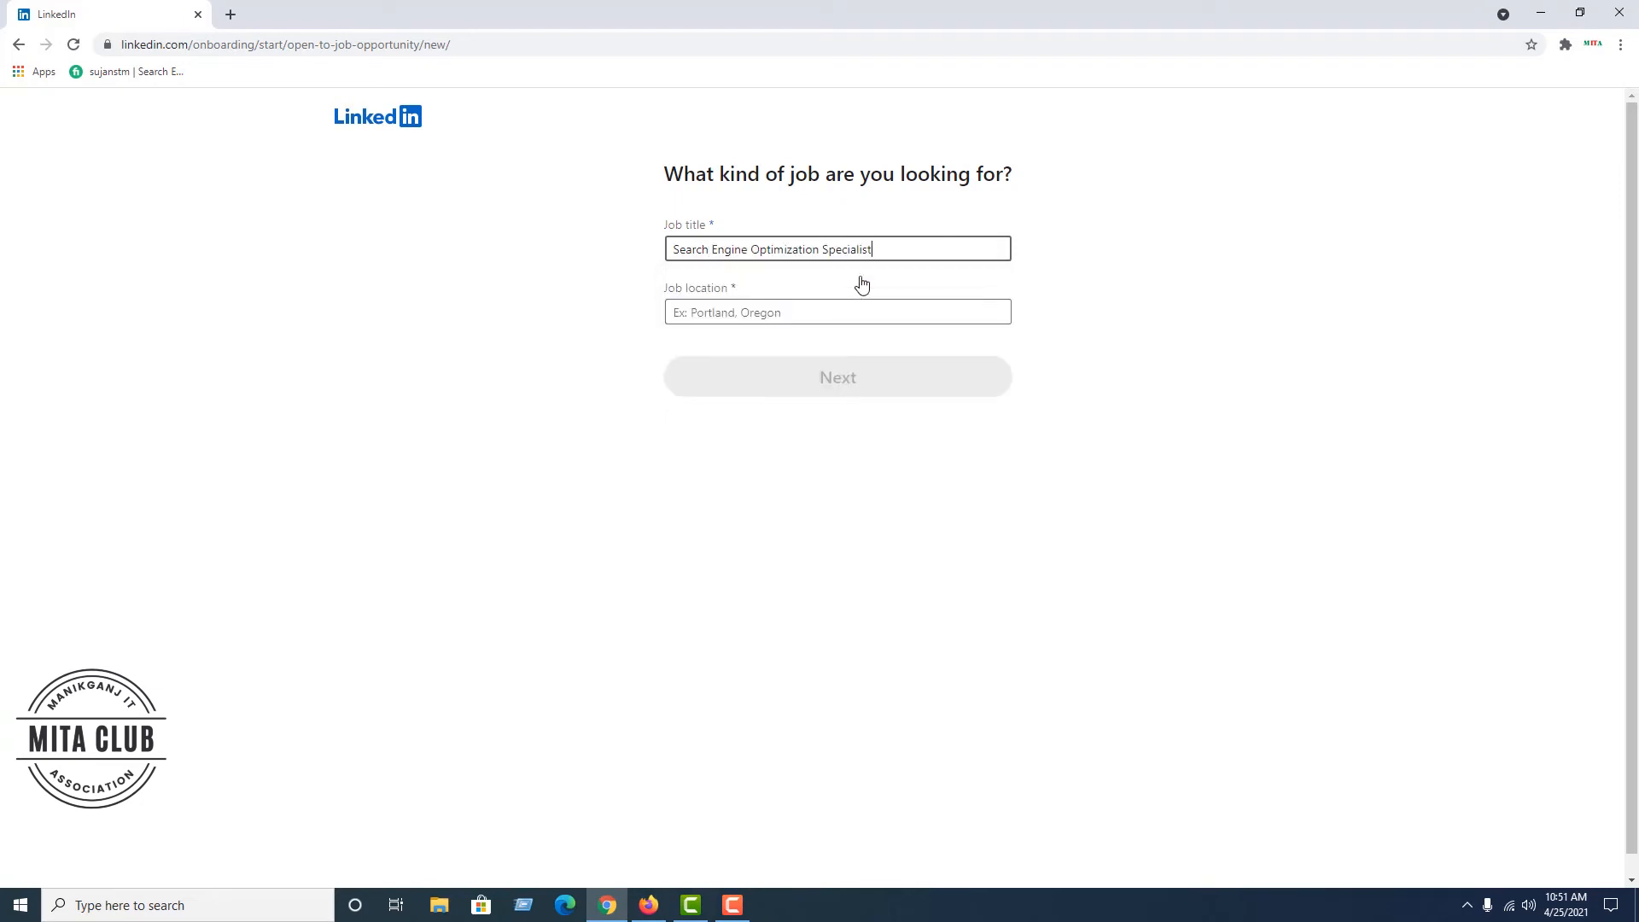
left_click(835, 317)
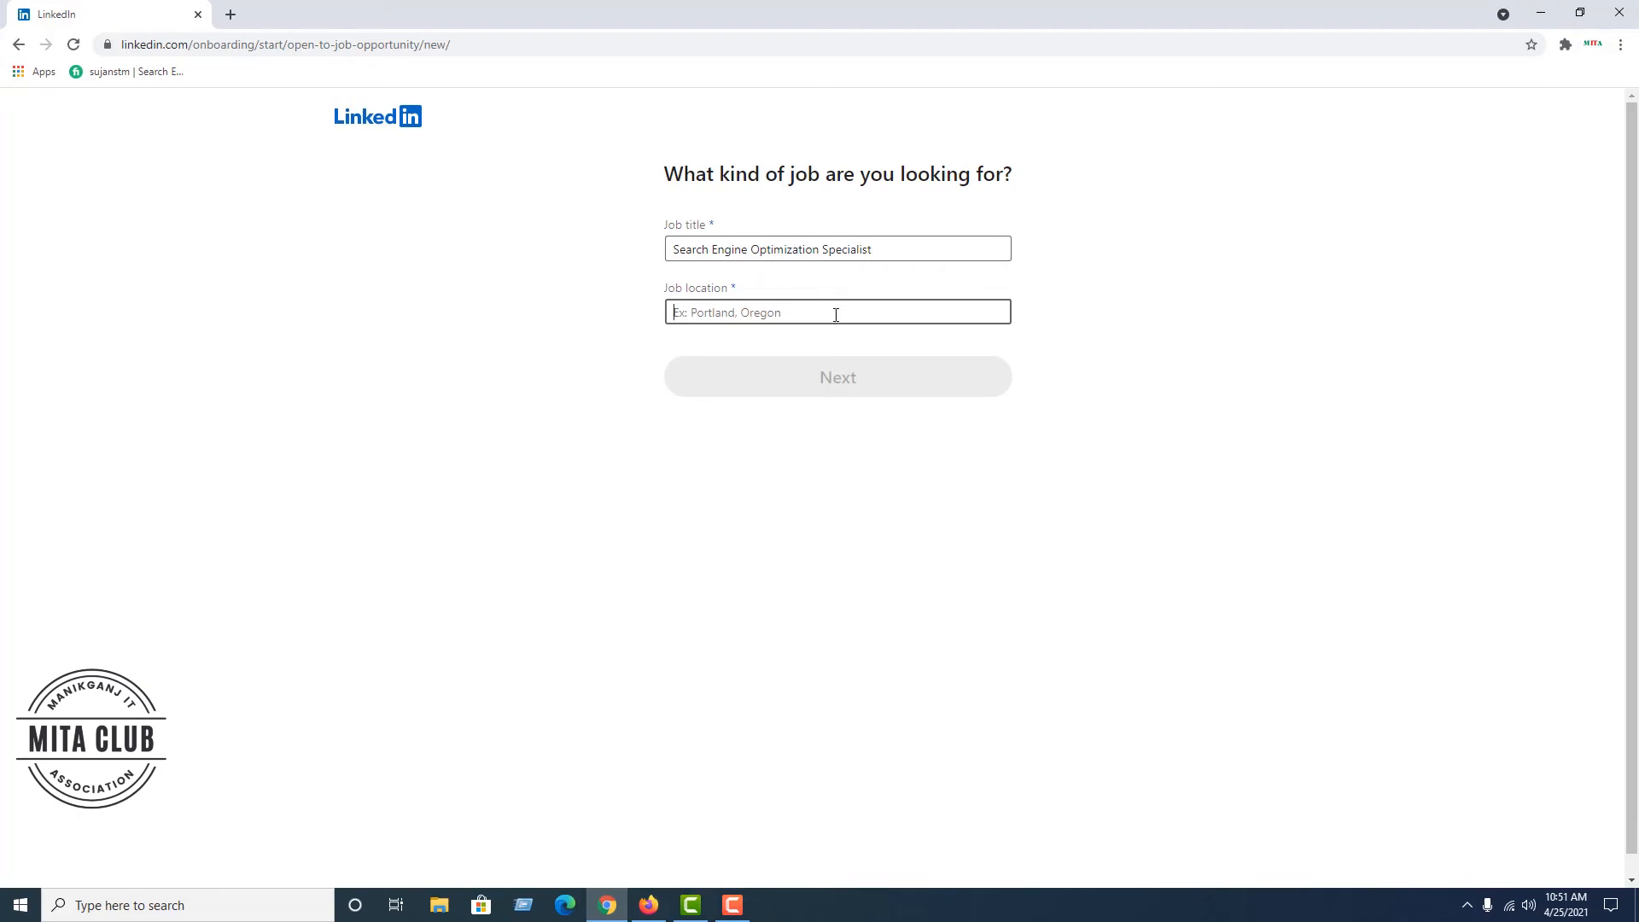
type("u")
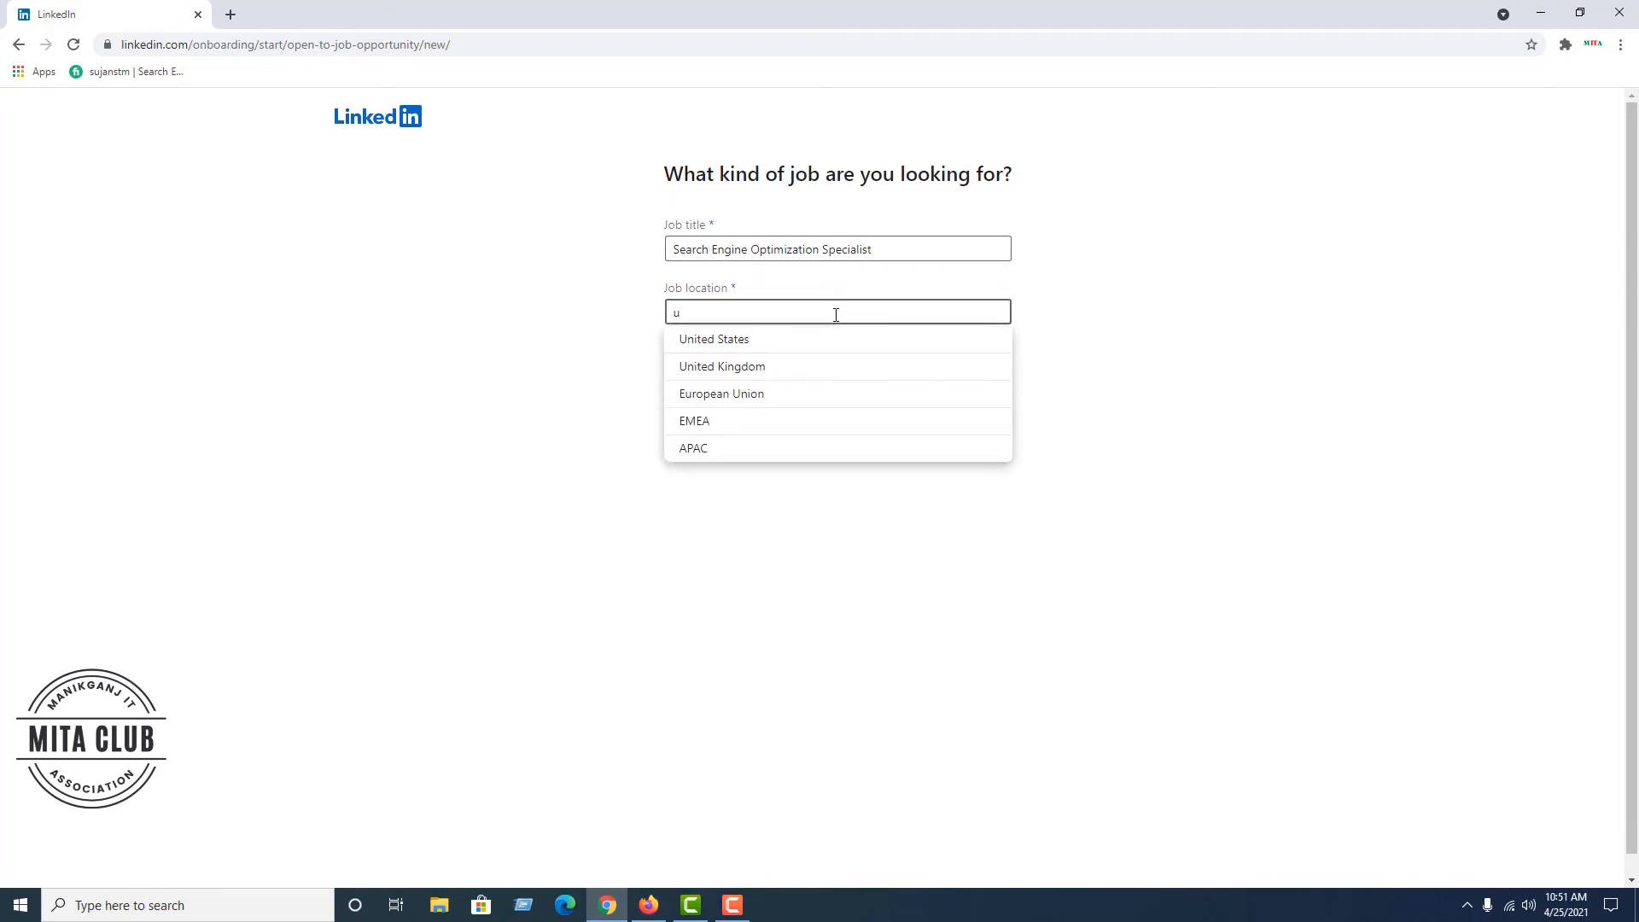
left_click(796, 345)
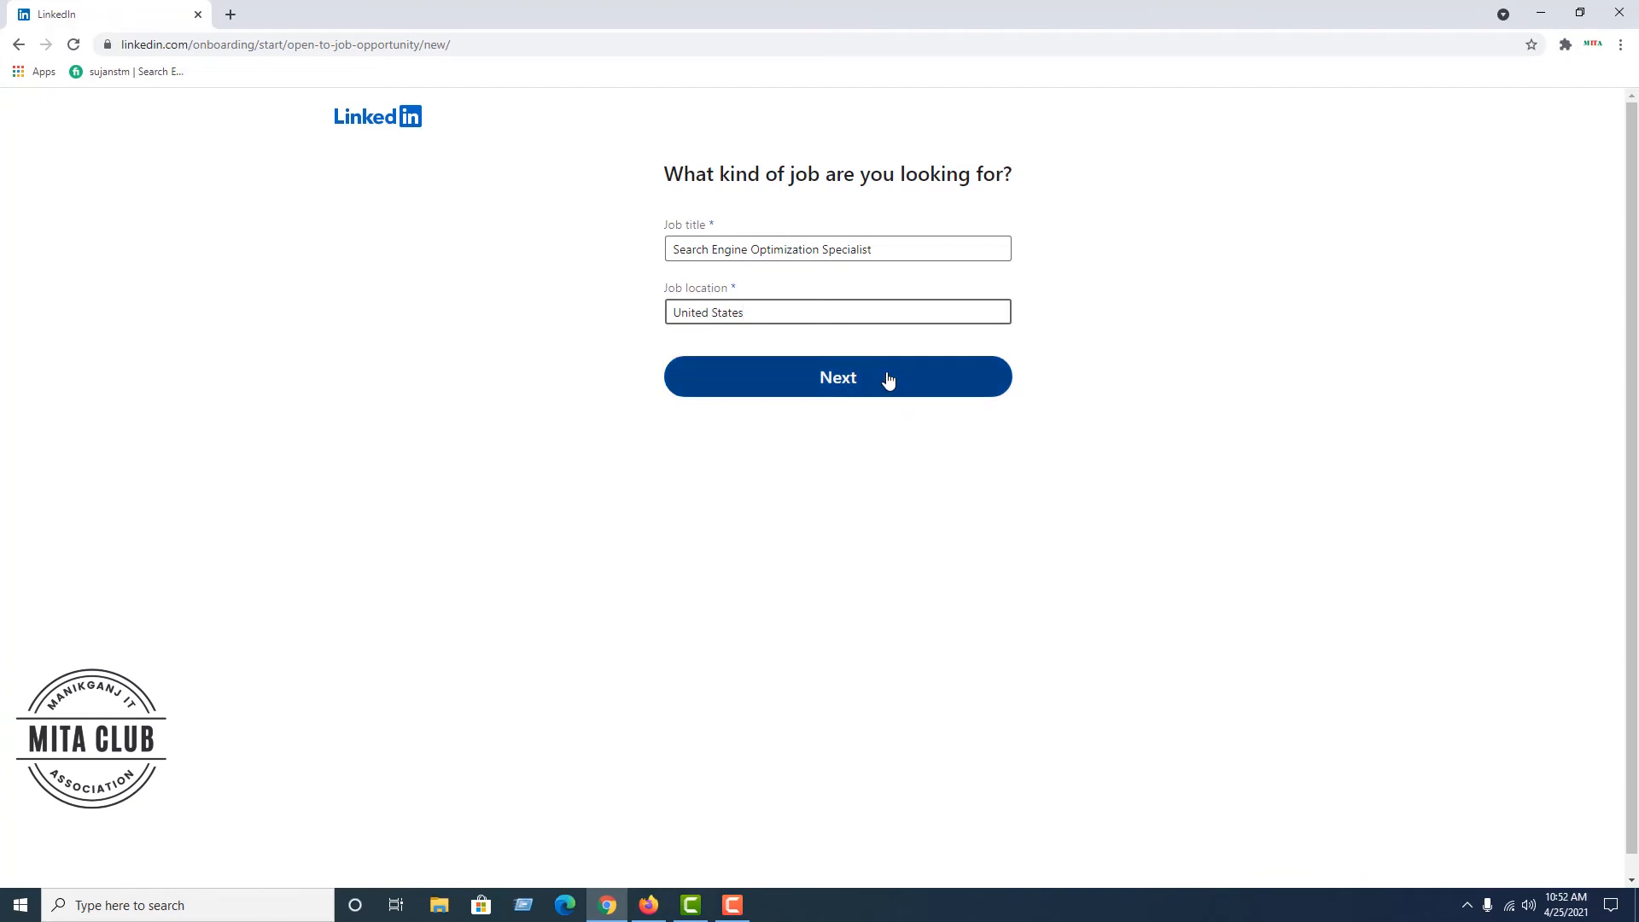
left_click(857, 376)
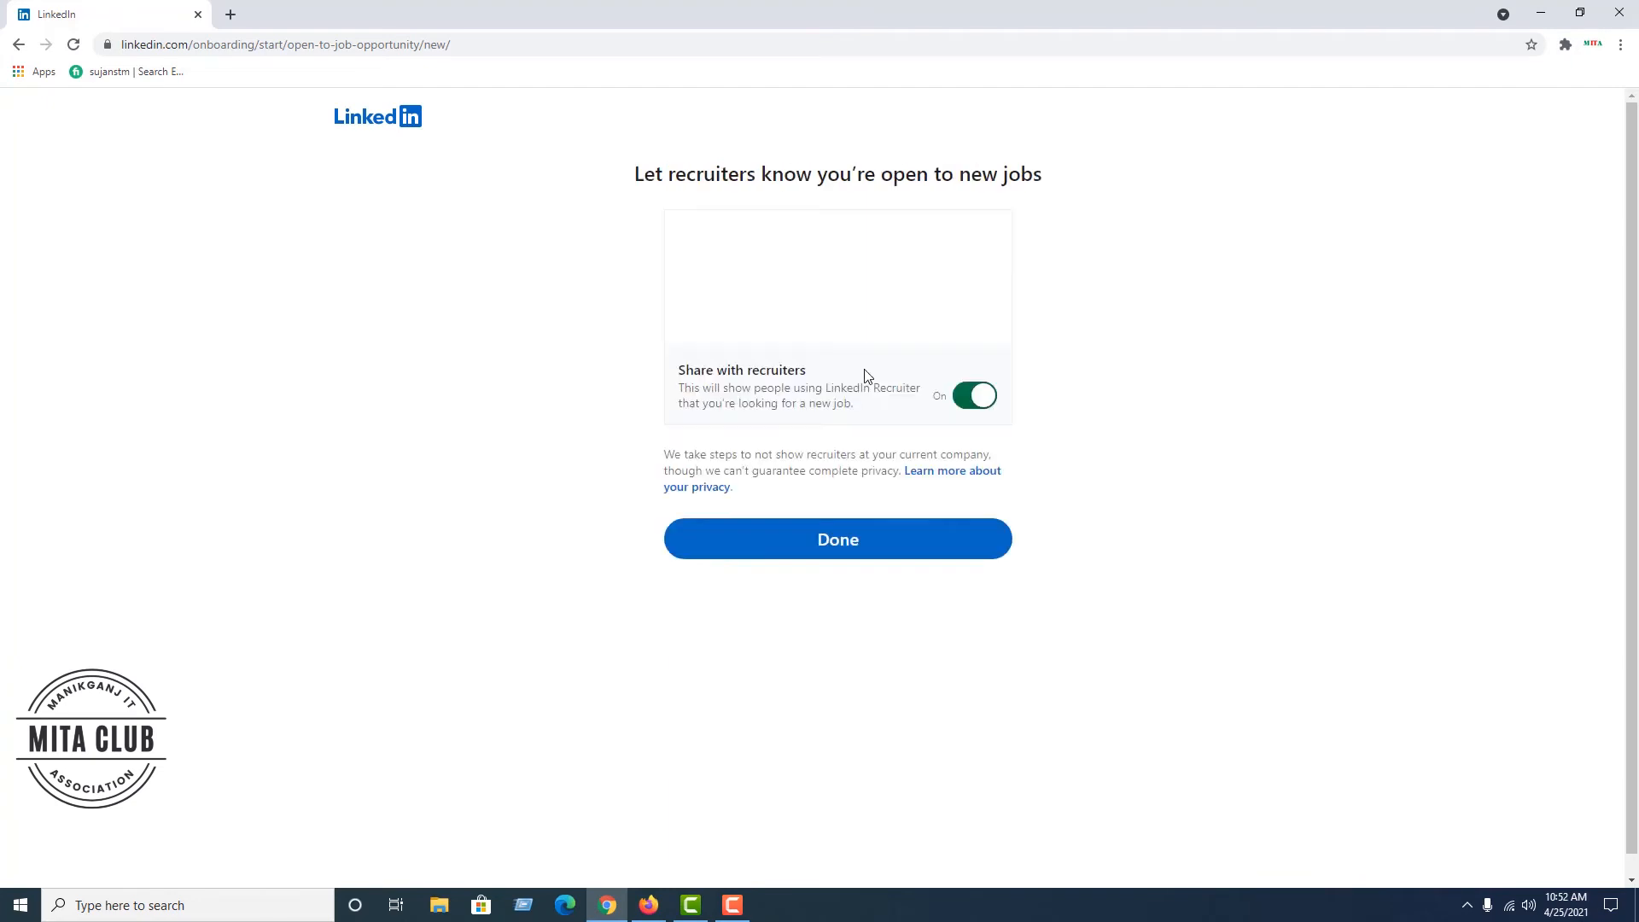
Confirm open-to-work with Share with recruiters on, then browse the first SEO Specialist job in United States.
left_click(834, 541)
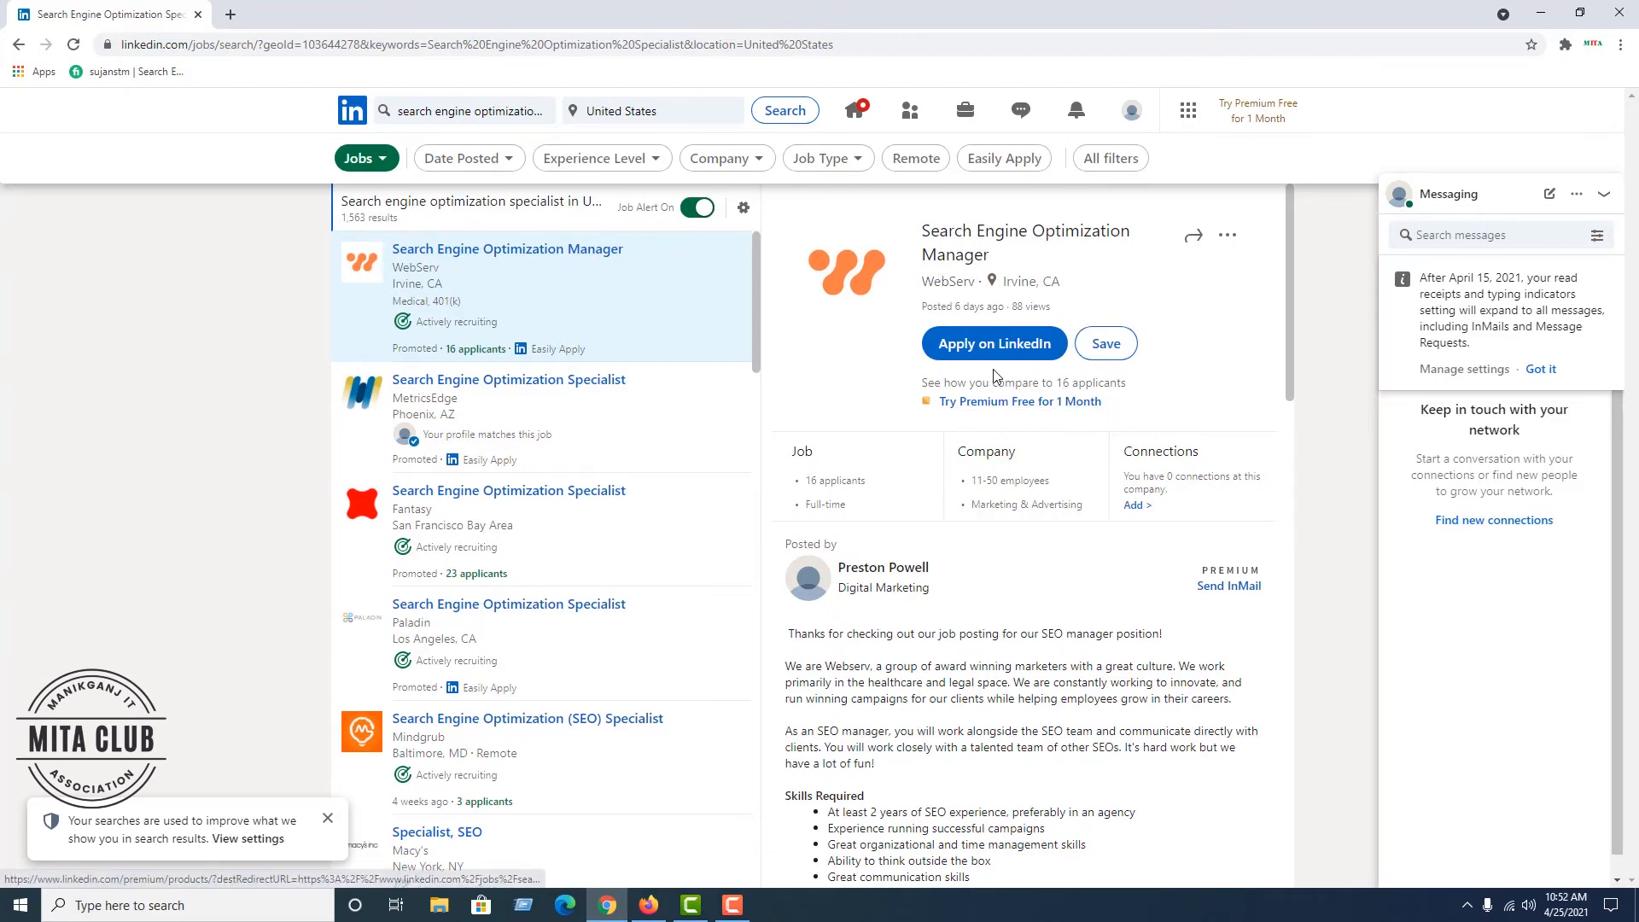
scroll(1229, 457, "down", 6)
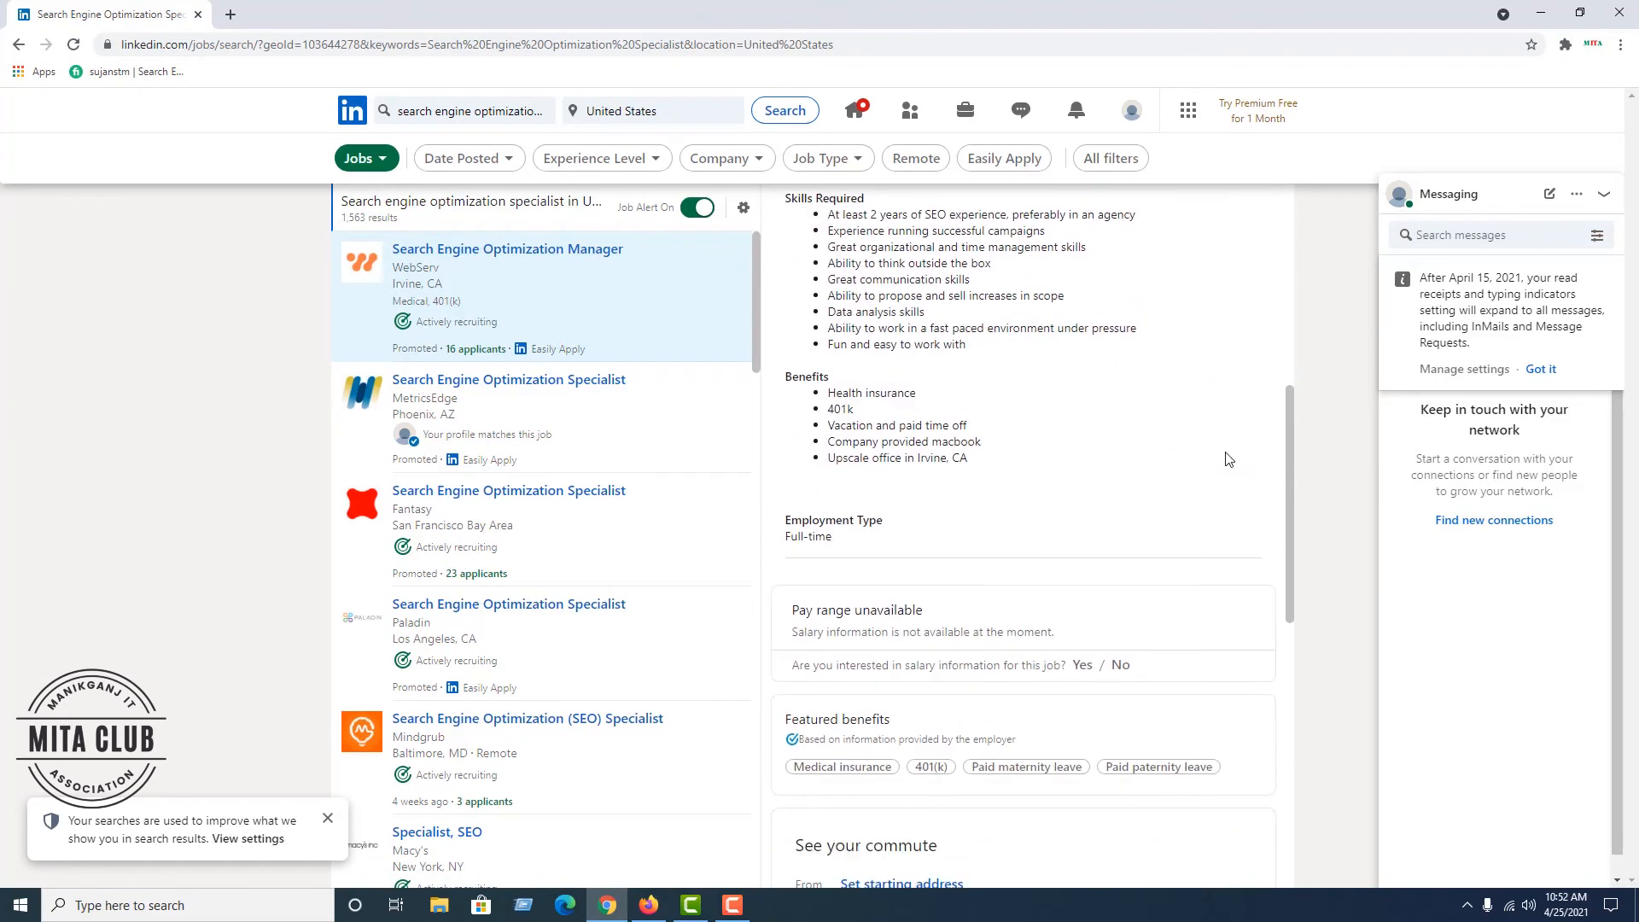
scroll(1226, 458, "down", 8)
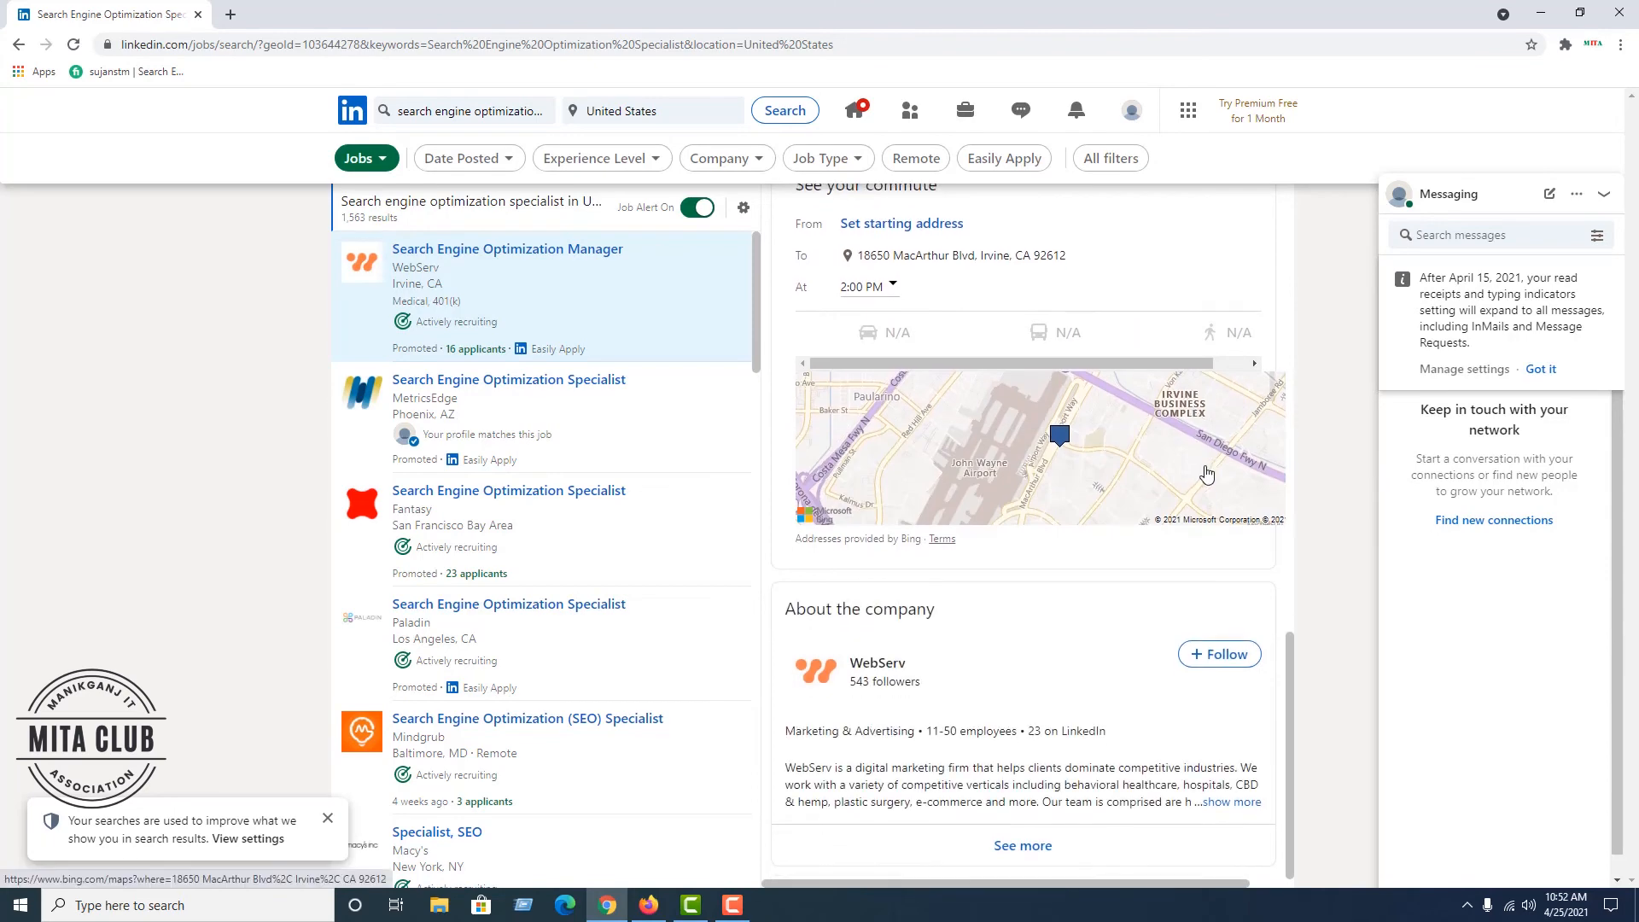
scroll(1200, 504, "up", 14)
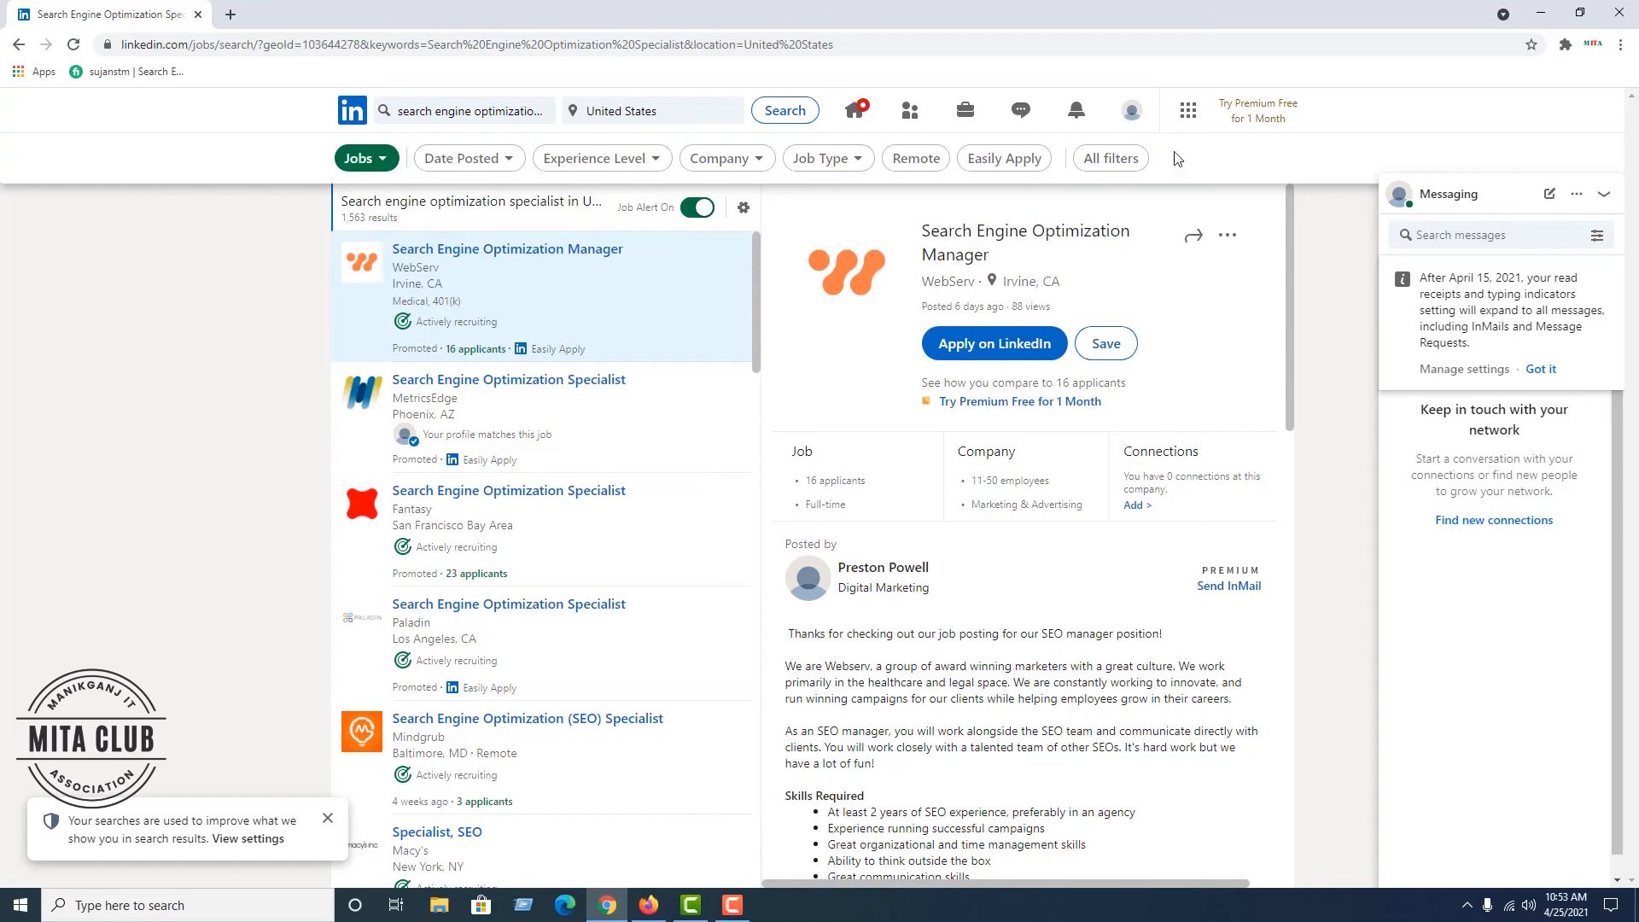
Go to your own profile from the Me menu to see the Open to work card.
left_click(1132, 121)
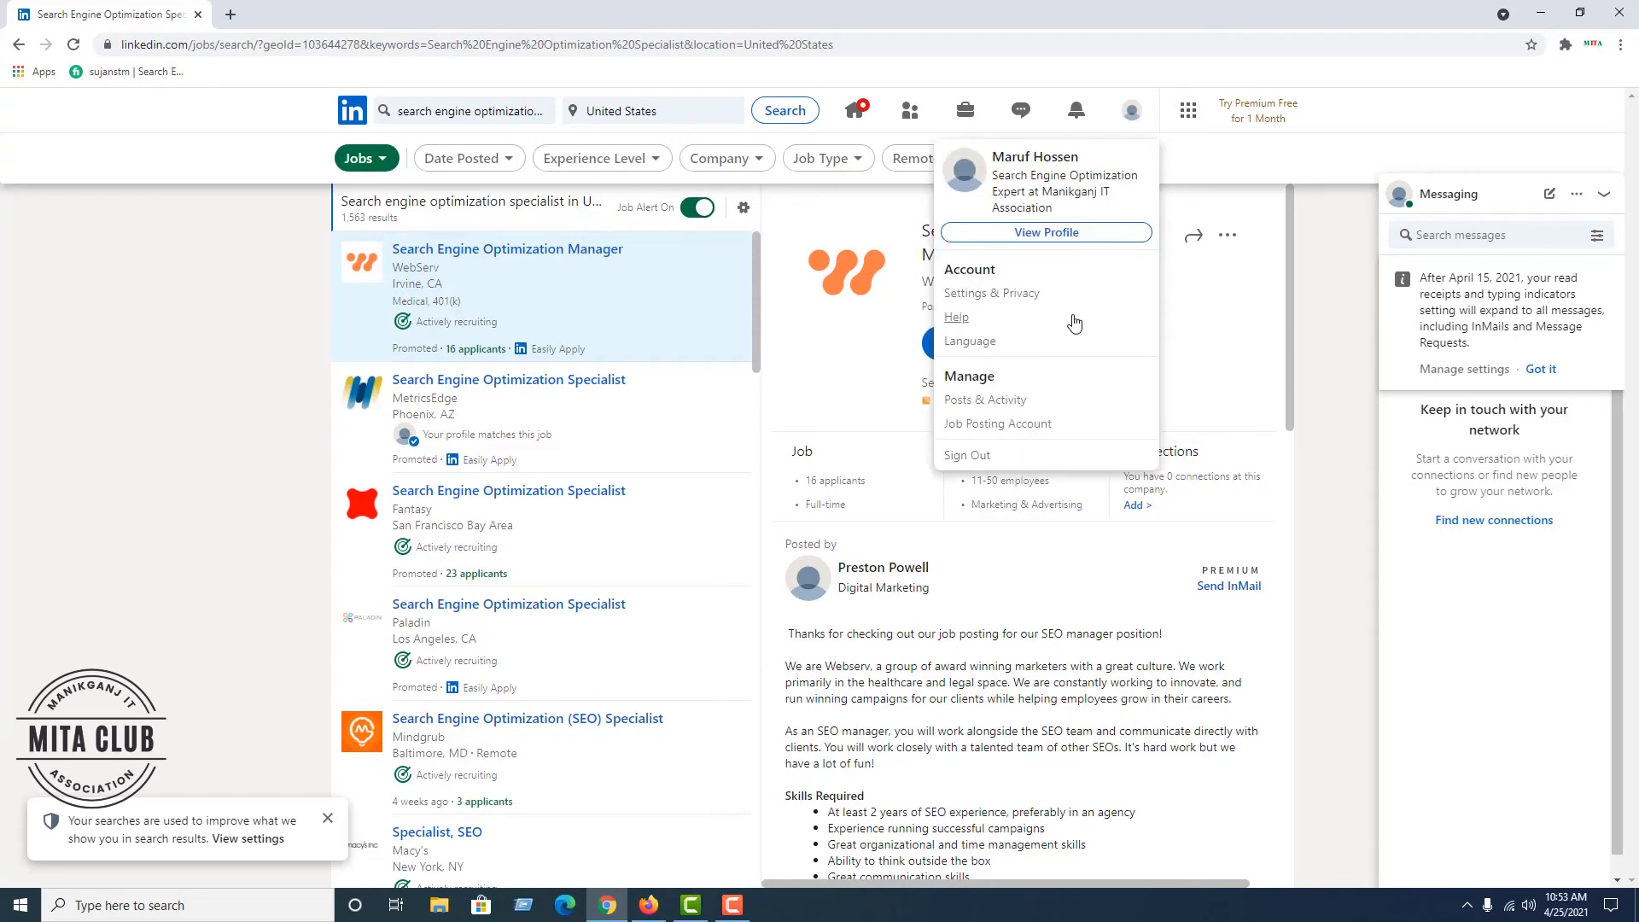
left_click(1070, 234)
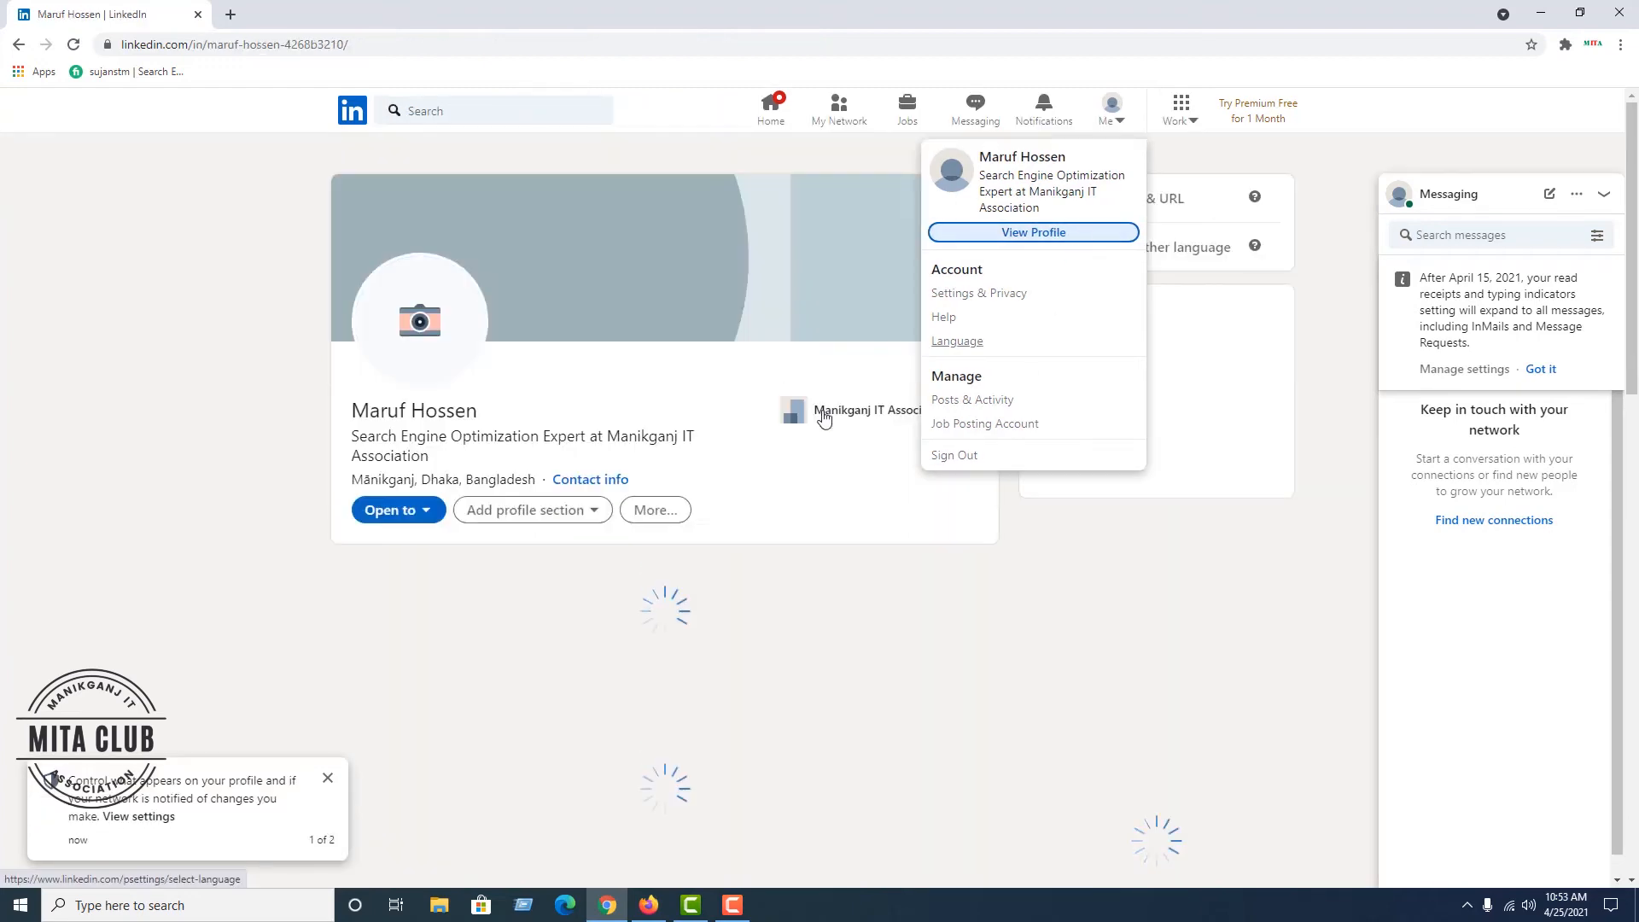
left_click(251, 355)
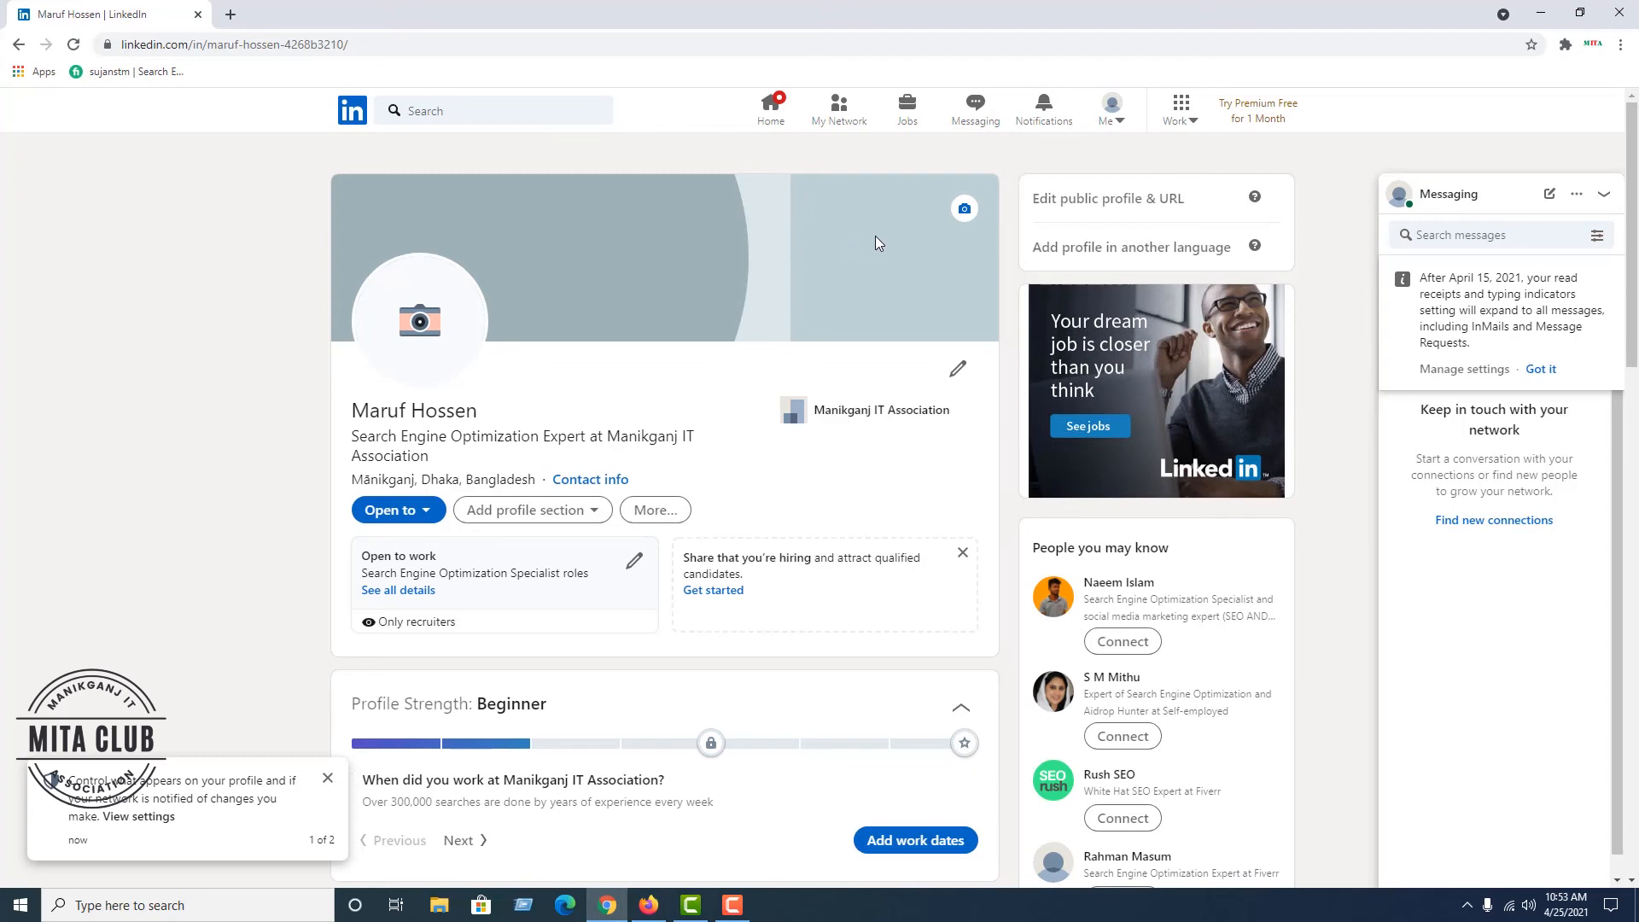
Upload the headshot image from the Desktop and save it as the profile photo.
left_click(432, 316)
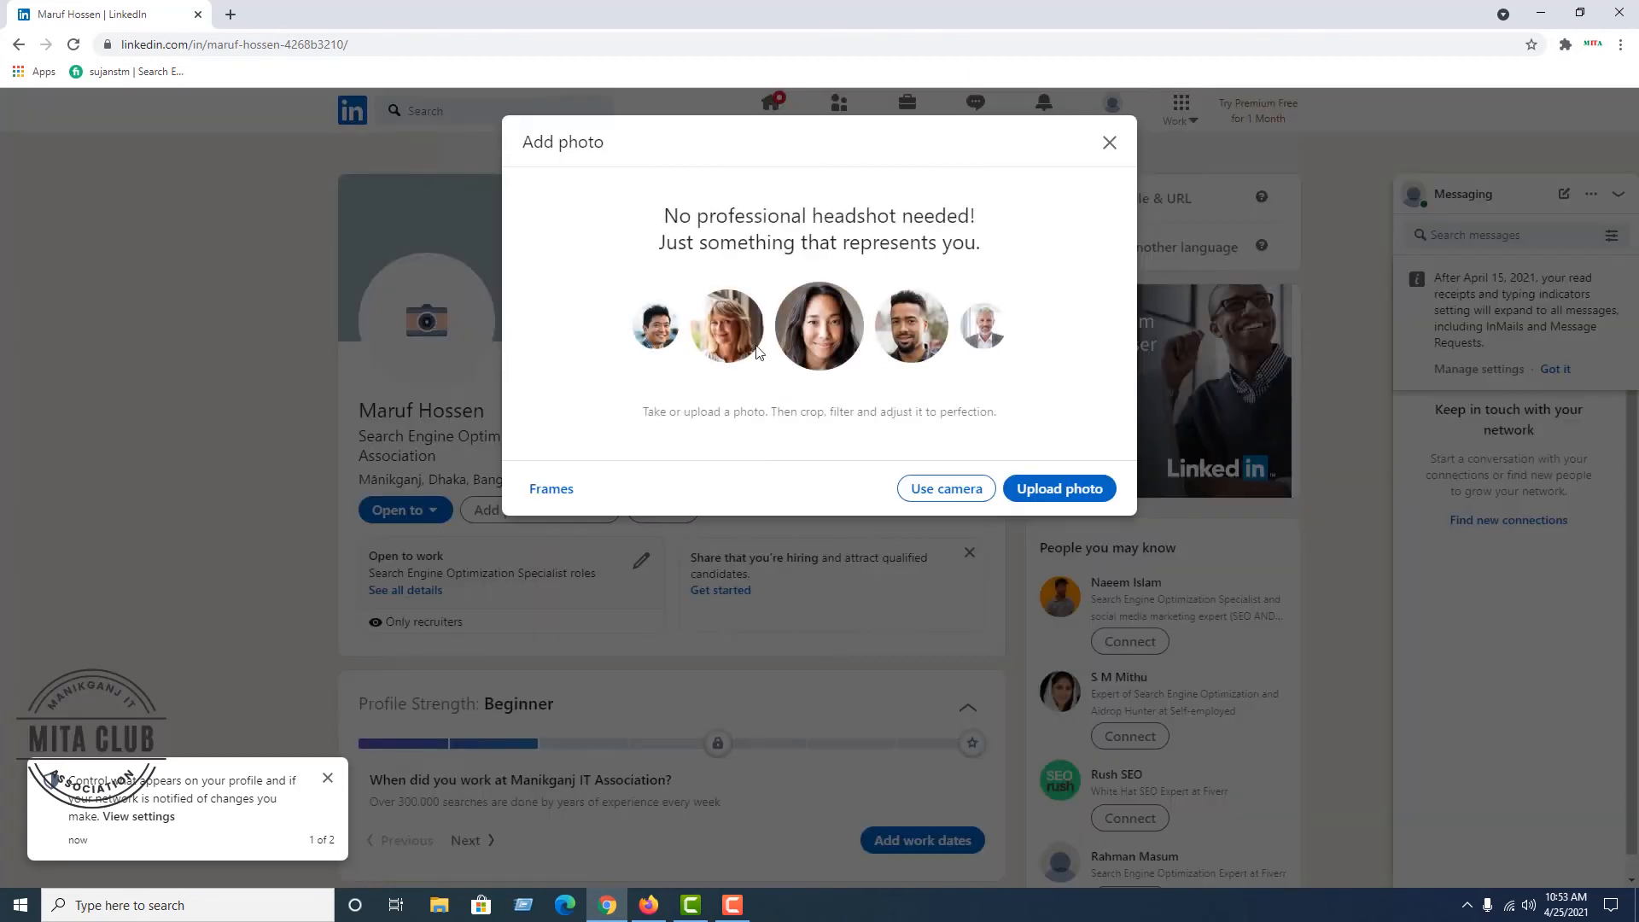
left_click(1051, 503)
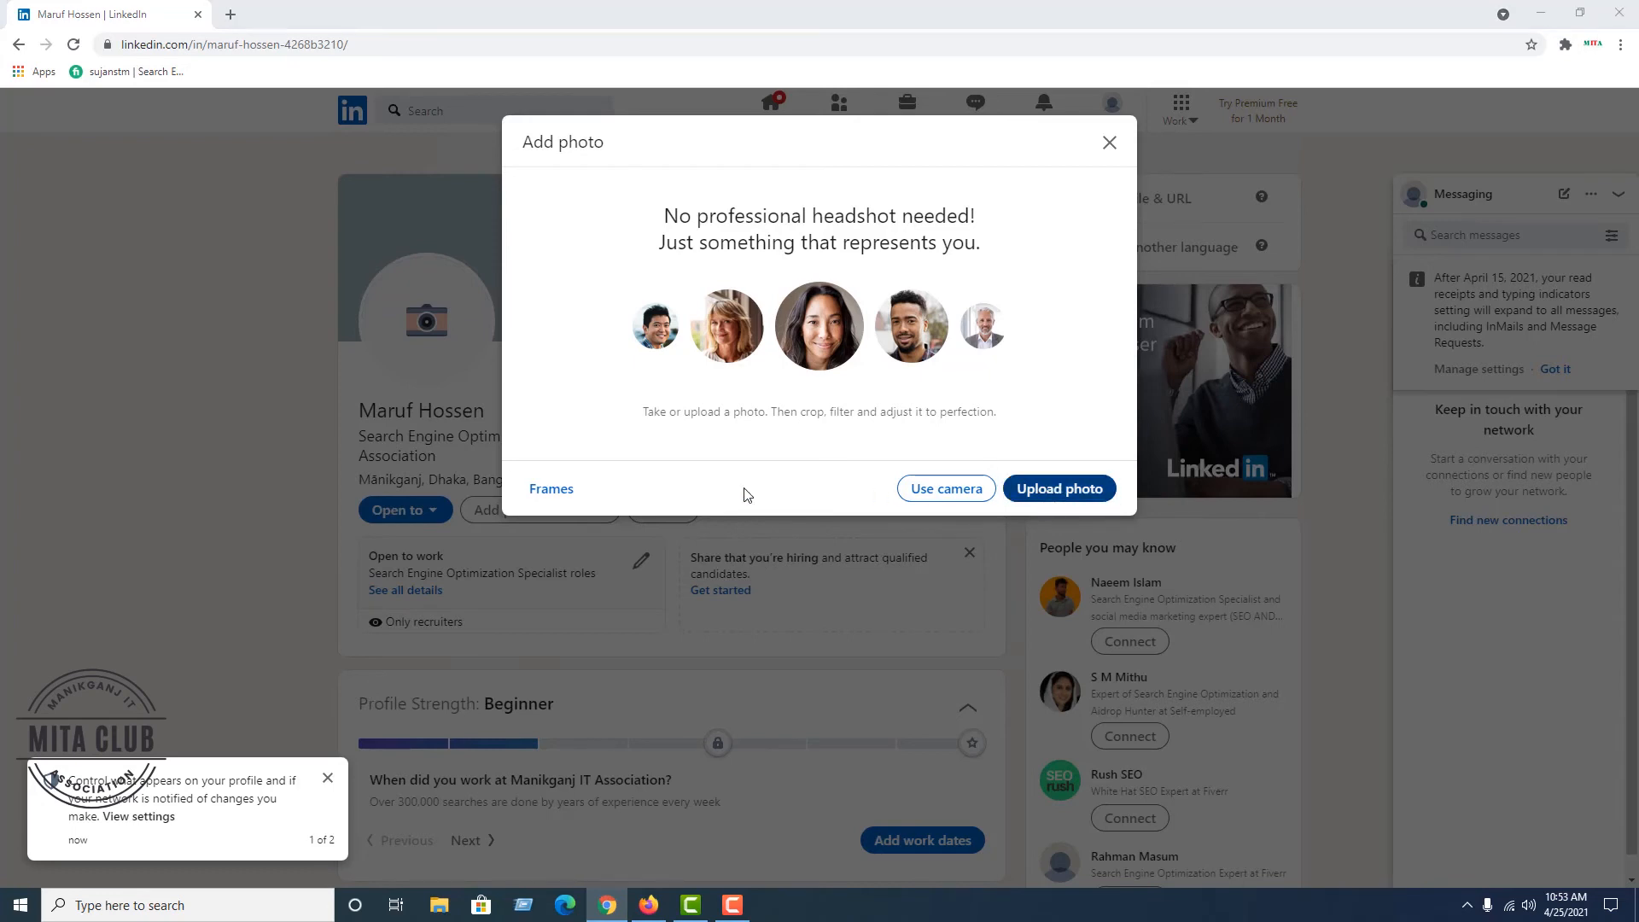
left_click(126, 313)
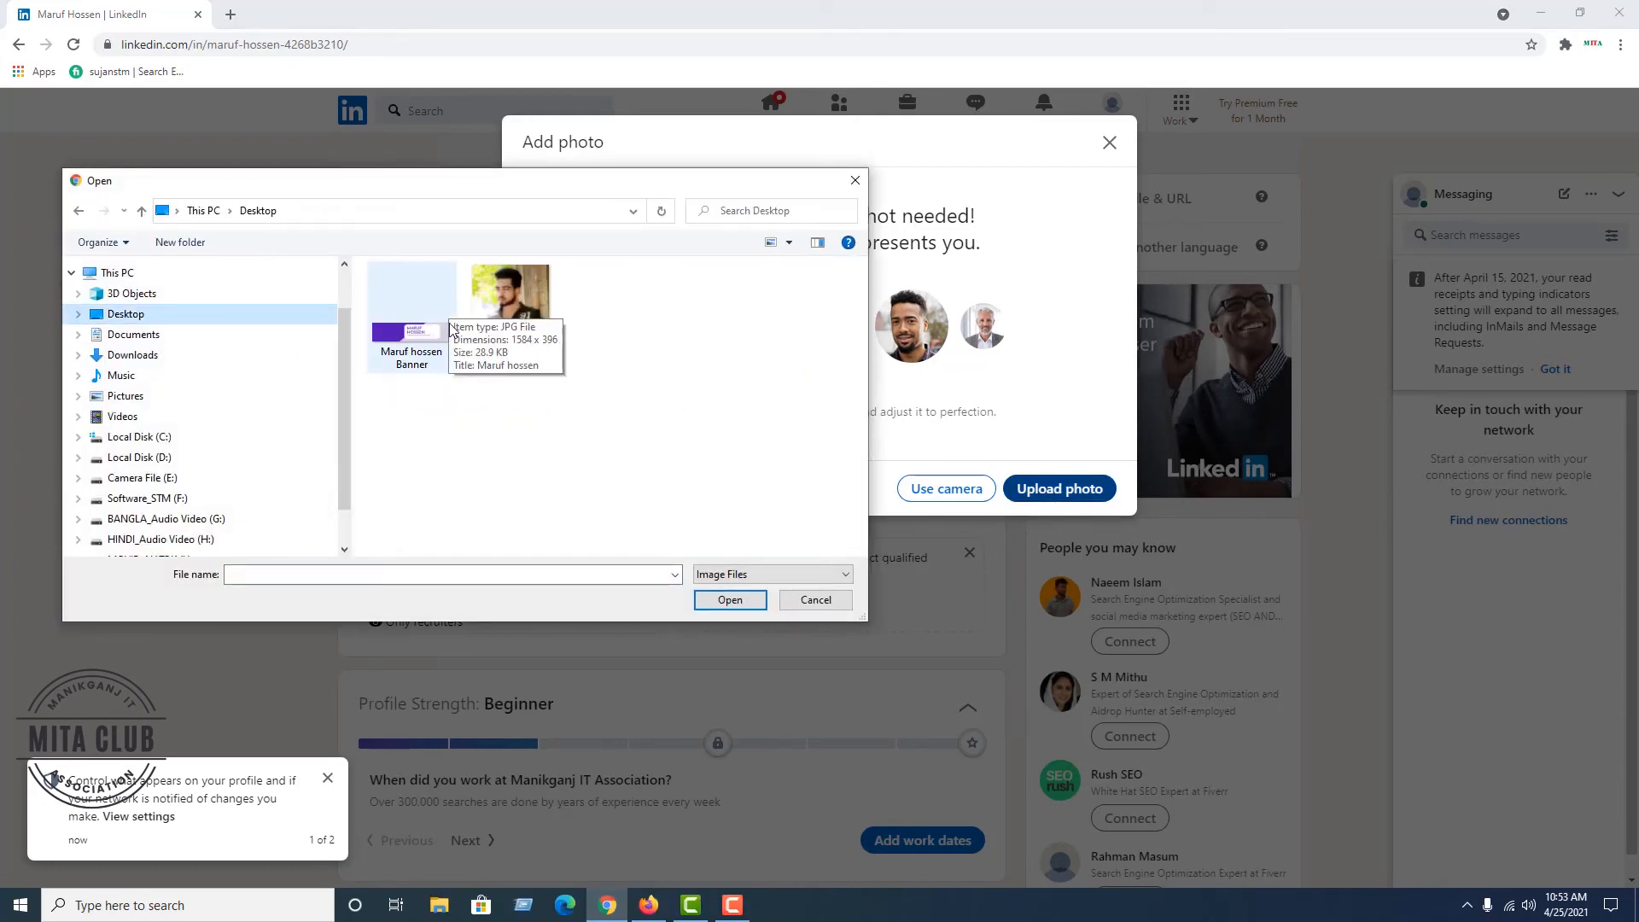
left_click(516, 344)
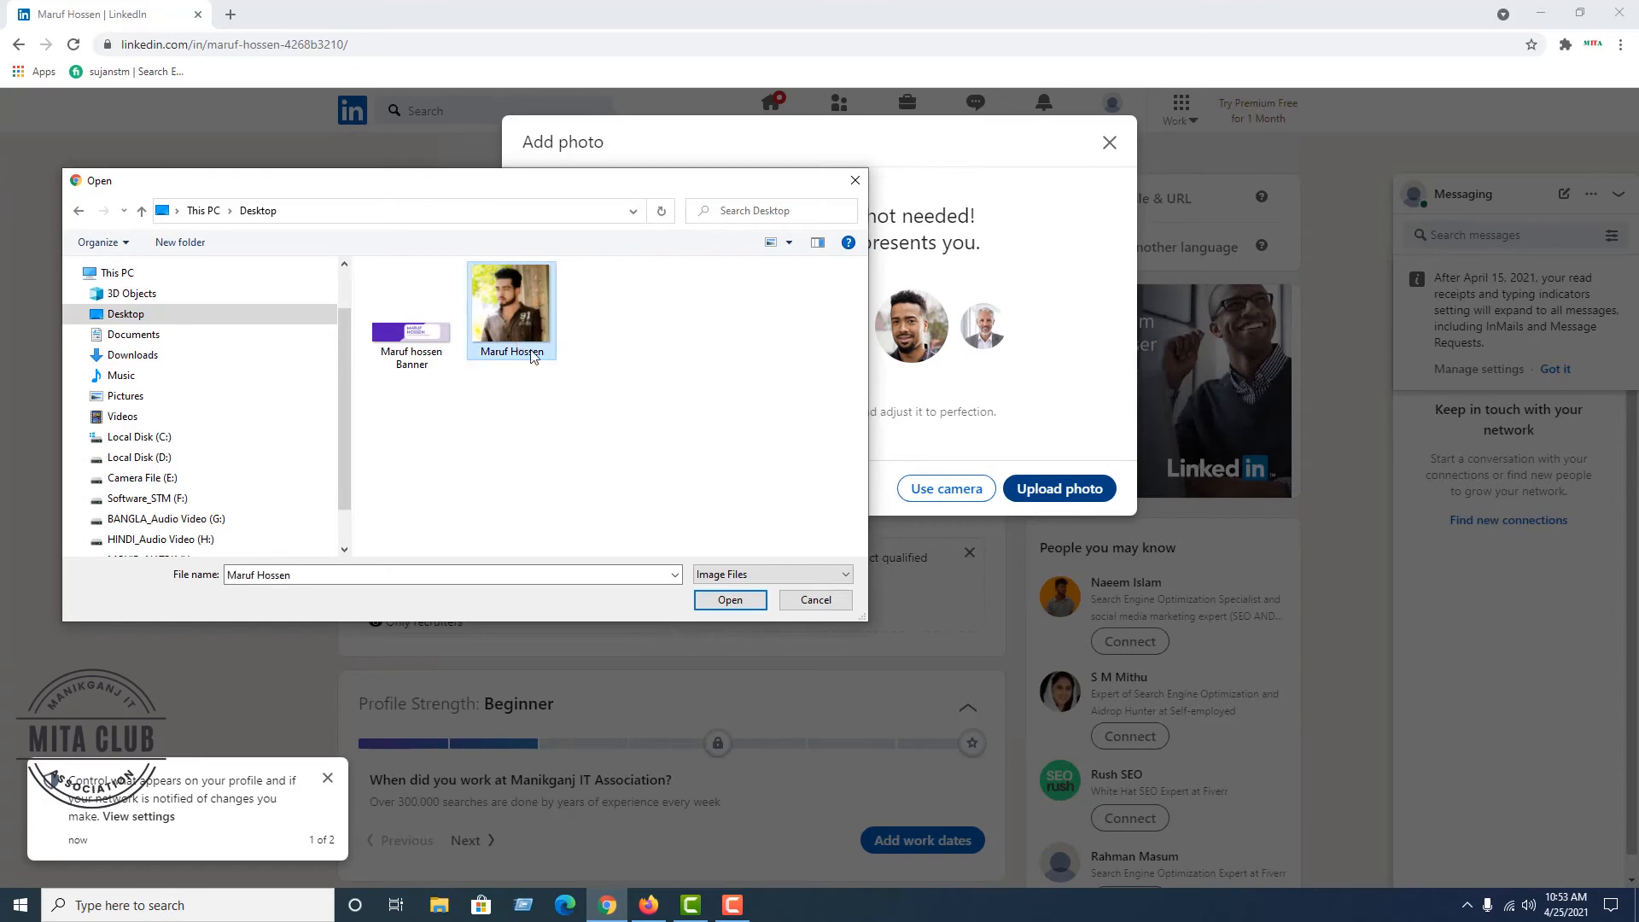
left_click(717, 600)
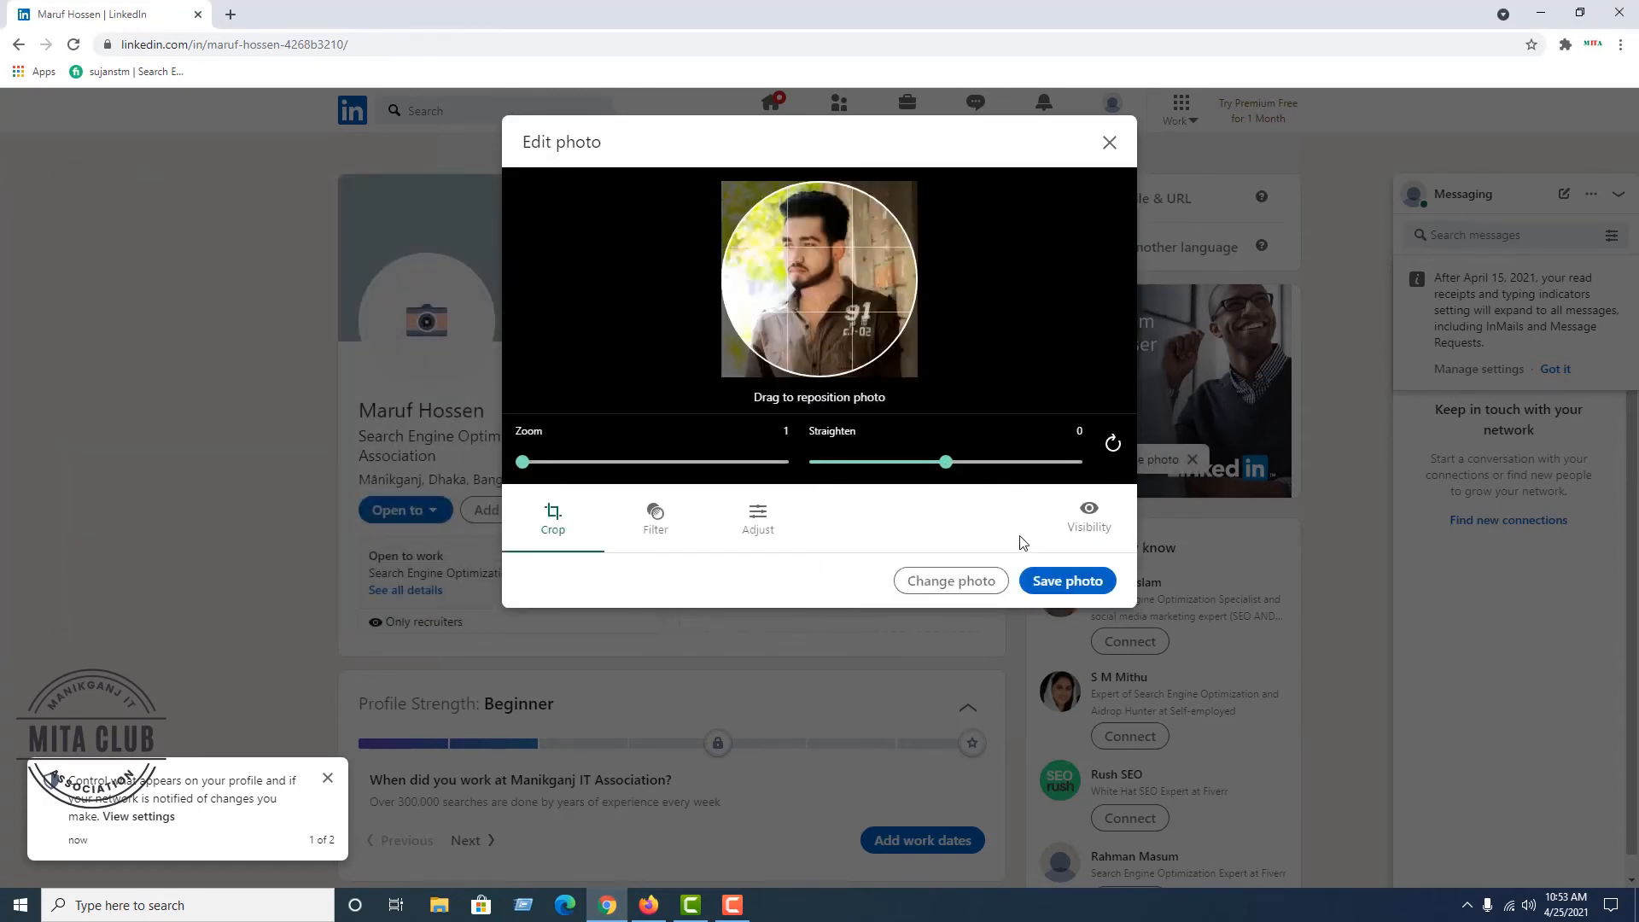
left_click(1067, 581)
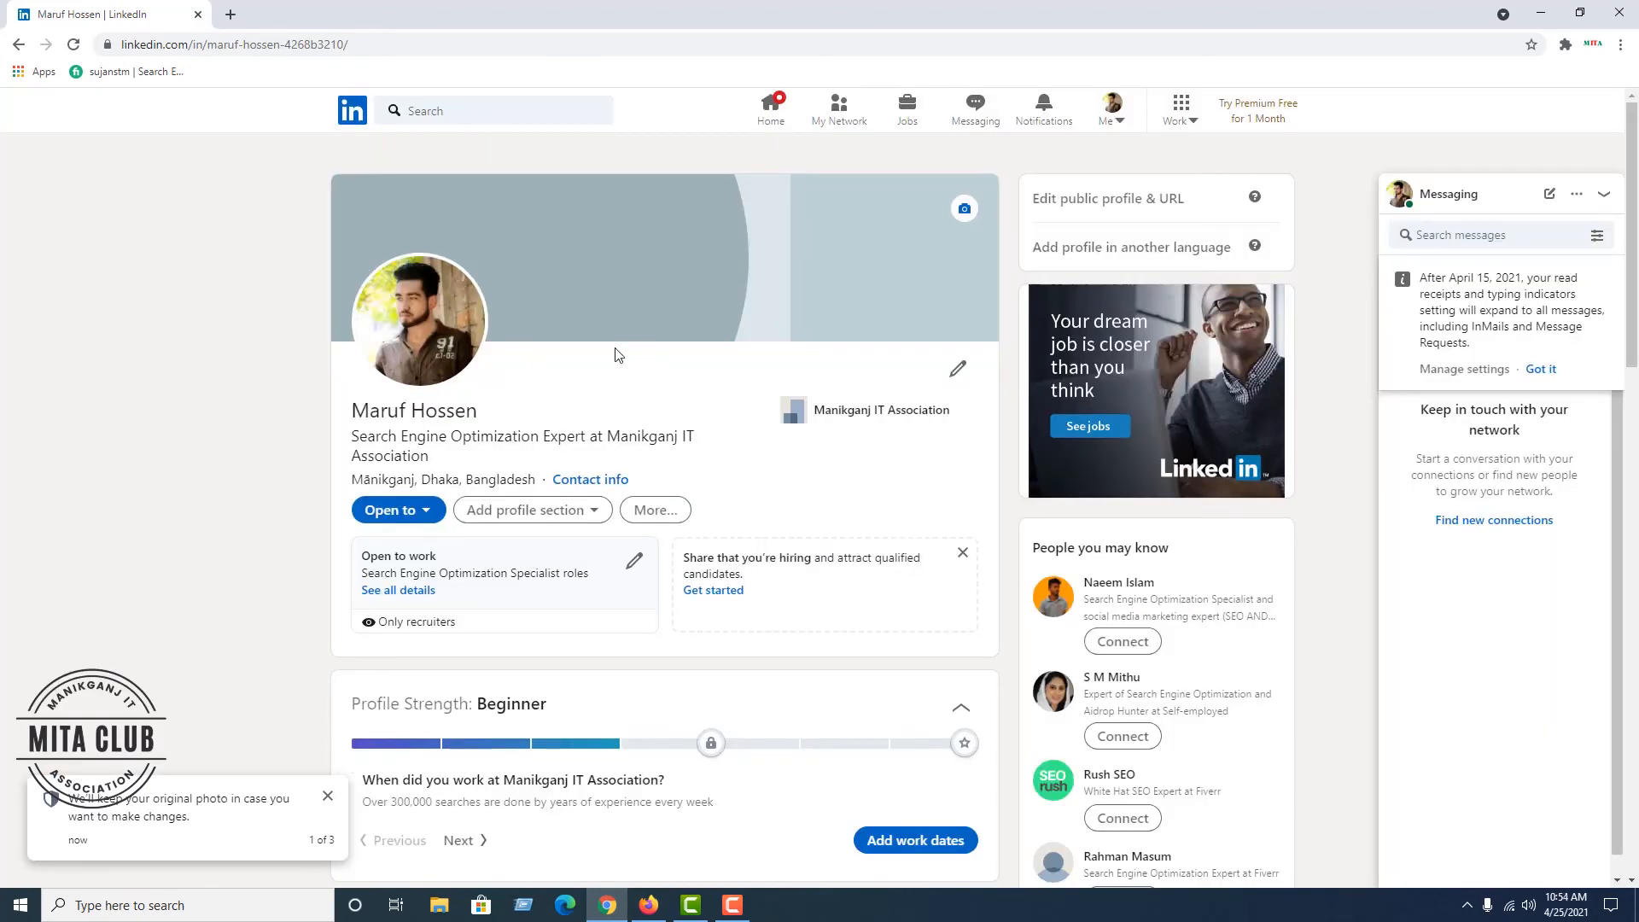
Upload the purple 'Search Engine Optimization Specialist' banner file and apply it as the profile background.
left_click(965, 211)
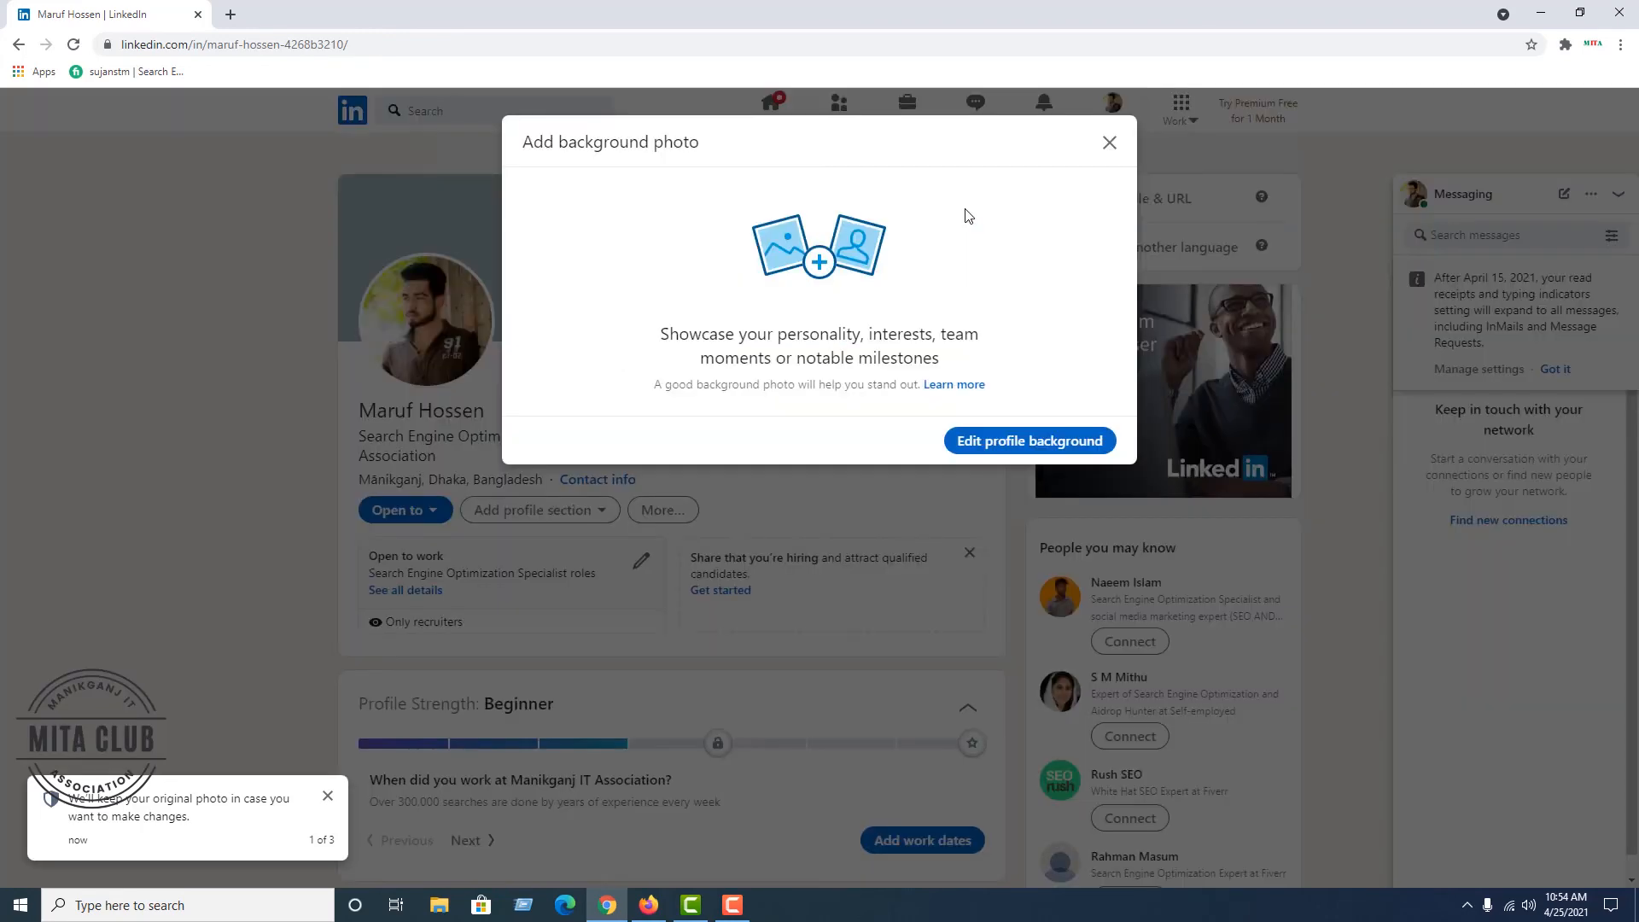
left_click(968, 446)
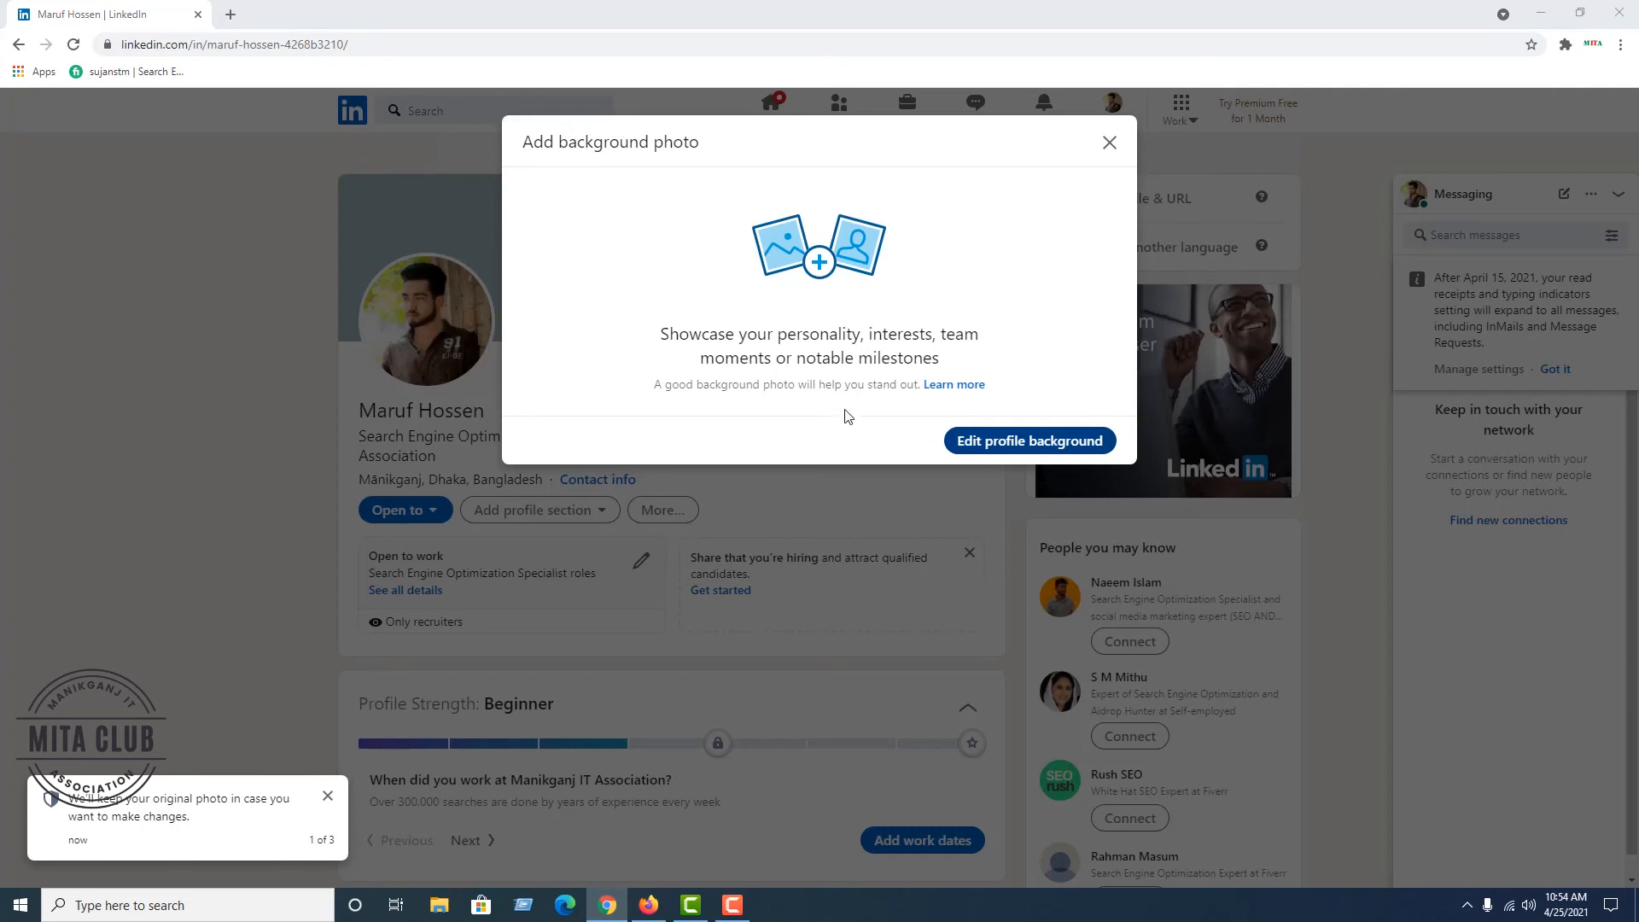
left_click(386, 352)
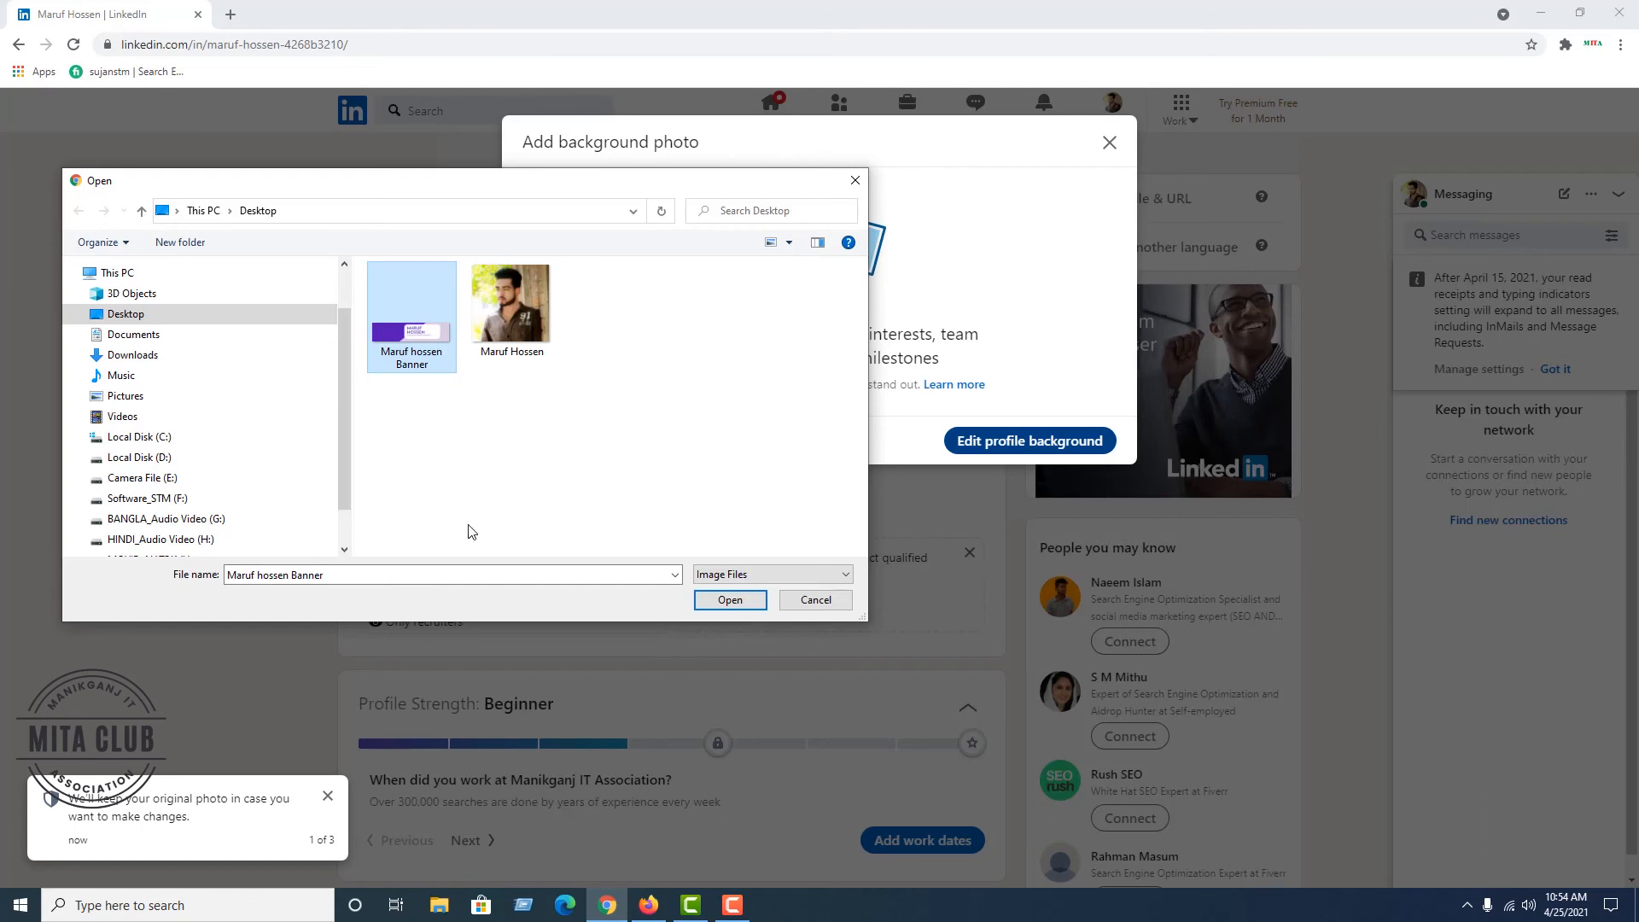
left_click(738, 603)
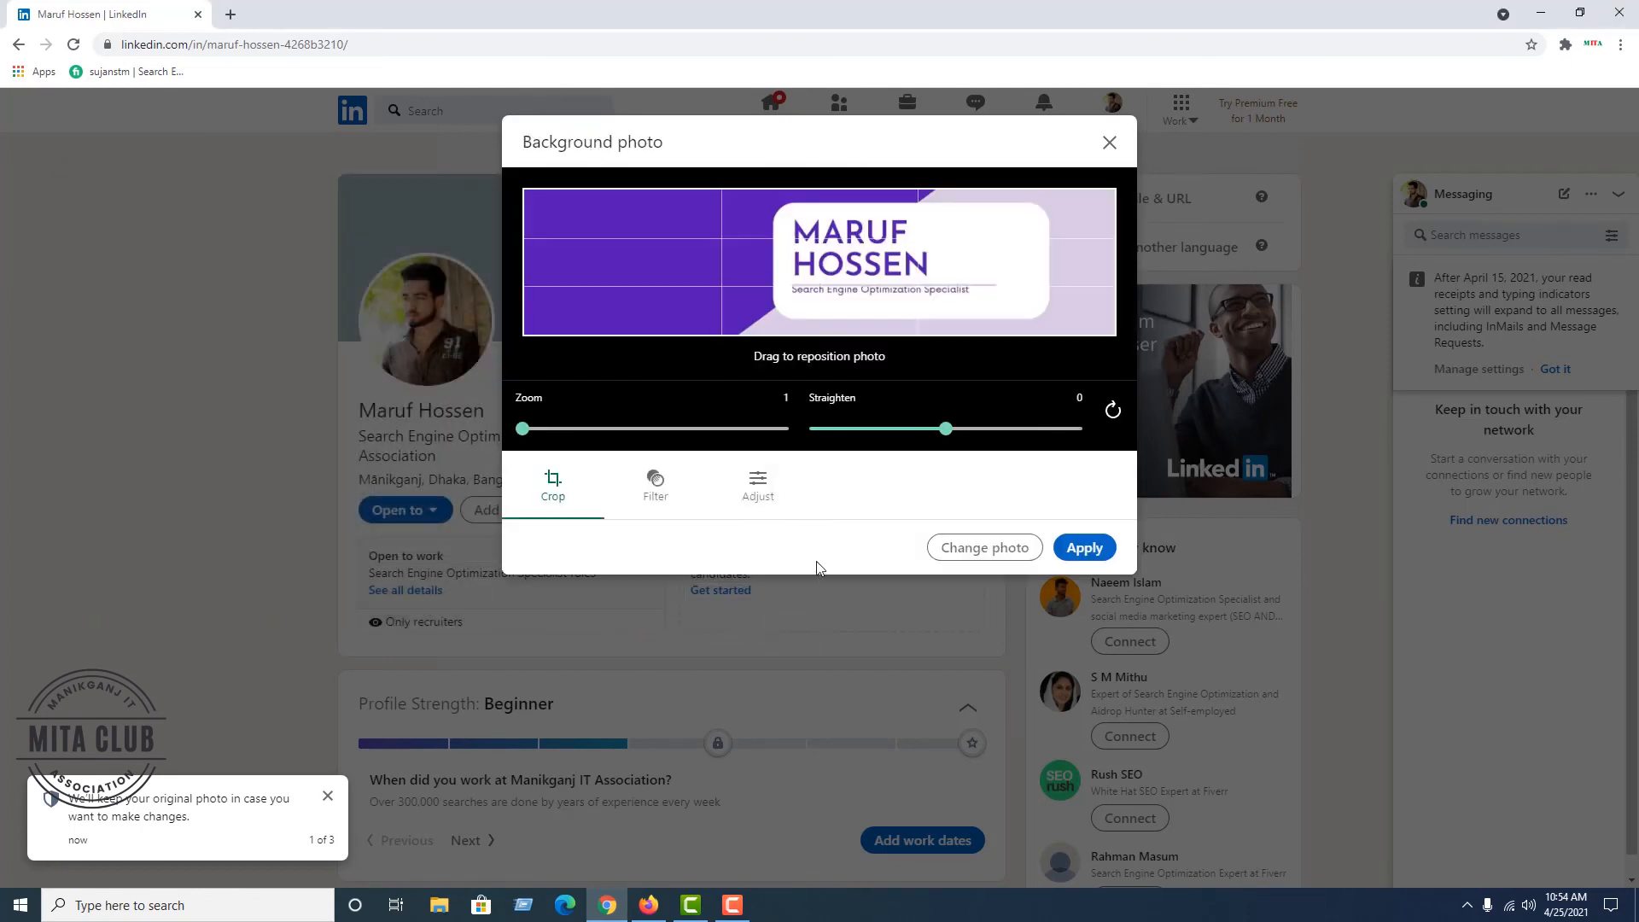
left_click(1079, 551)
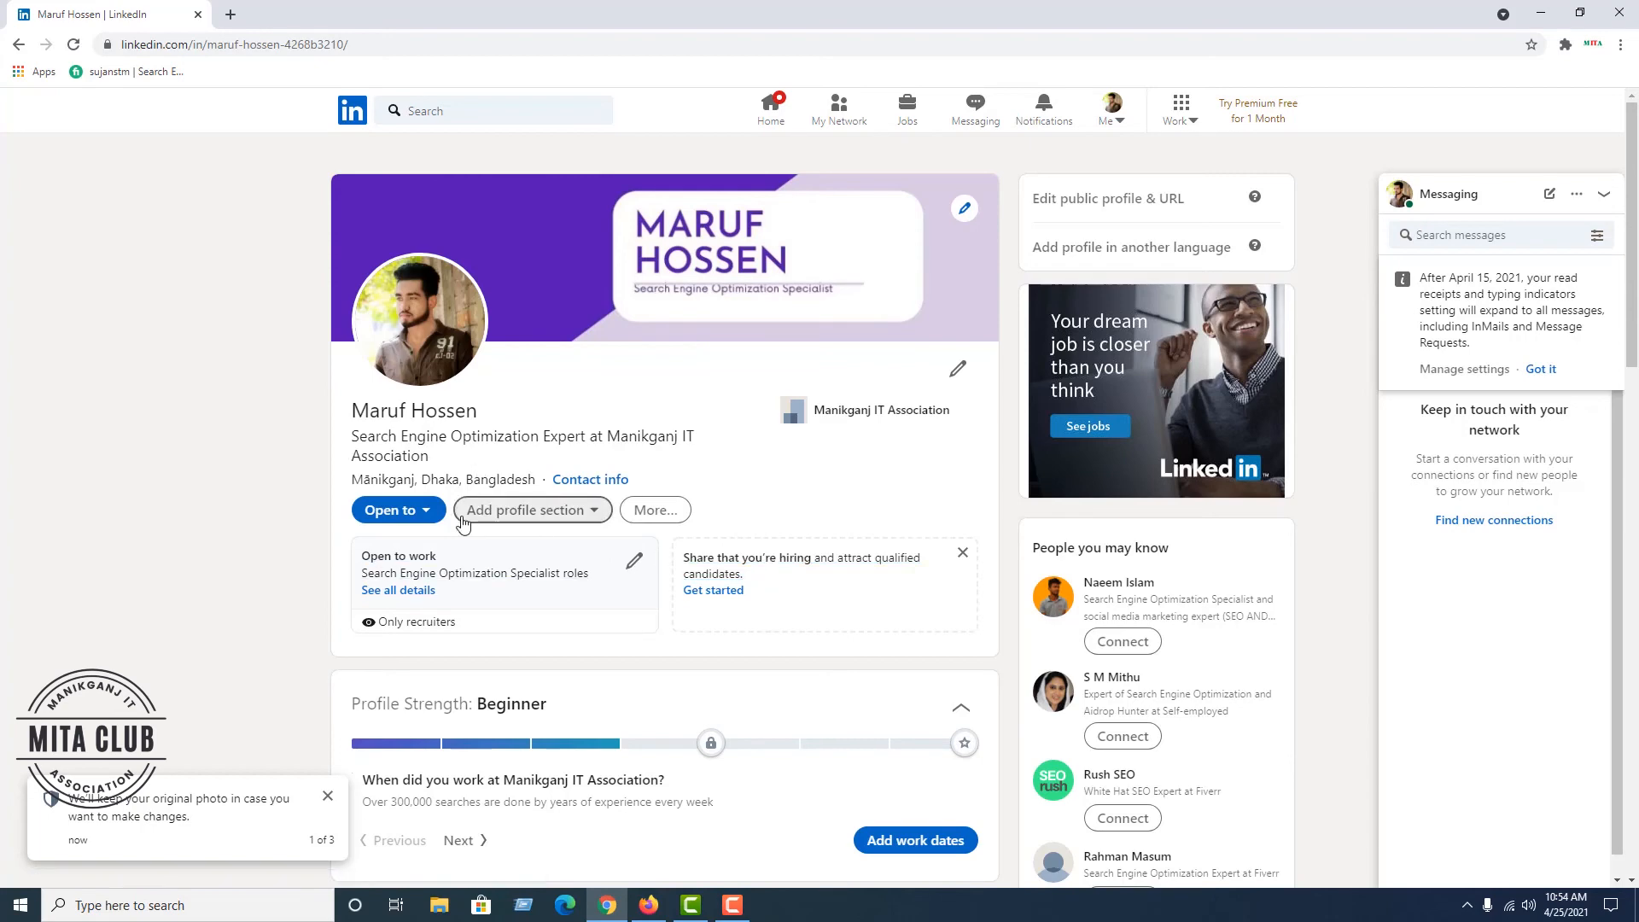
scroll(824, 505, "down", 2)
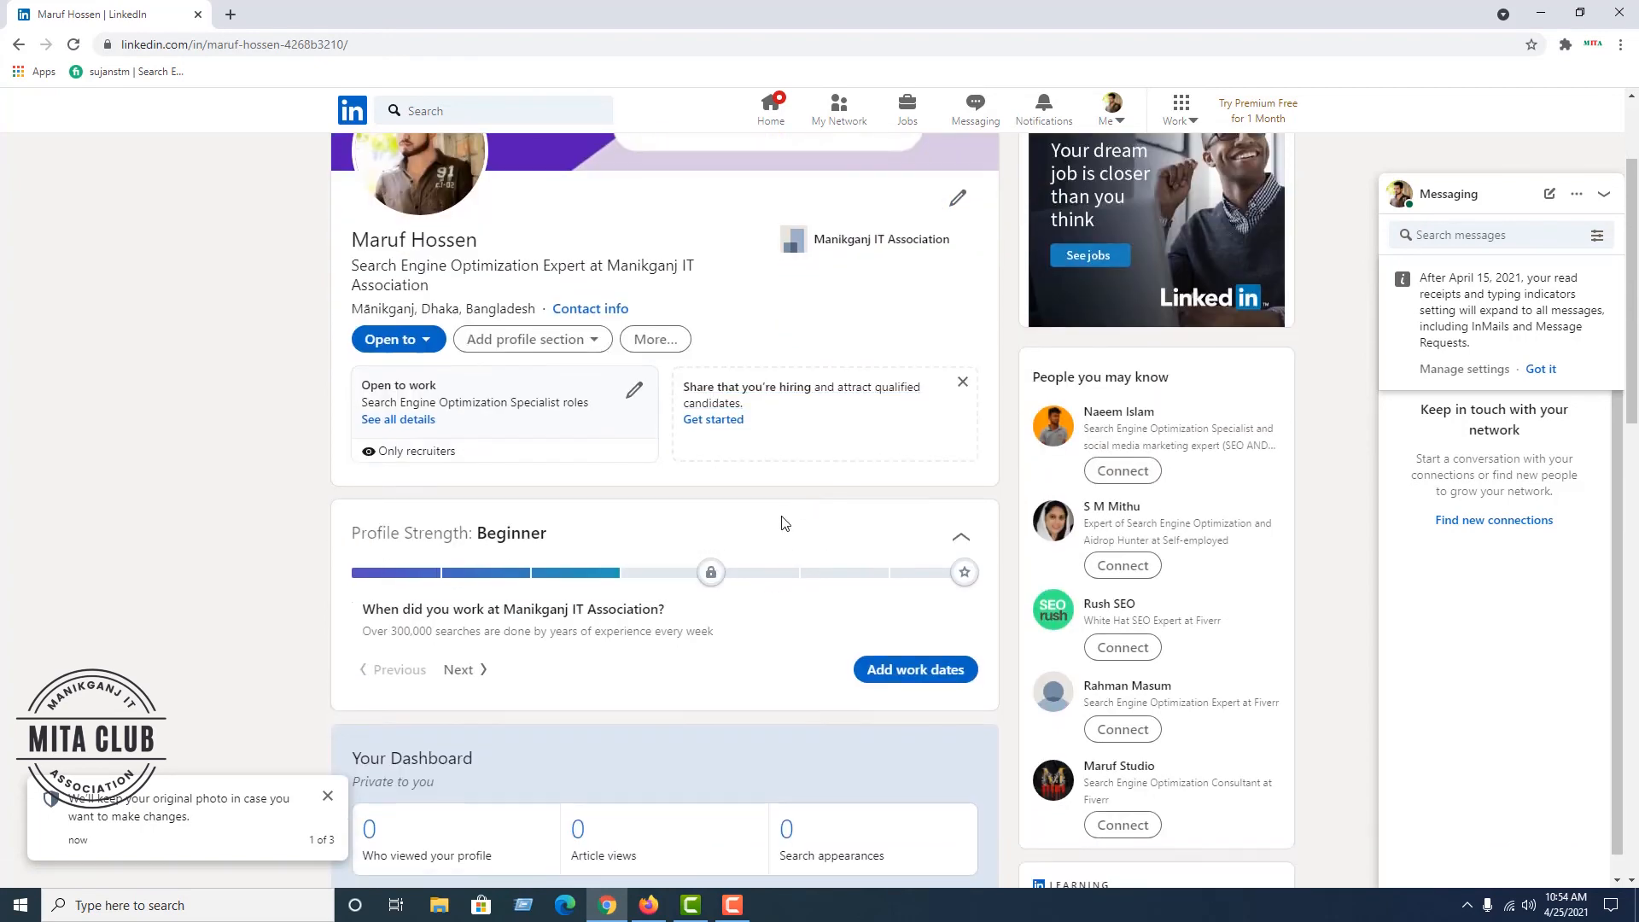
scroll(784, 522, "up", 2)
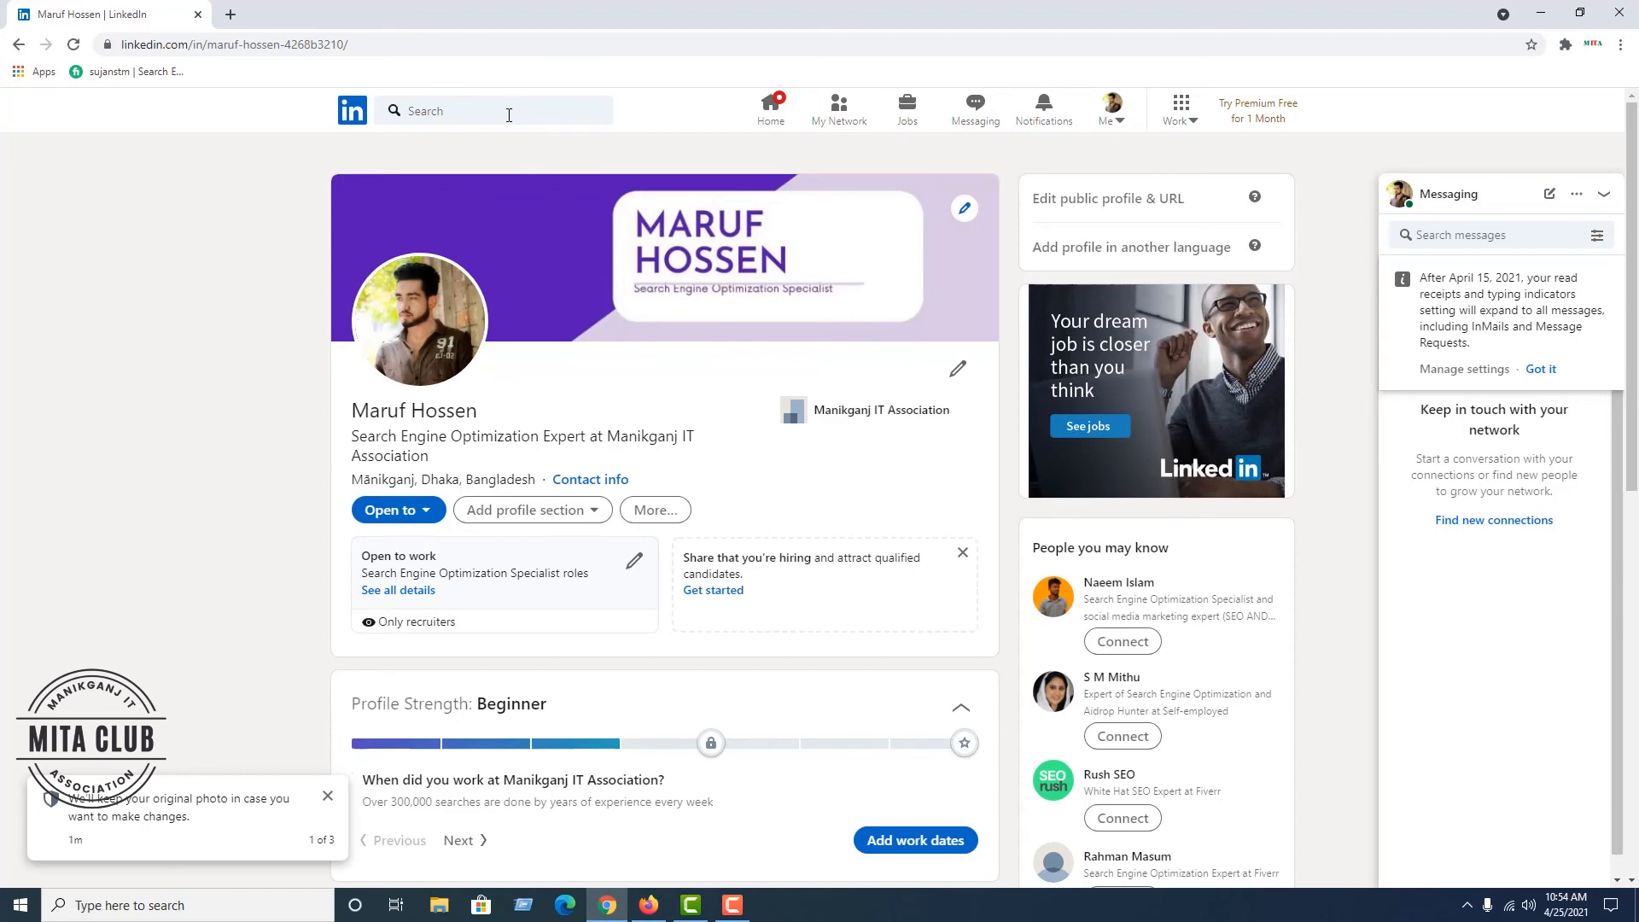
Search for the WebMarkia SEO & Web Designer by name, send an invitation without a note, and reload their profile.
left_click(511, 113)
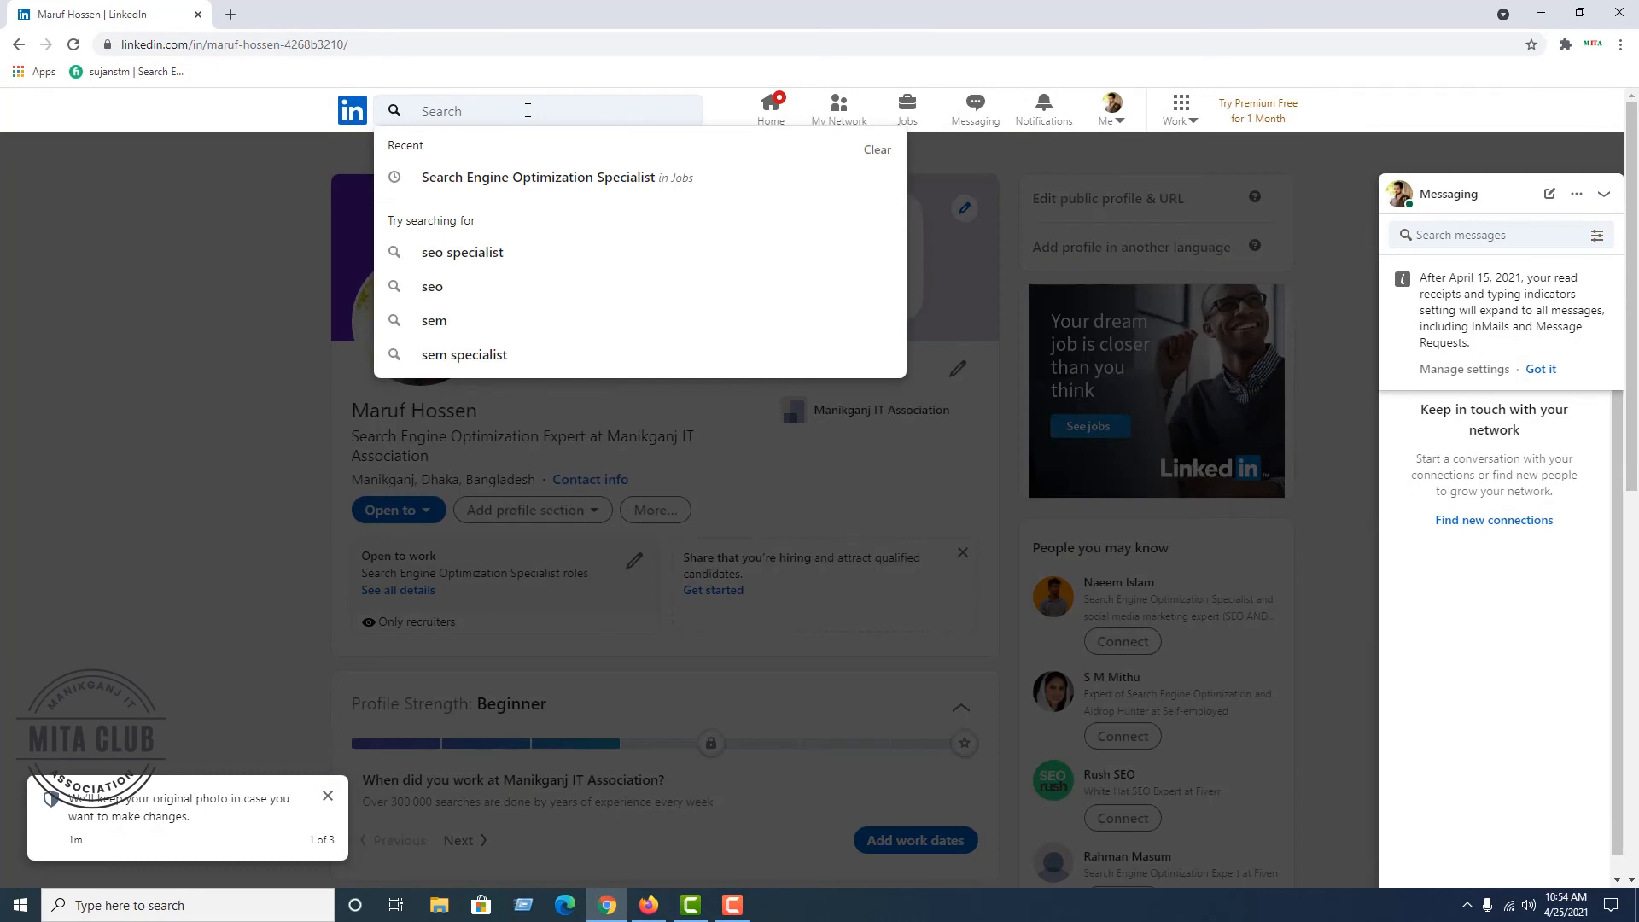
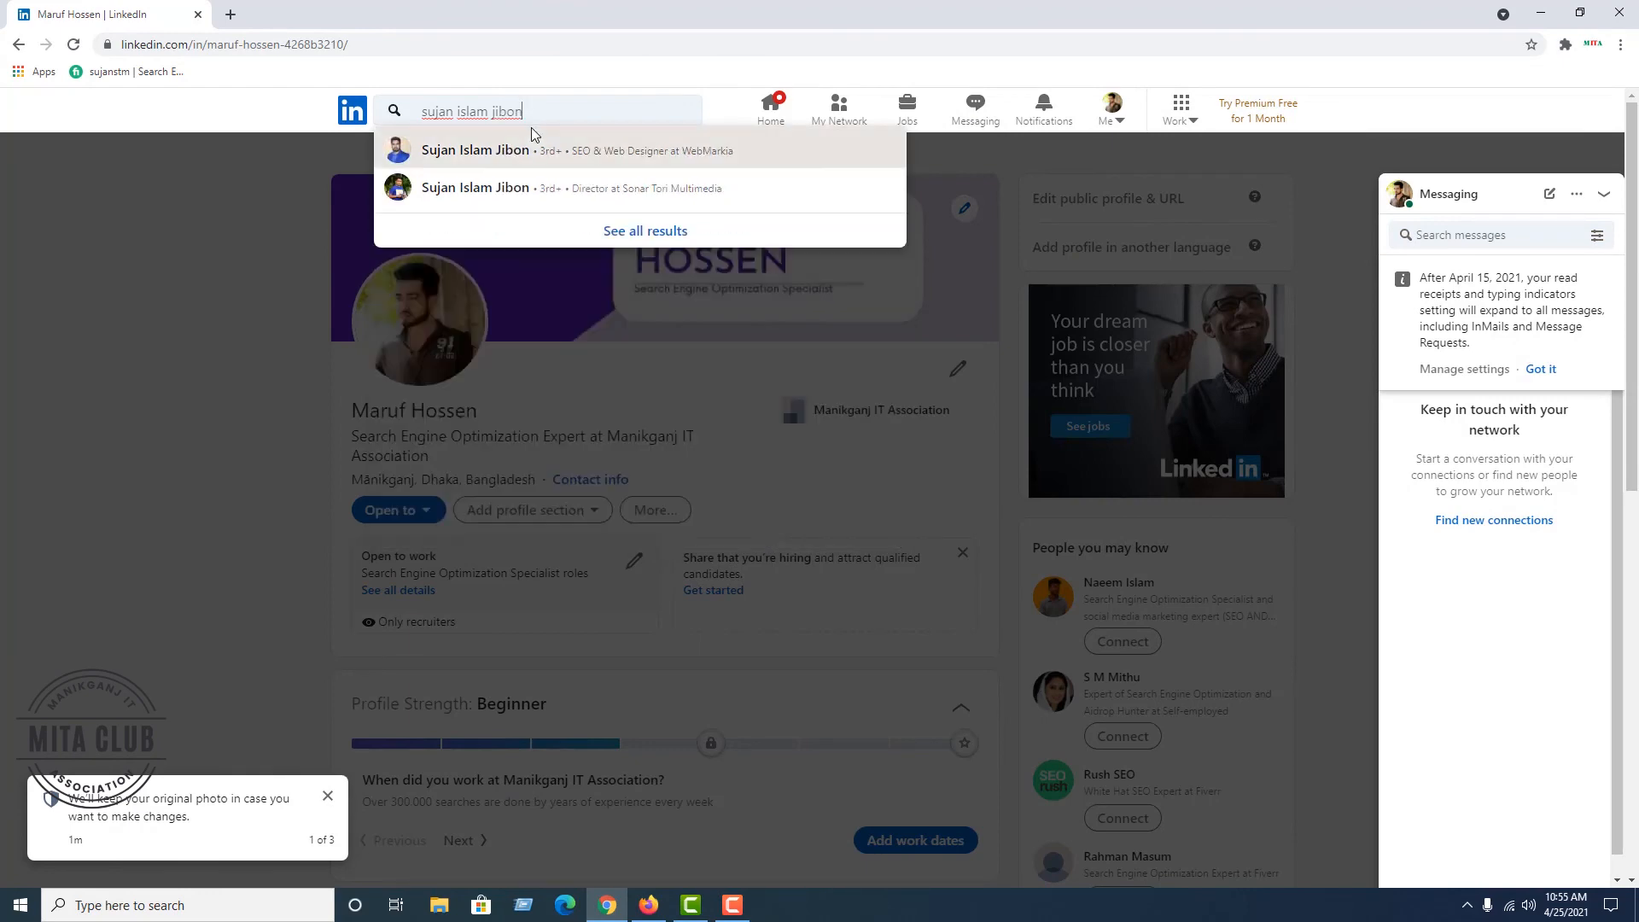
left_click(526, 151)
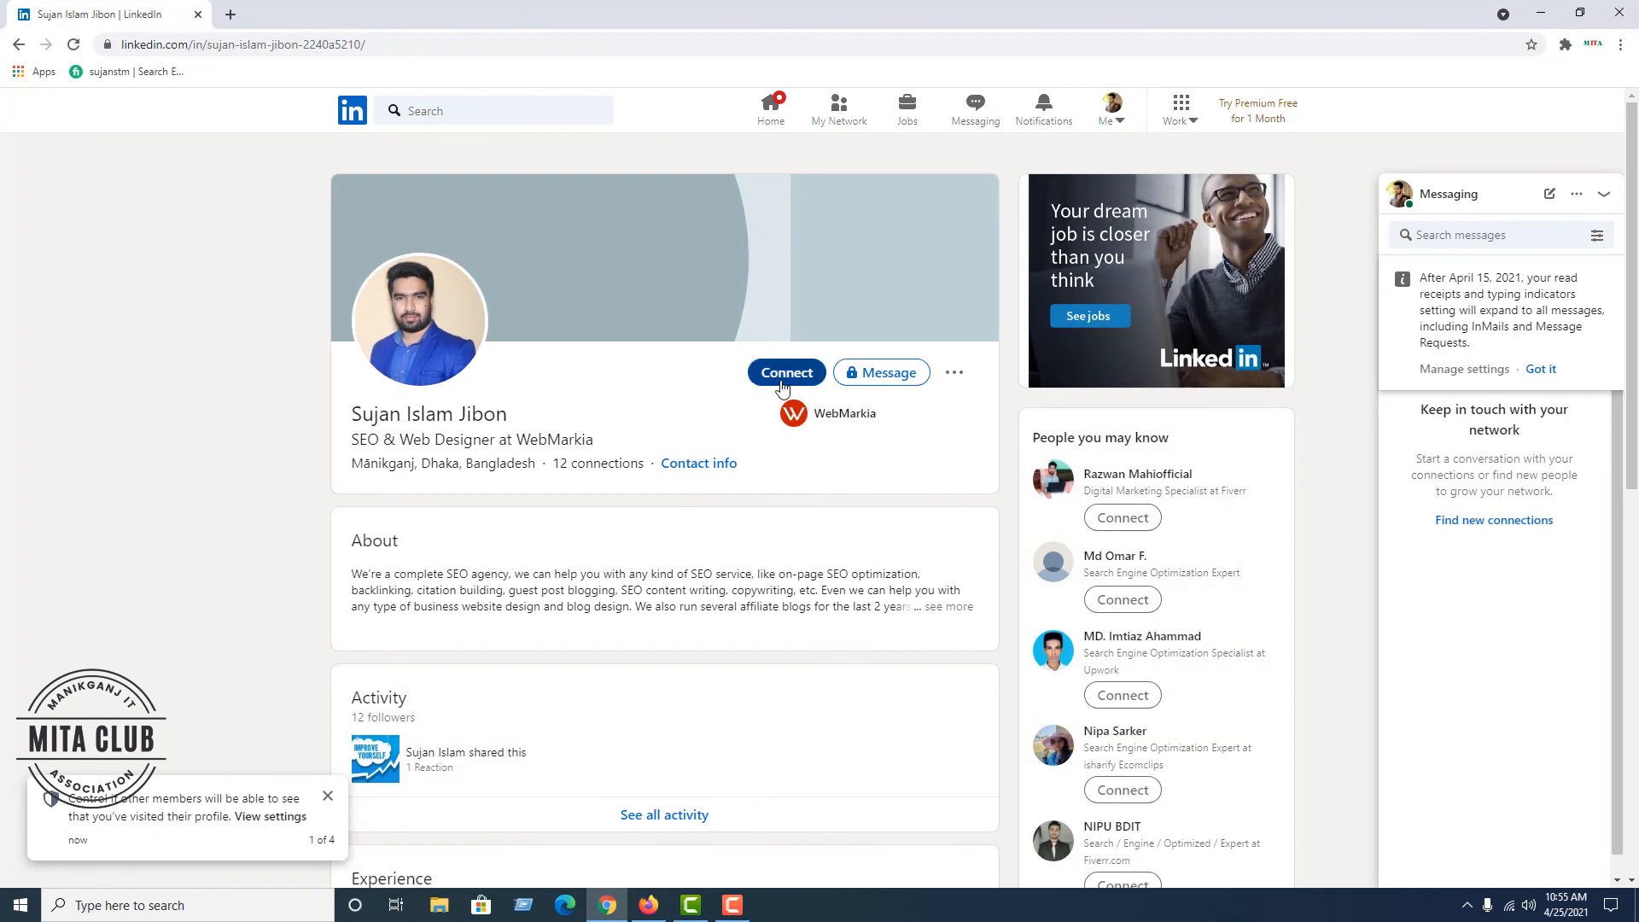
left_click(788, 382)
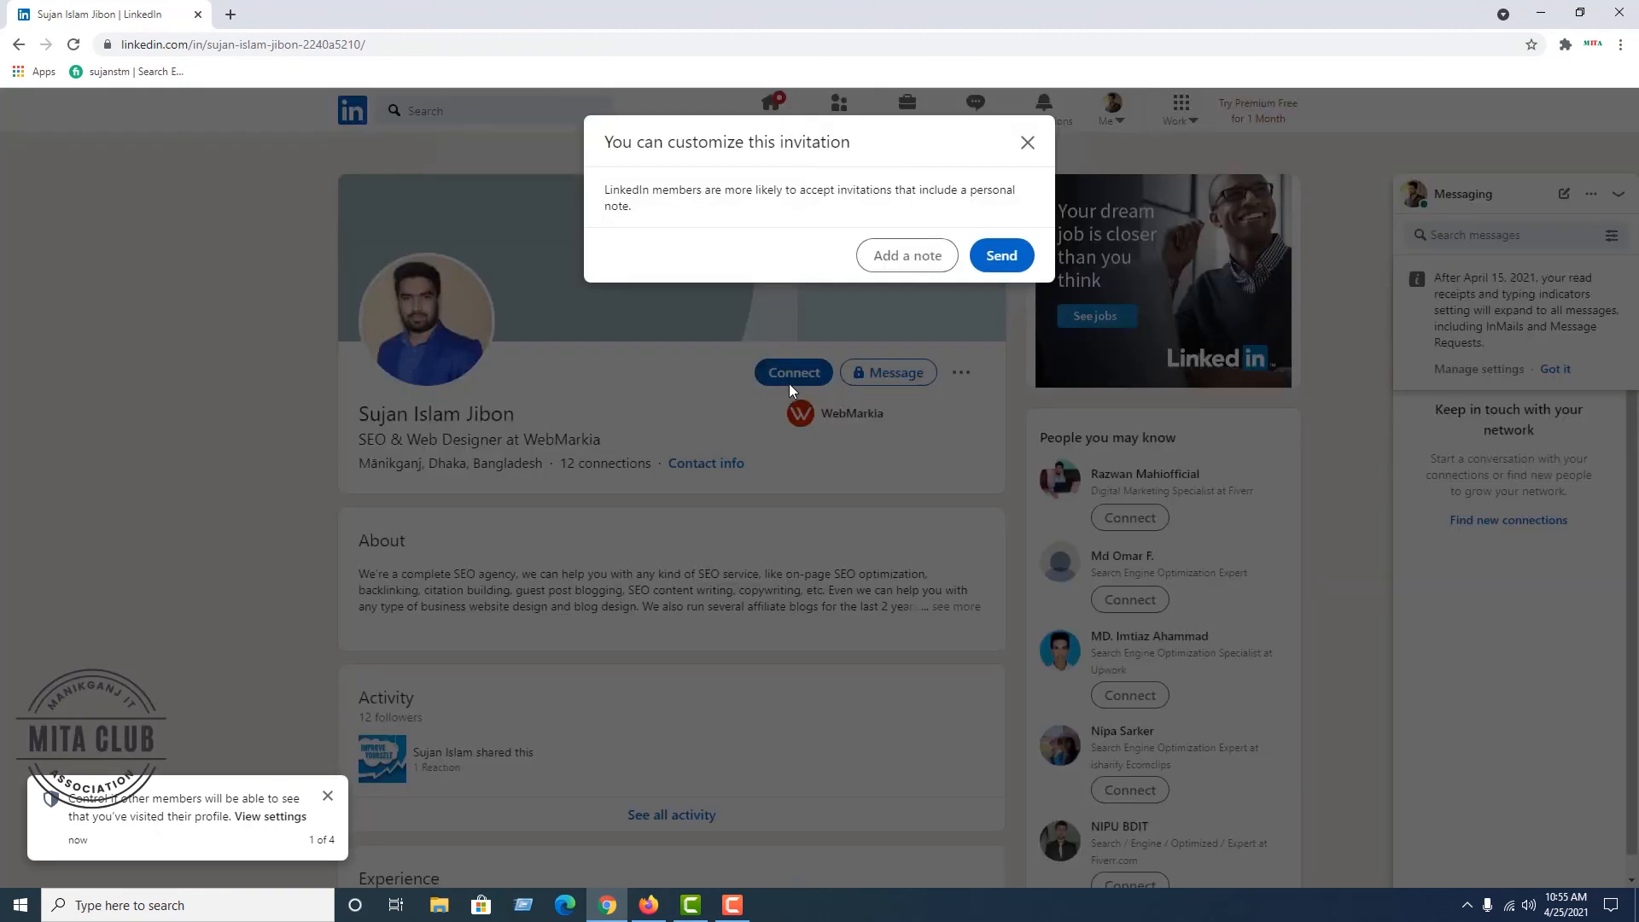
left_click(1013, 261)
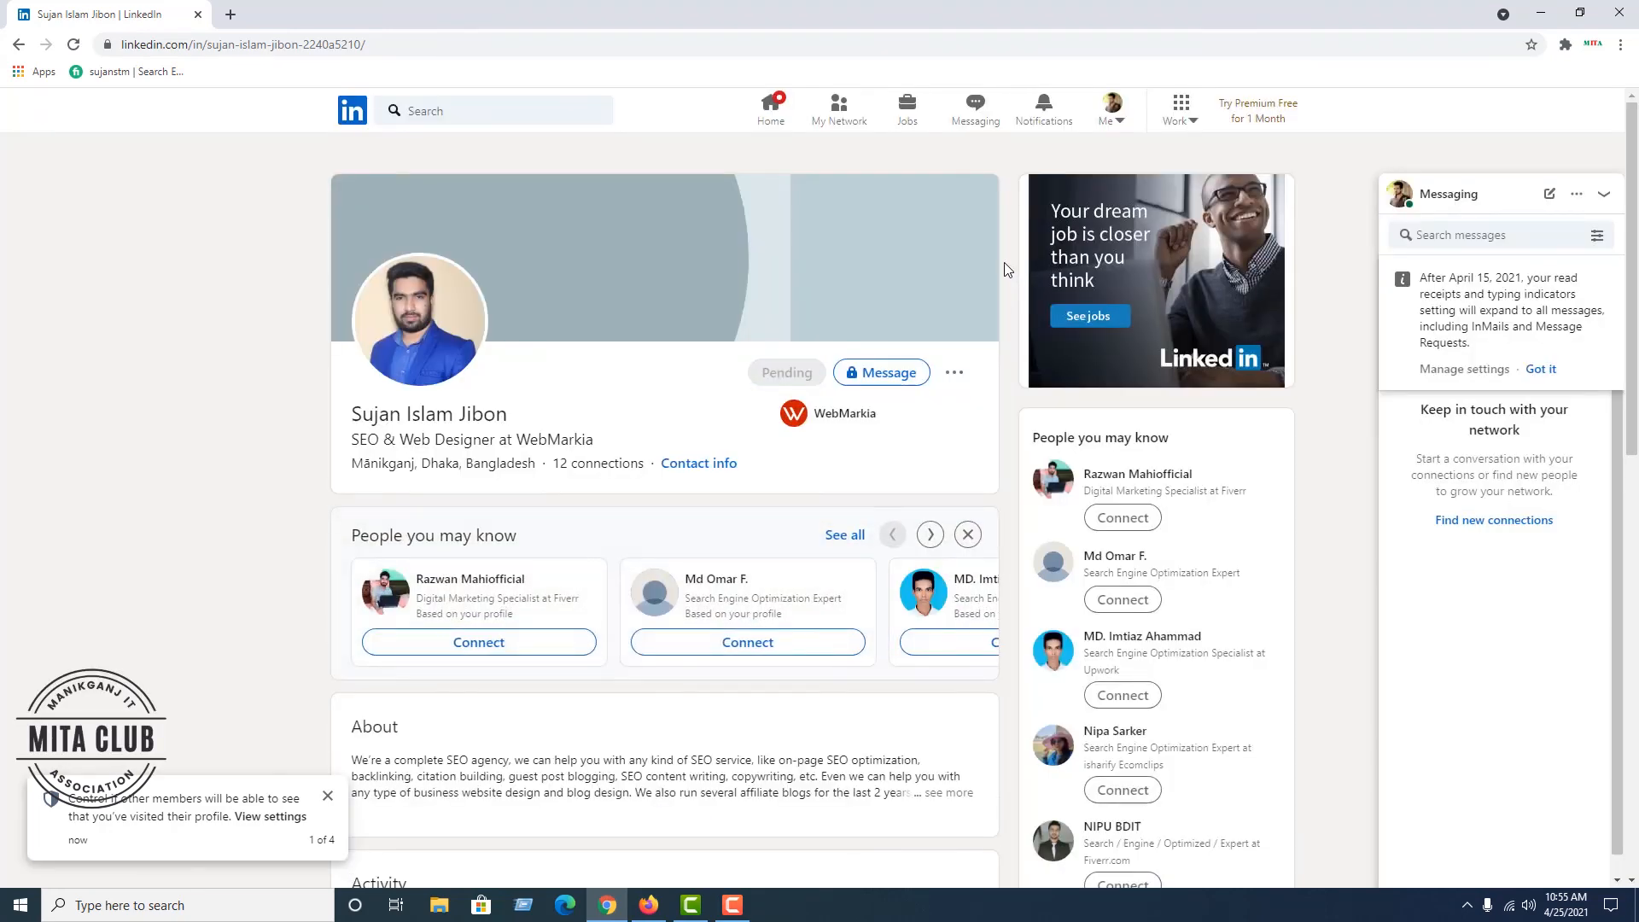
left_click(73, 50)
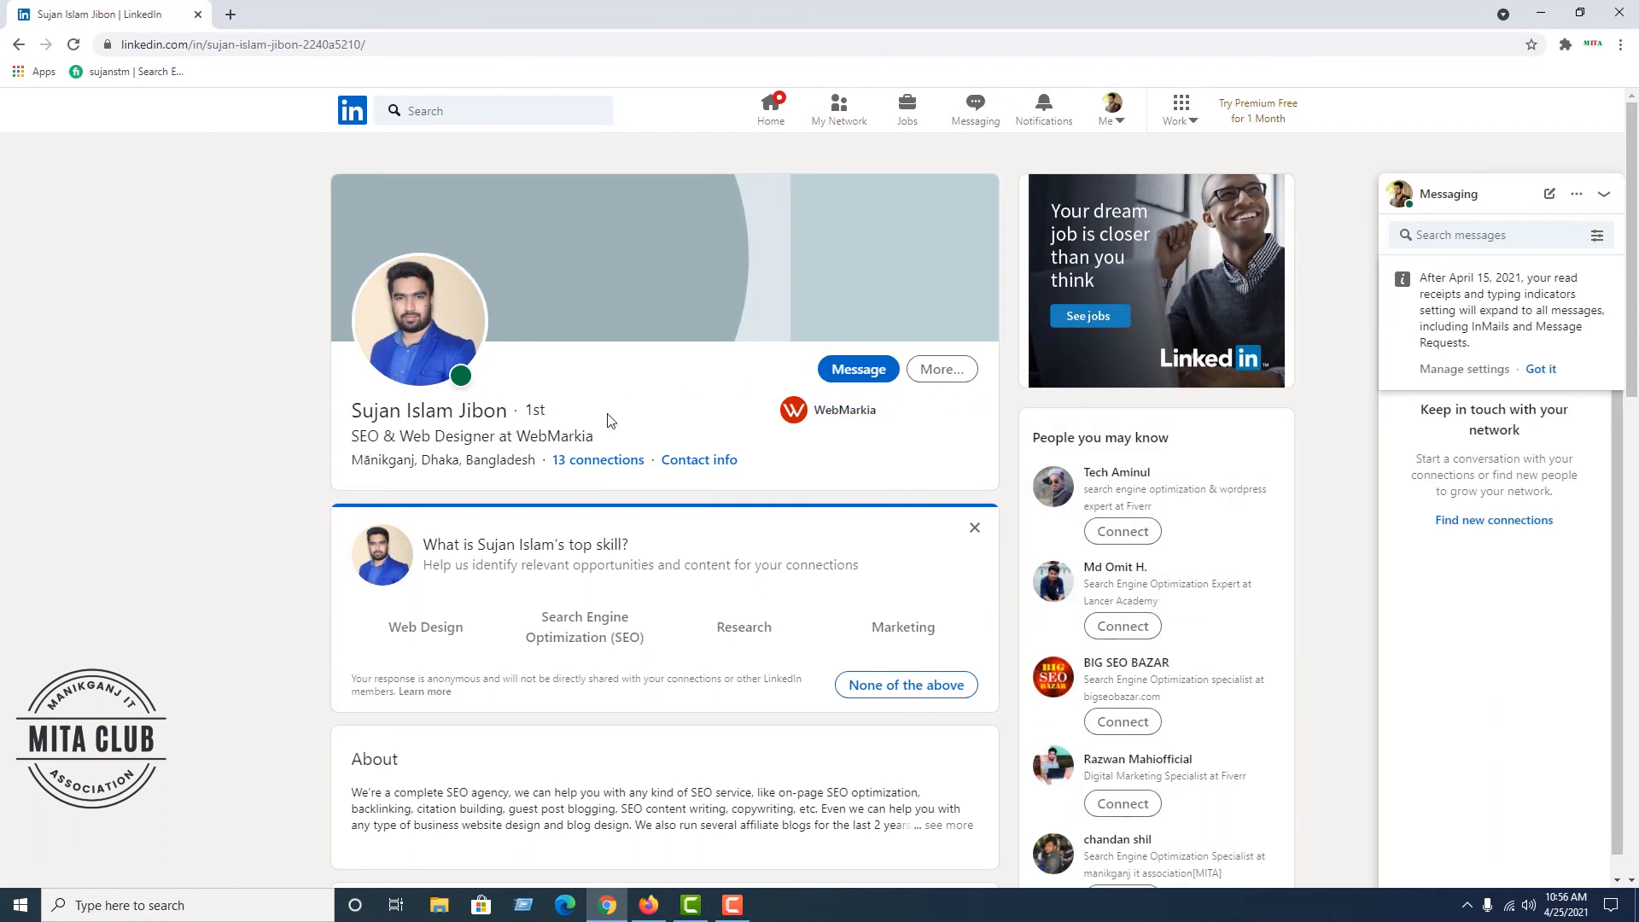
Send 'Hi' to the new connection, then close the chat and collapse the Messaging panel.
left_click(845, 377)
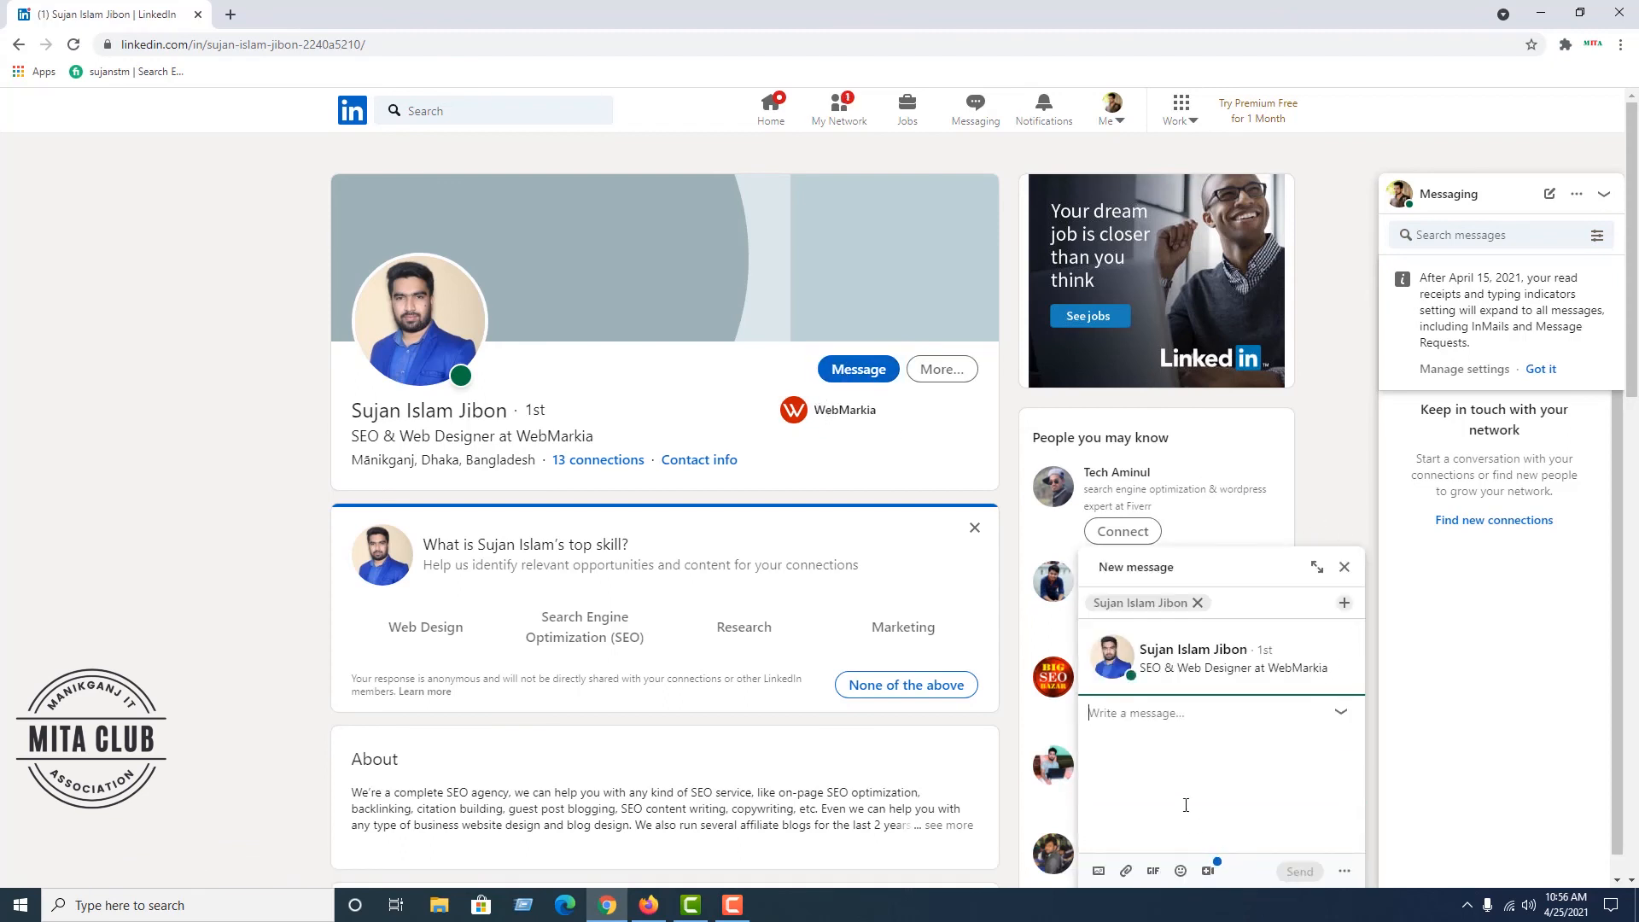
type("Hi")
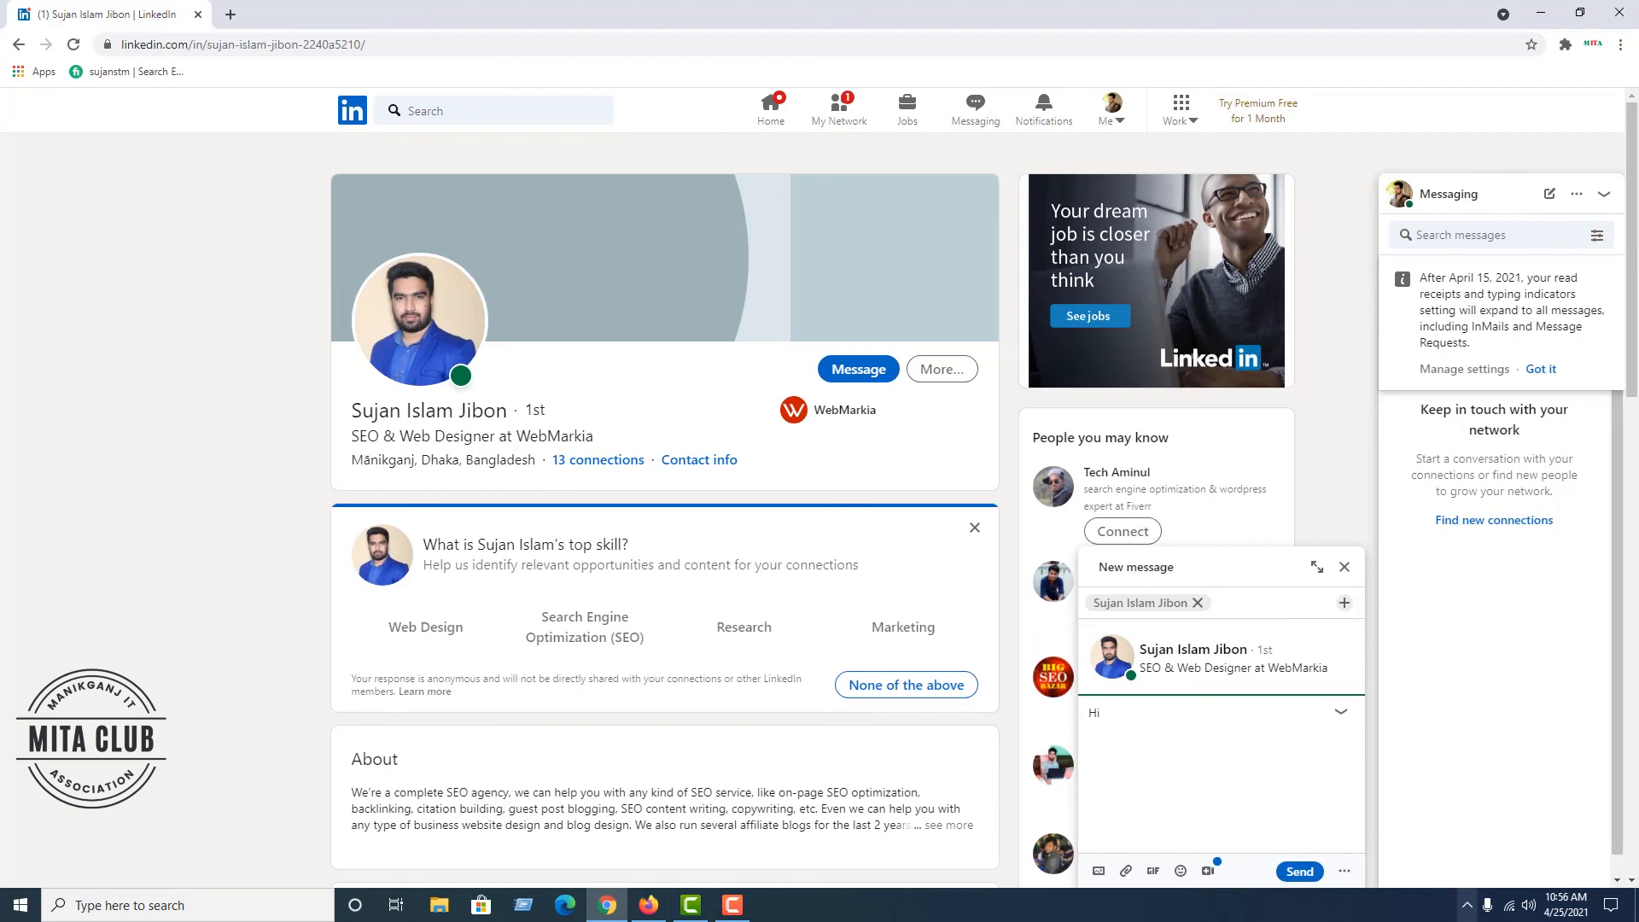
left_click(1319, 879)
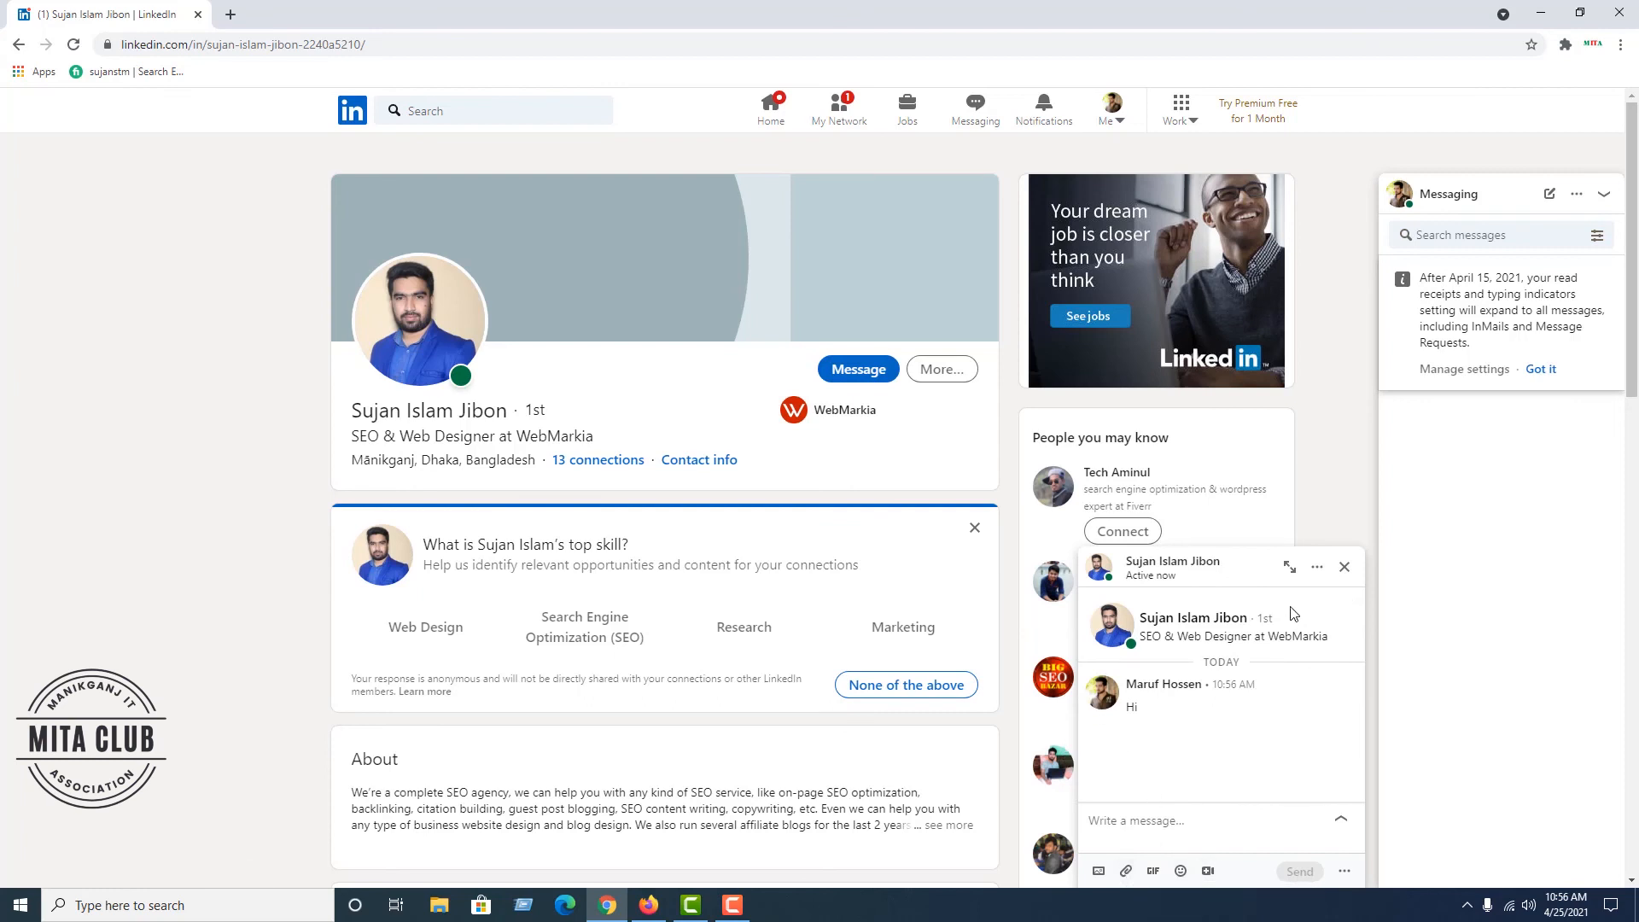
left_click(1344, 568)
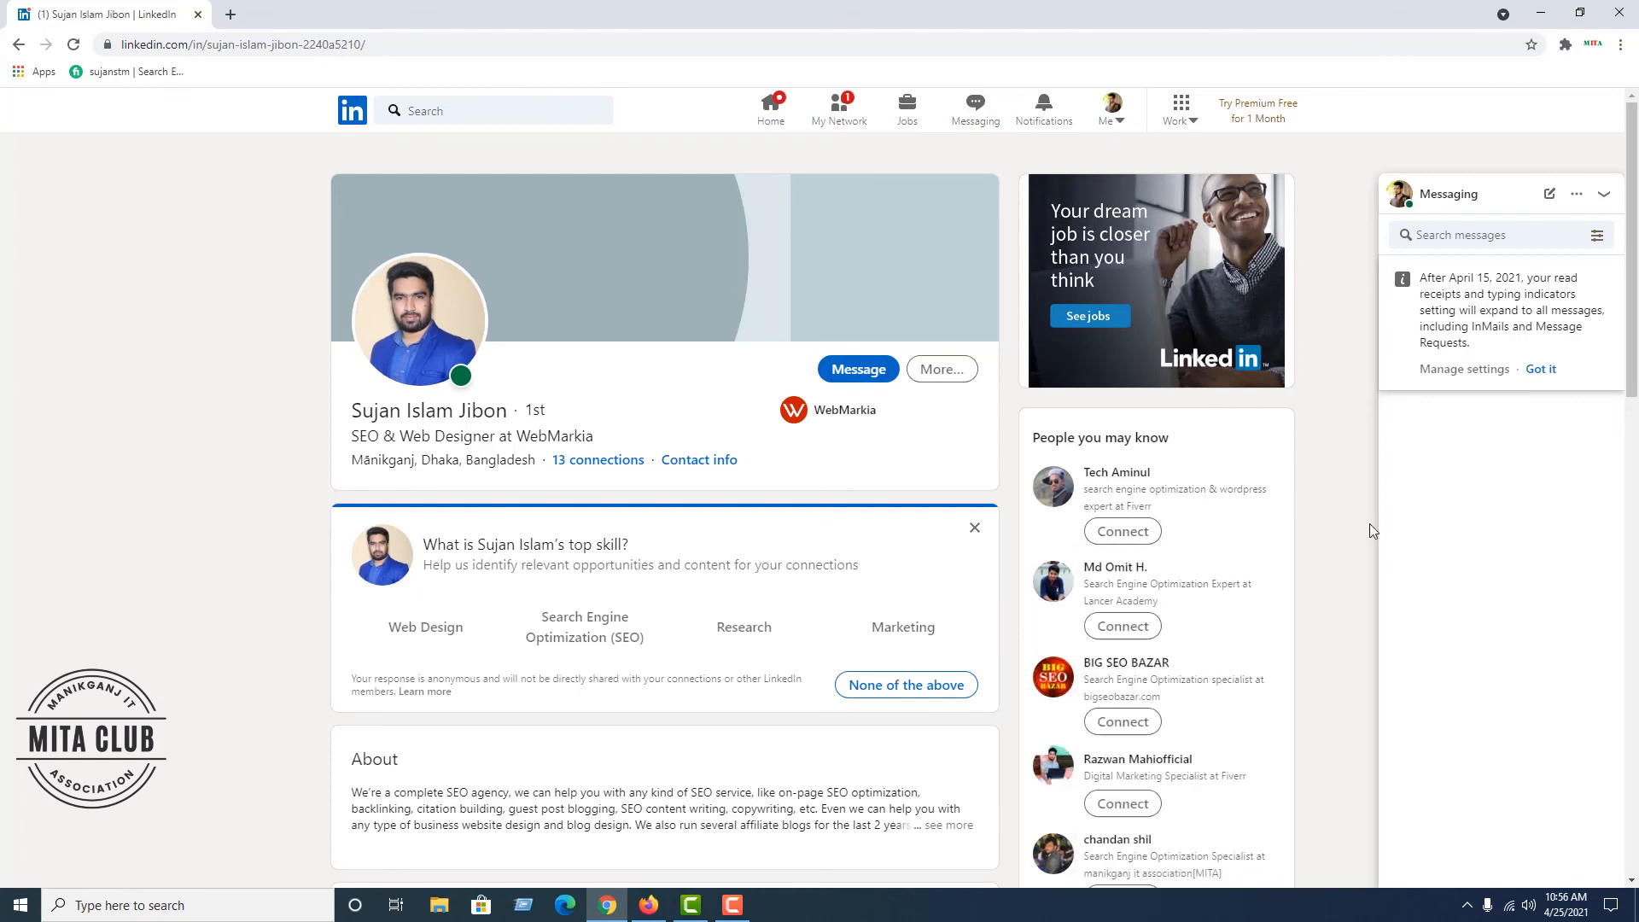
left_click(1604, 194)
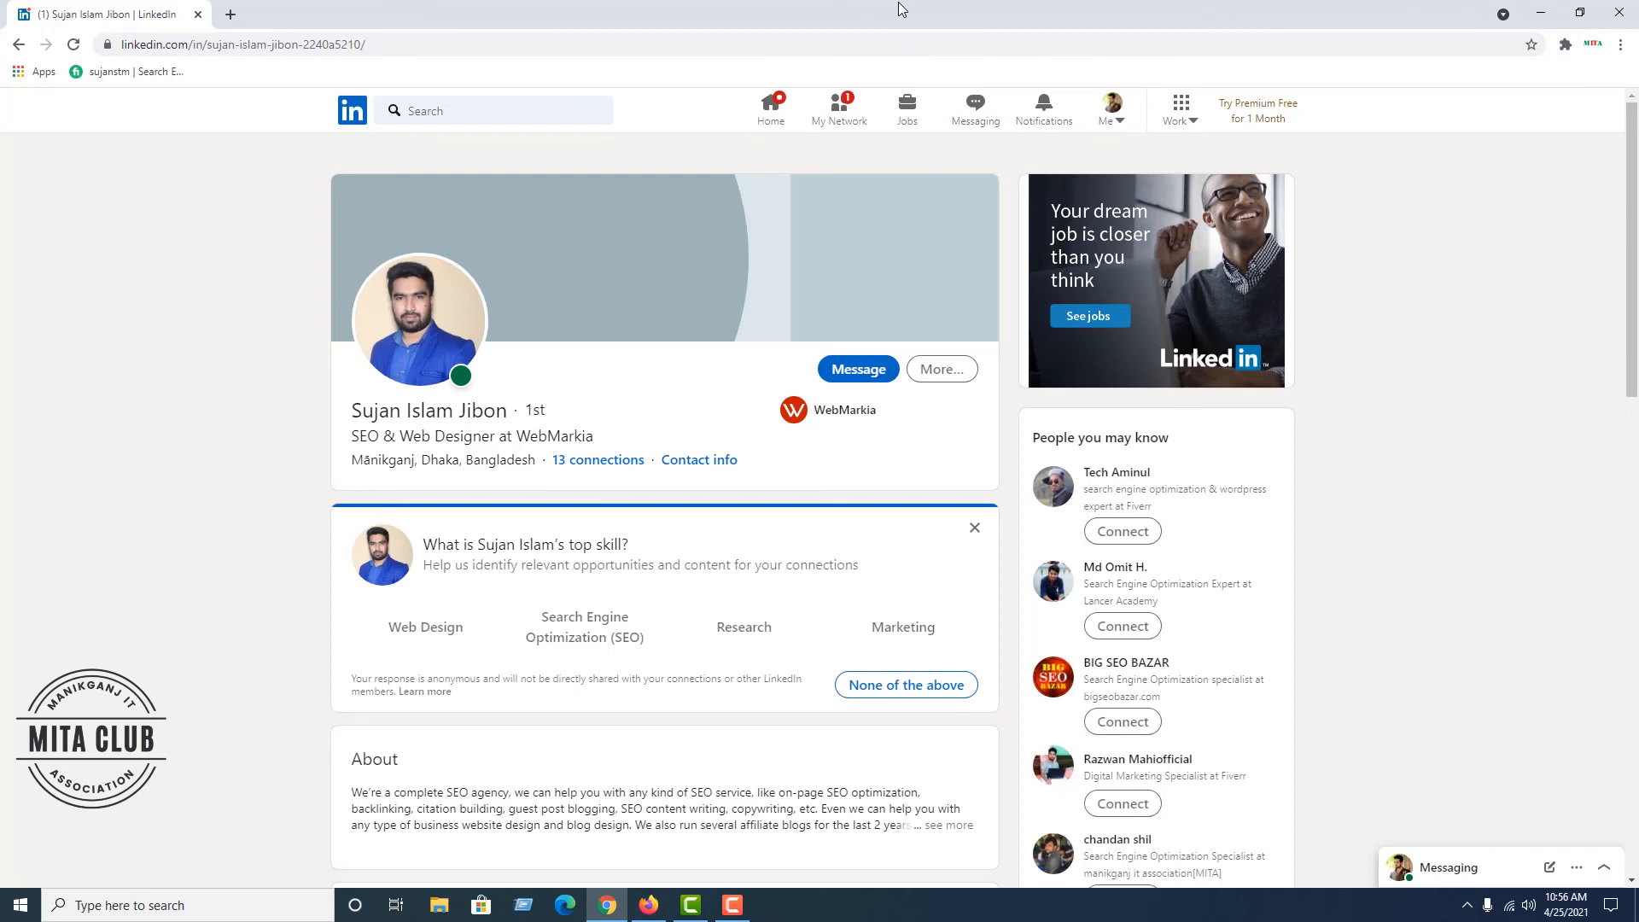
Browse the recommended jobs on the Jobs page.
left_click(915, 125)
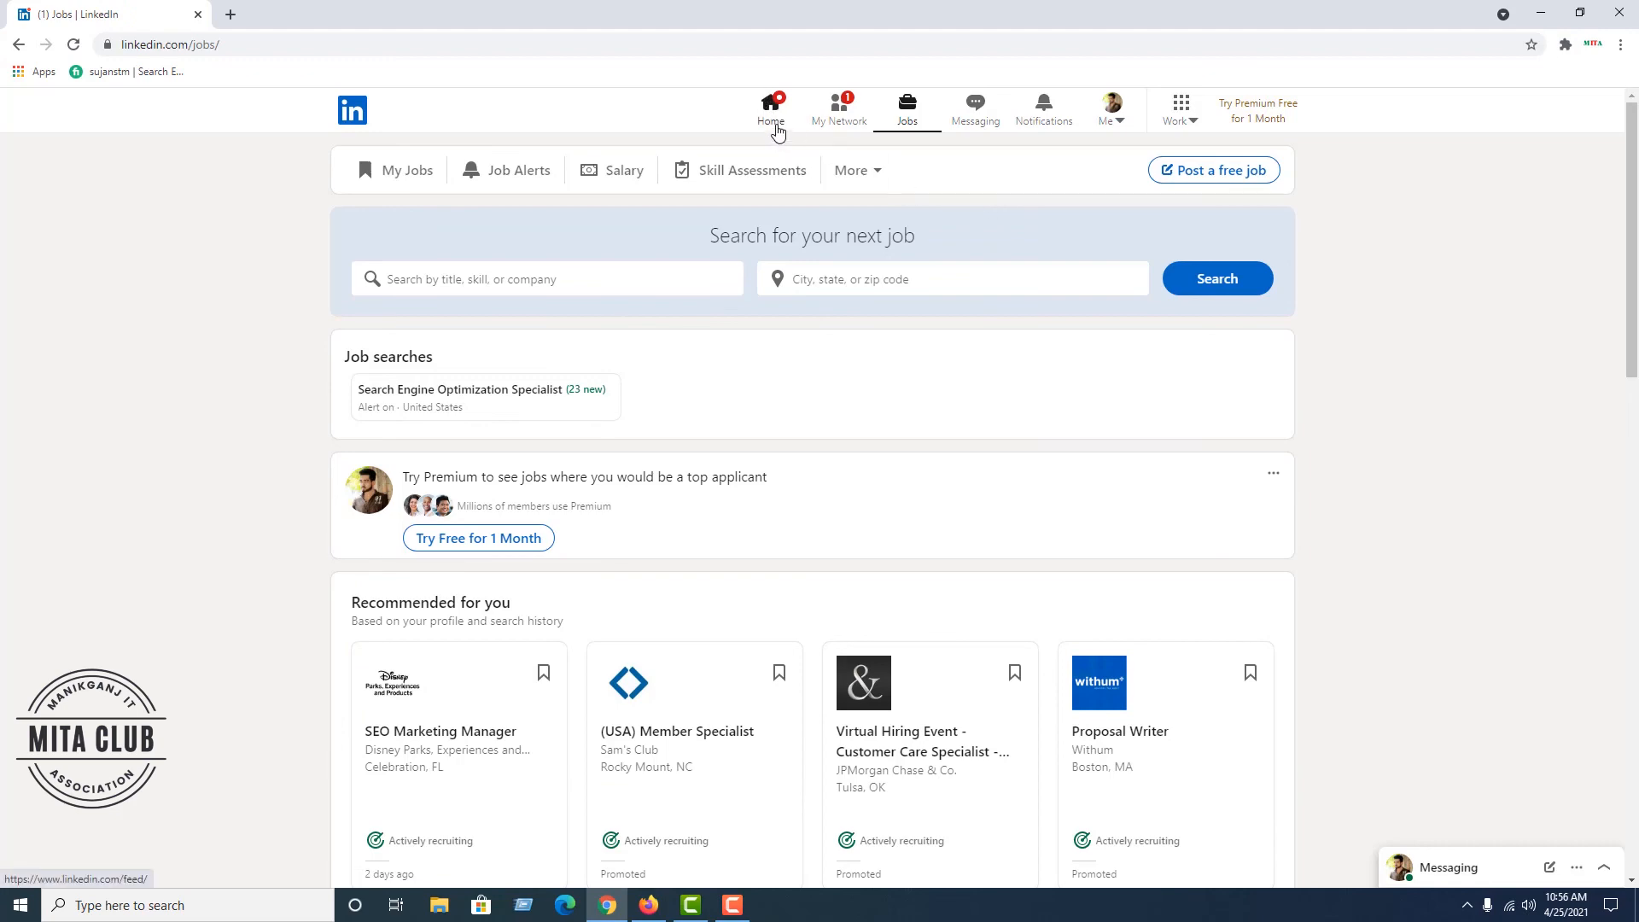
scroll(1193, 613, "down", 10)
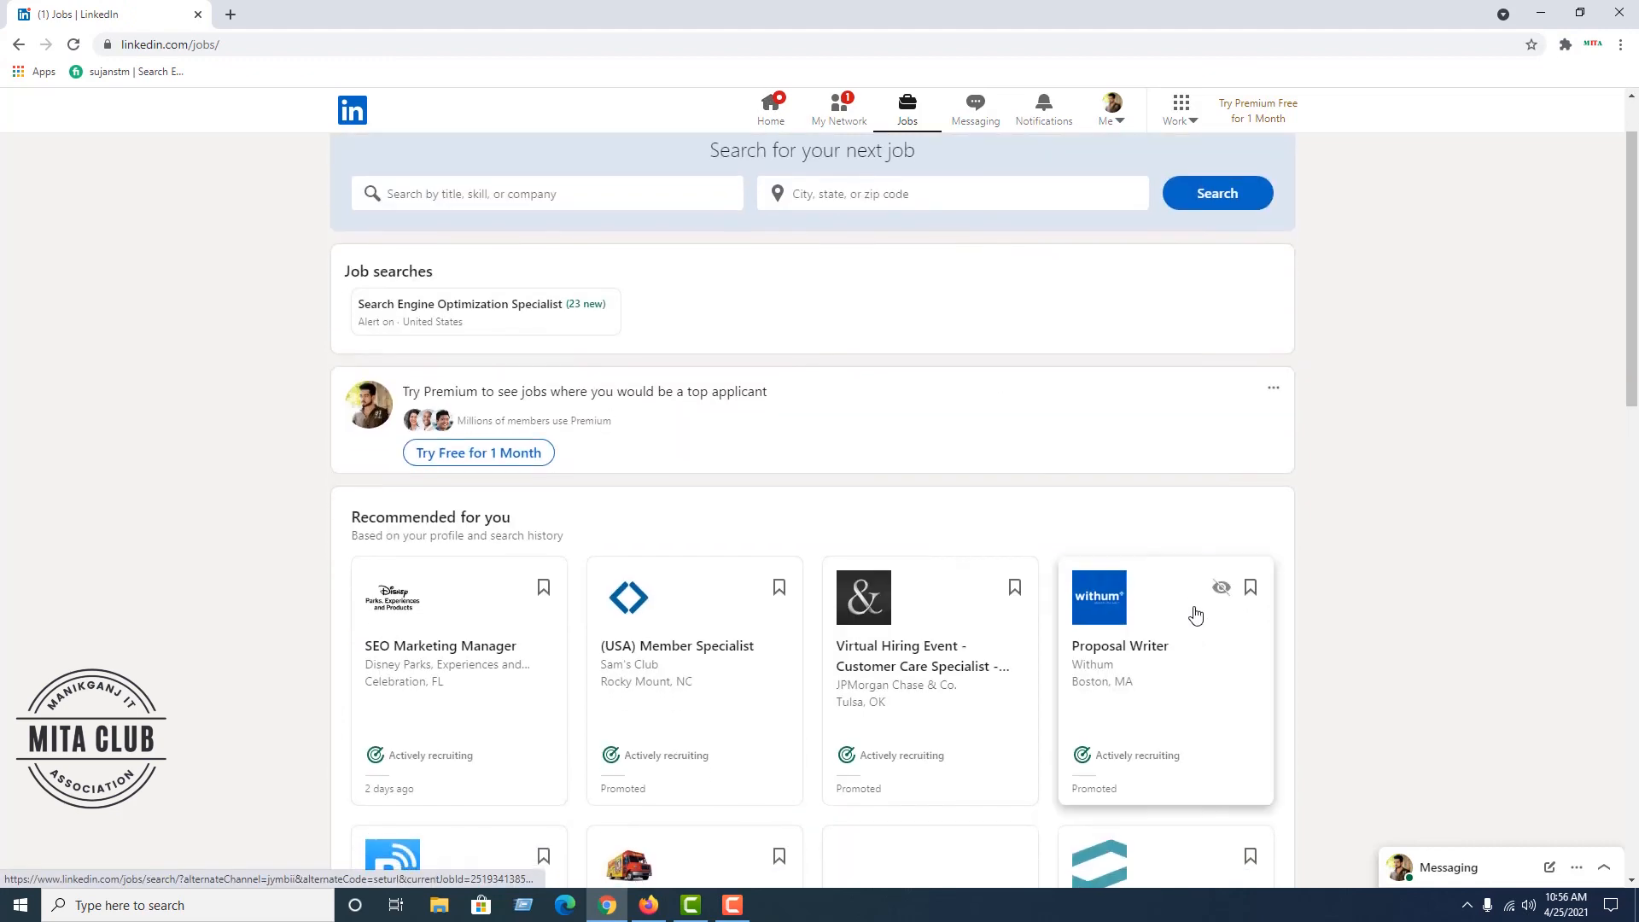
scroll(1192, 613, "down", 7)
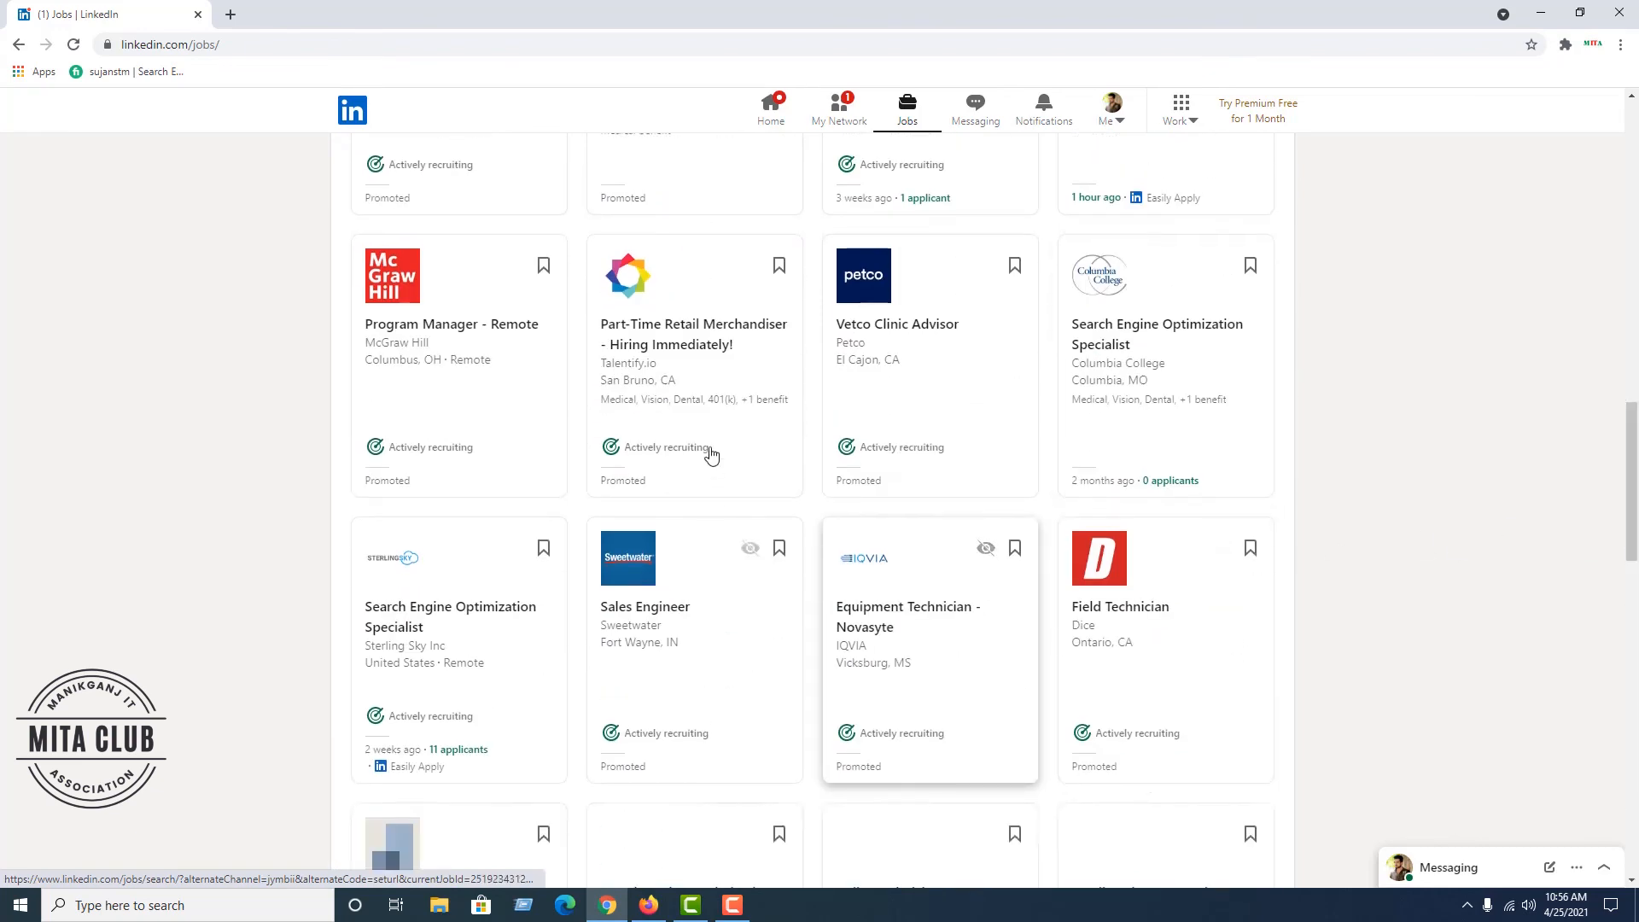
scroll(706, 453, "up", 17)
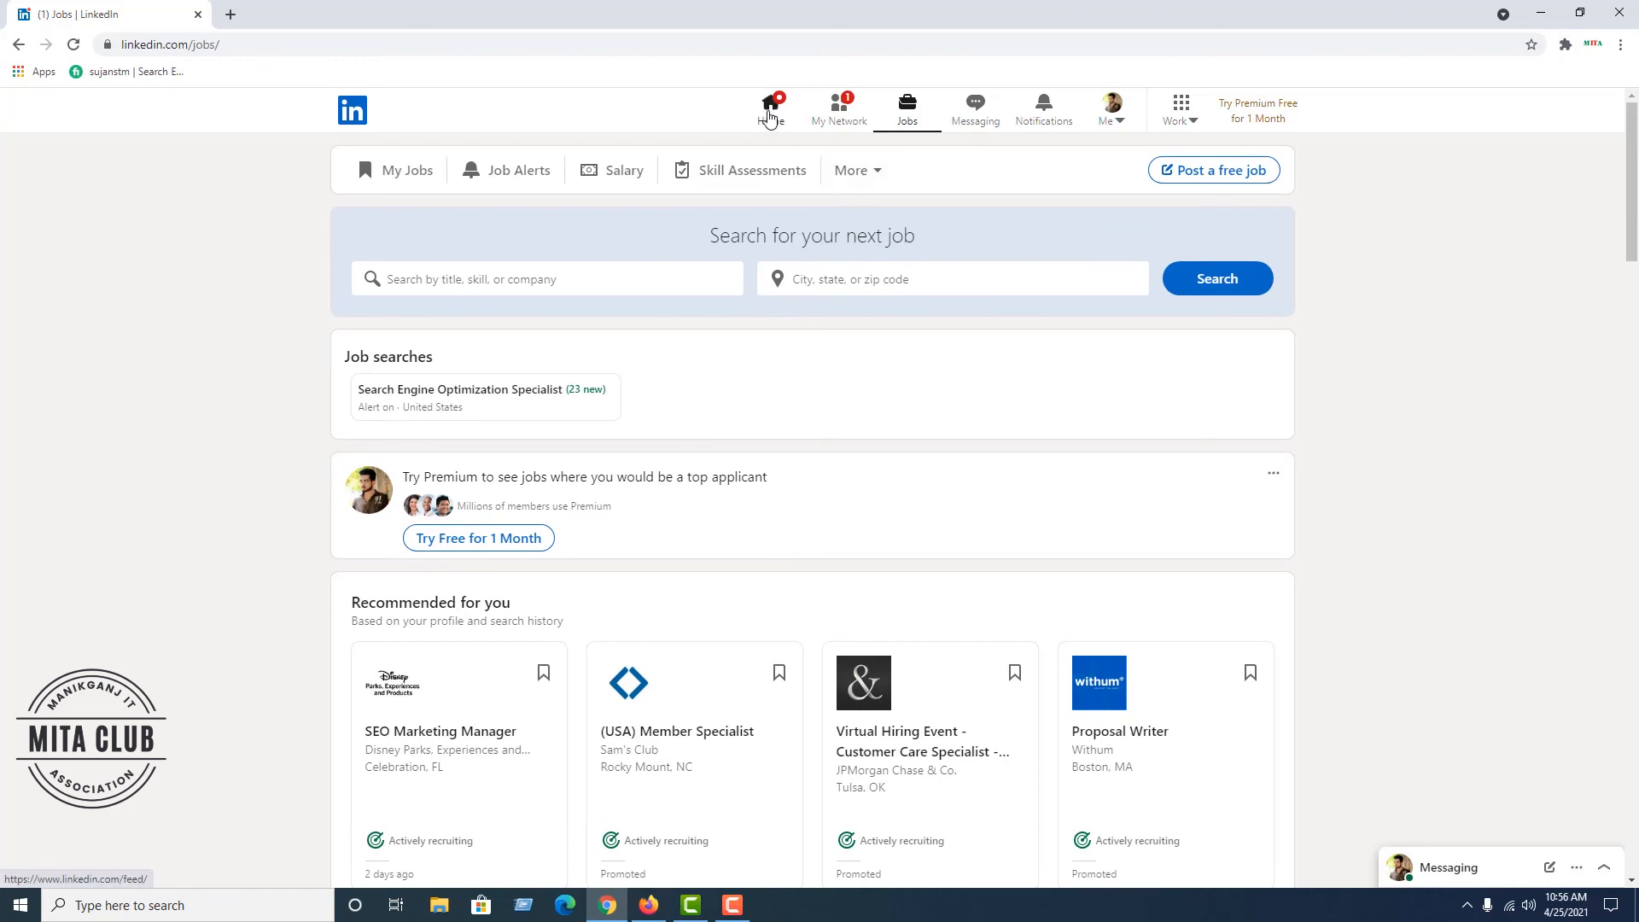
Return to the Home feed and scroll through the posts.
left_click(769, 116)
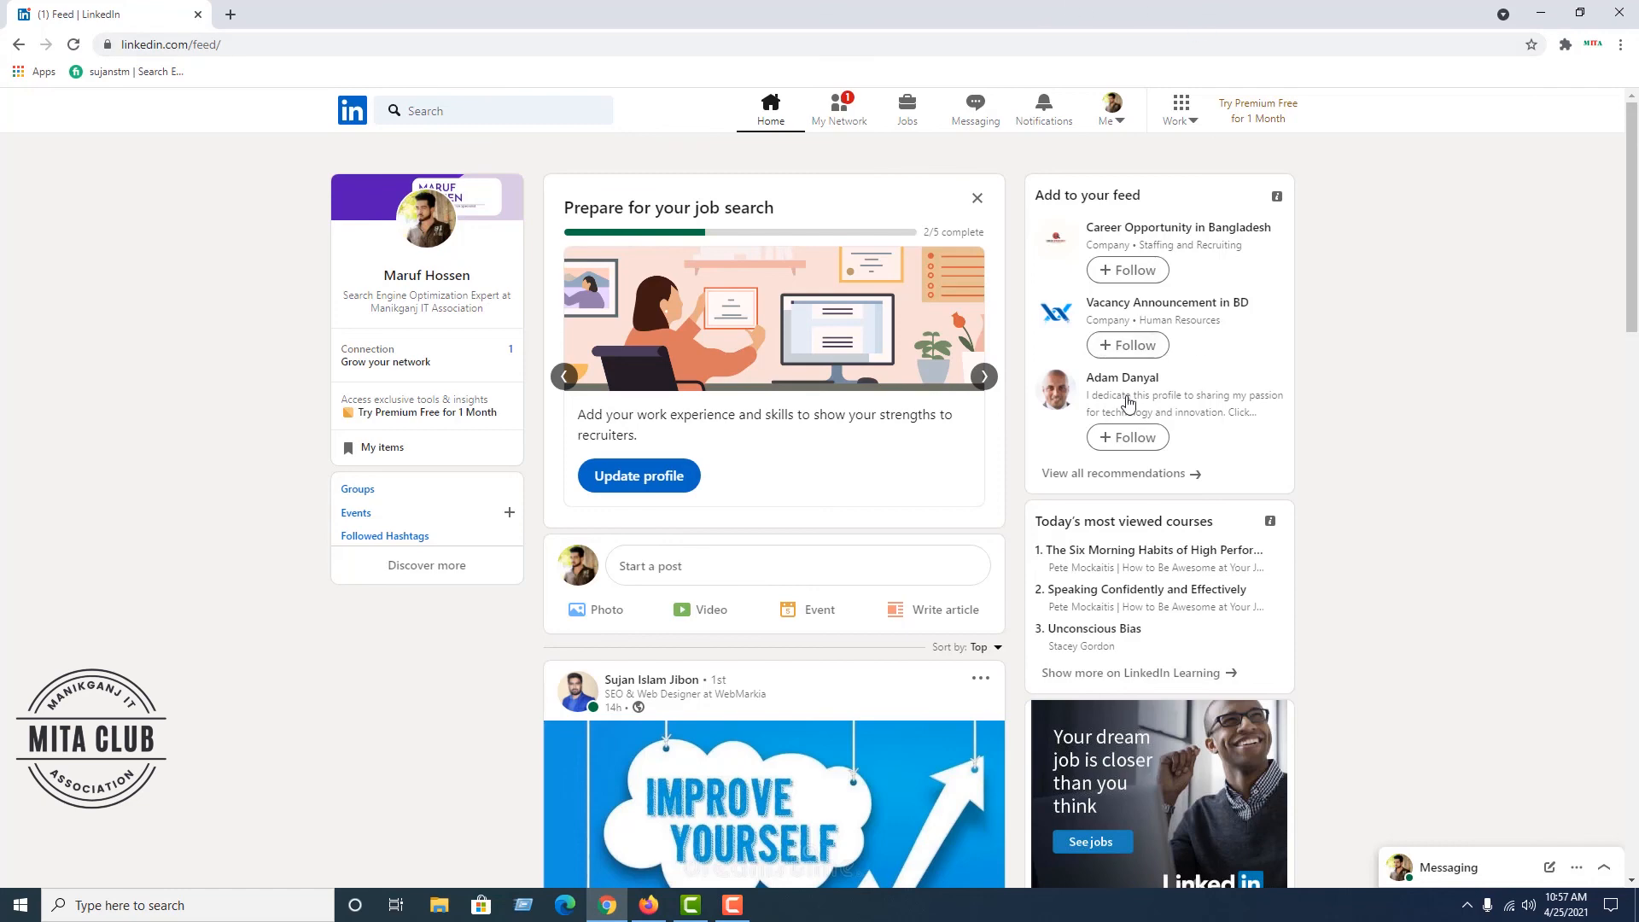
scroll(1127, 399, "down", 3)
scroll(1127, 399, "down", 4)
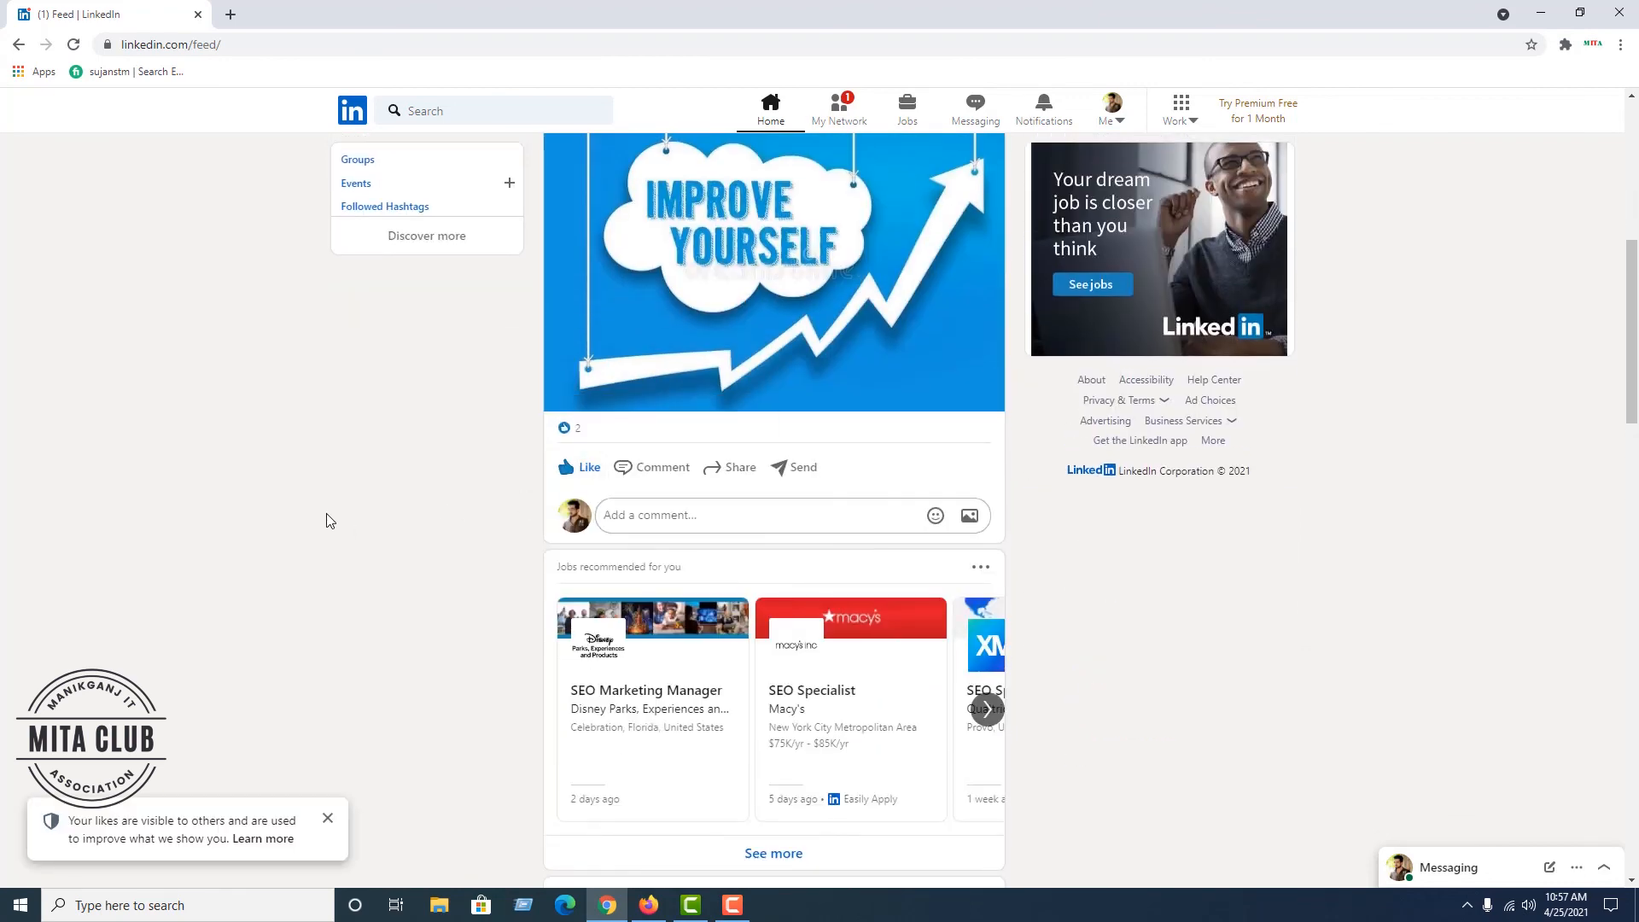
scroll(328, 522, "up", 7)
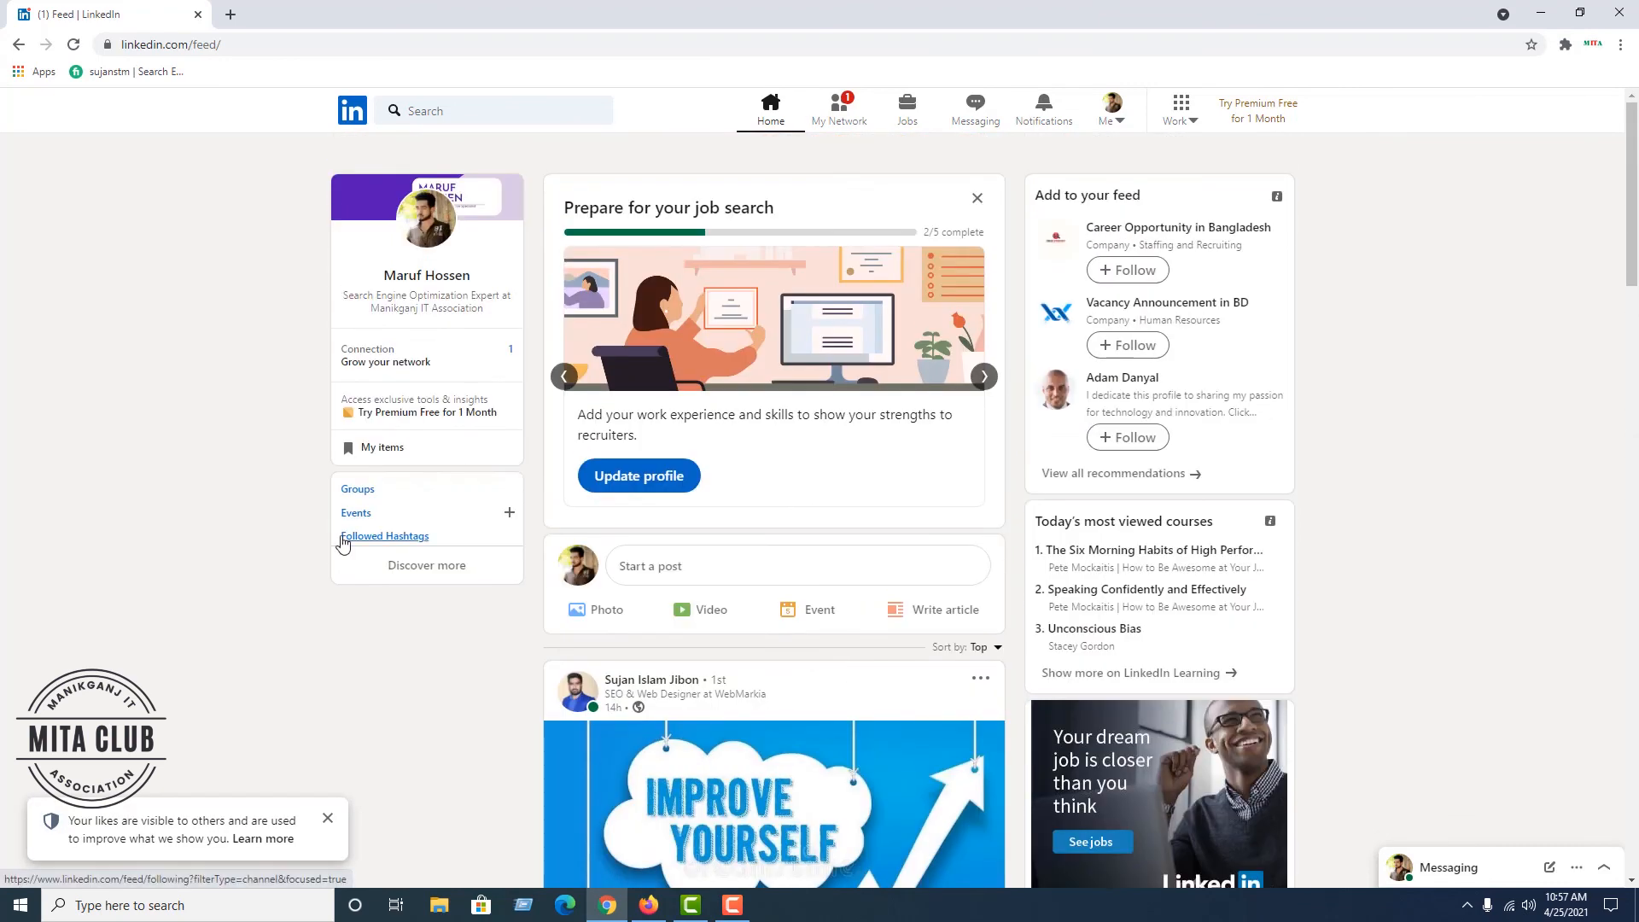